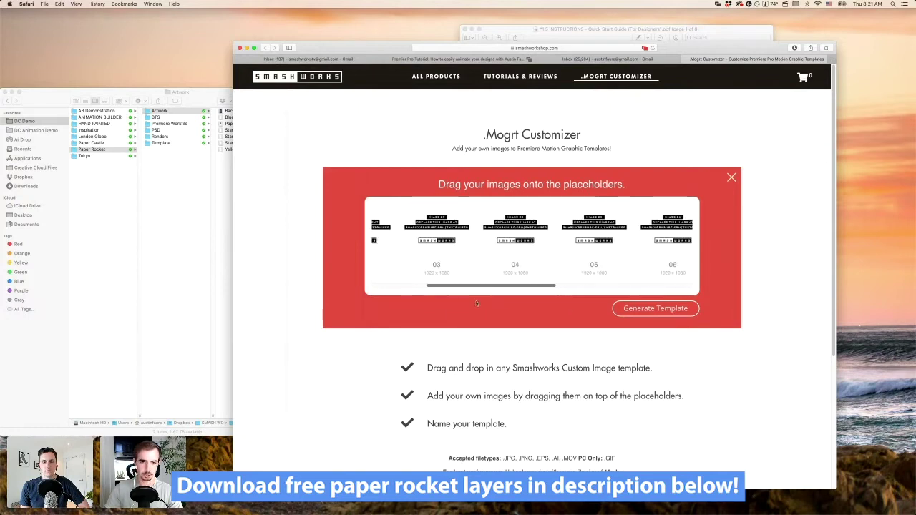
Step: Place Background.png, Blue-Fire.png, Yellow-Fire.png and Paper-Rocket.png from the Artwork folder onto placeholders 01 to 04 of the template
click(188, 105)
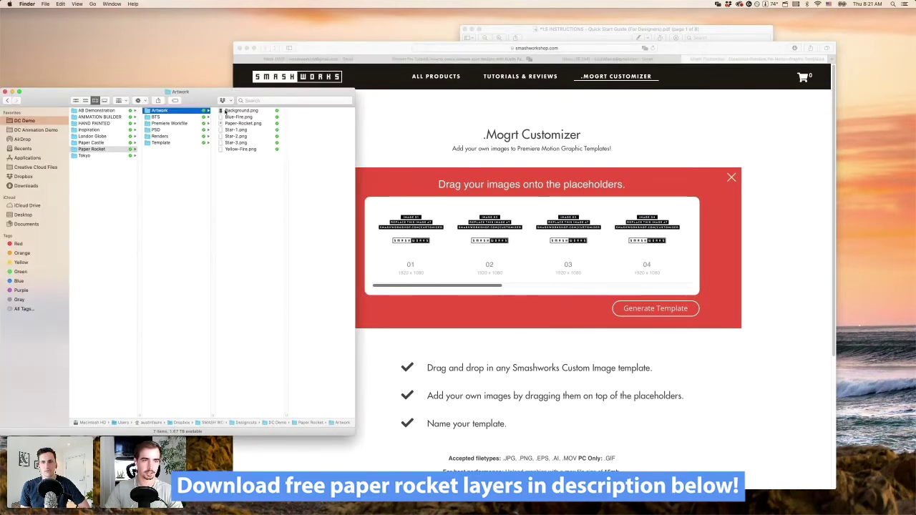
key(super+a)
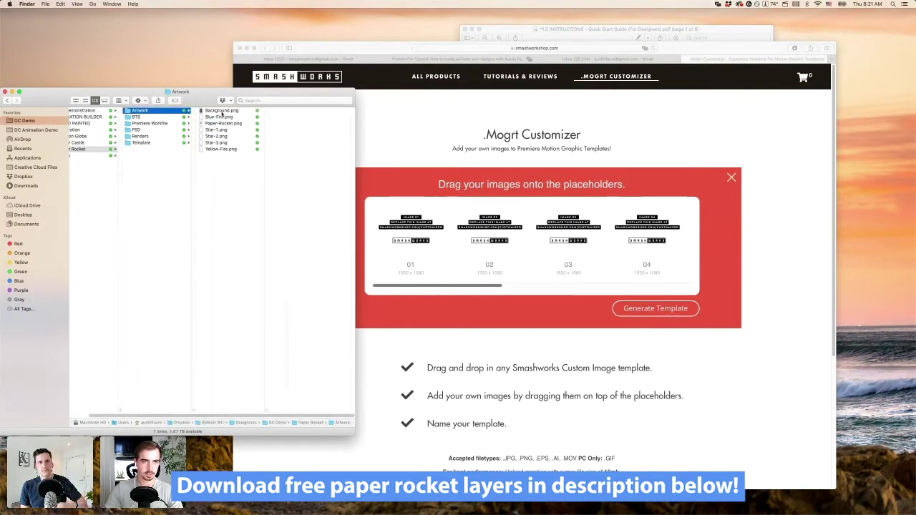
drag(222, 111, 419, 228)
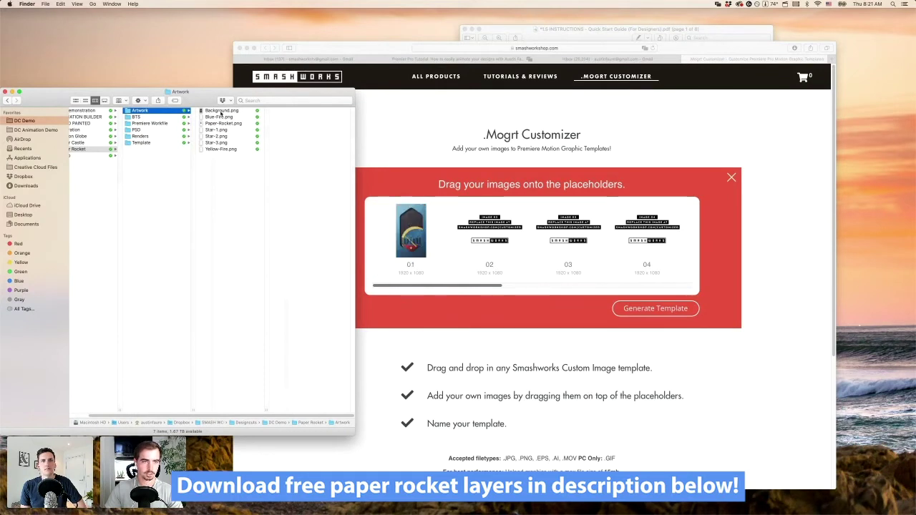
drag(221, 119, 486, 236)
click(249, 149)
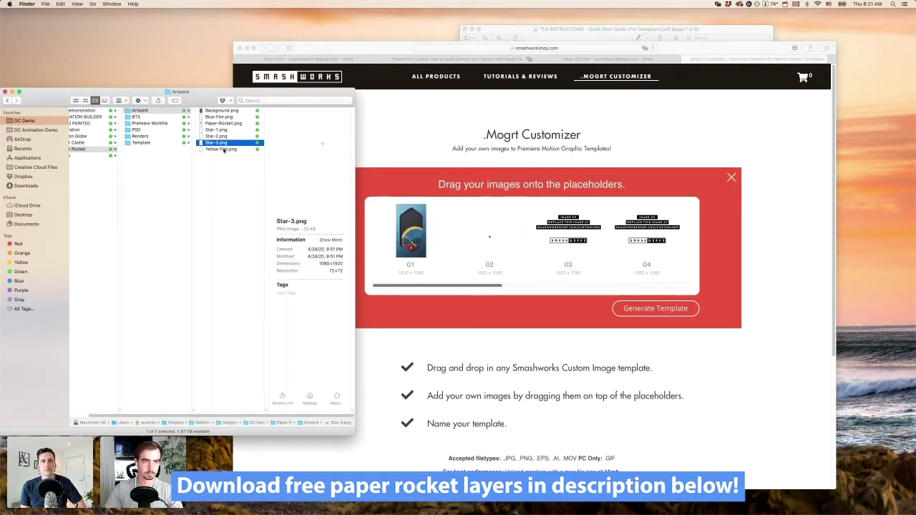
drag(220, 151, 558, 229)
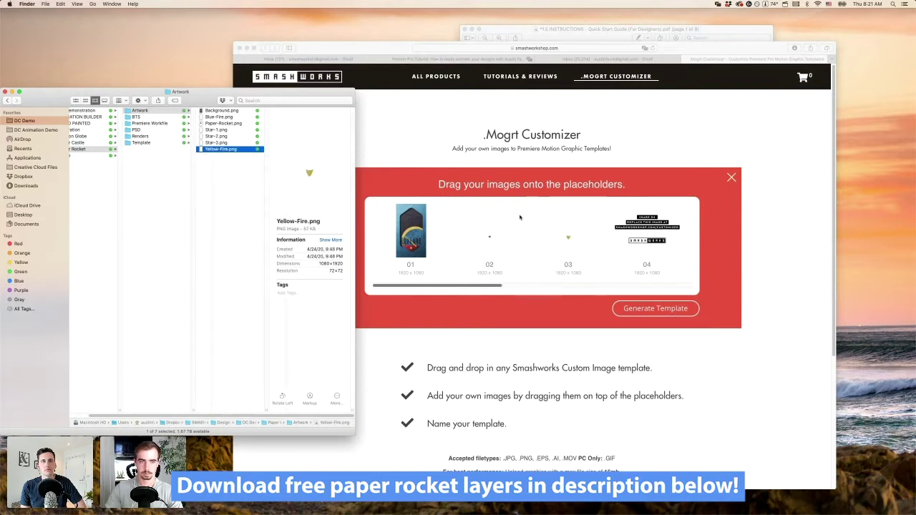
click(222, 130)
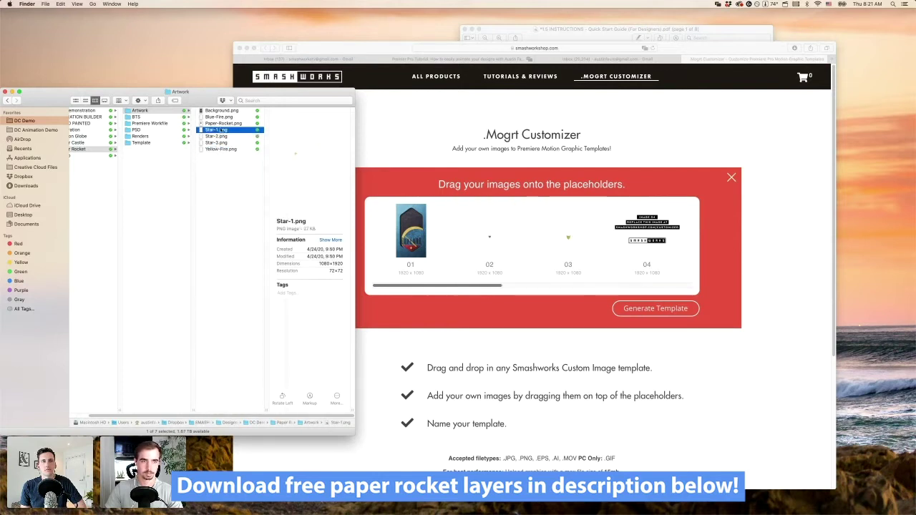
drag(220, 125, 531, 271)
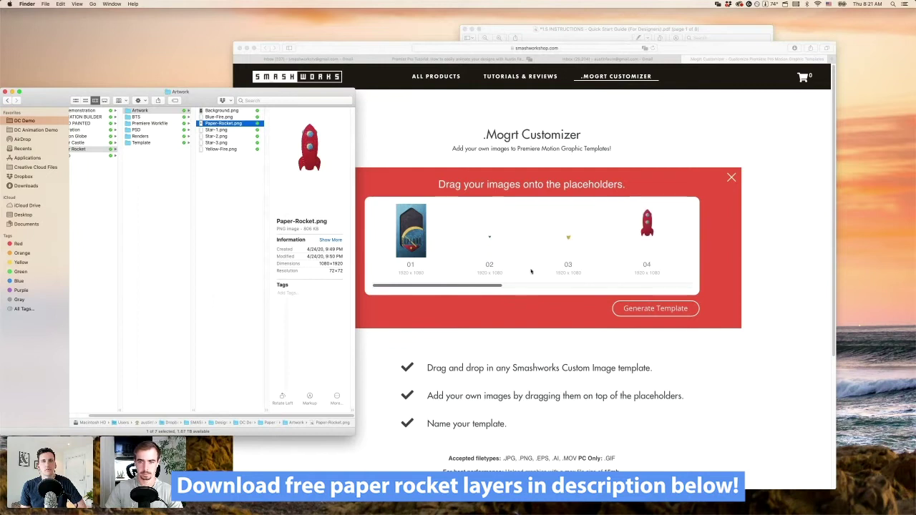
Step: Place Star-1.png, Star-2.png and Star-3.png onto placeholders 05, 06 and 07 of the template
scroll(489, 284, right, 5)
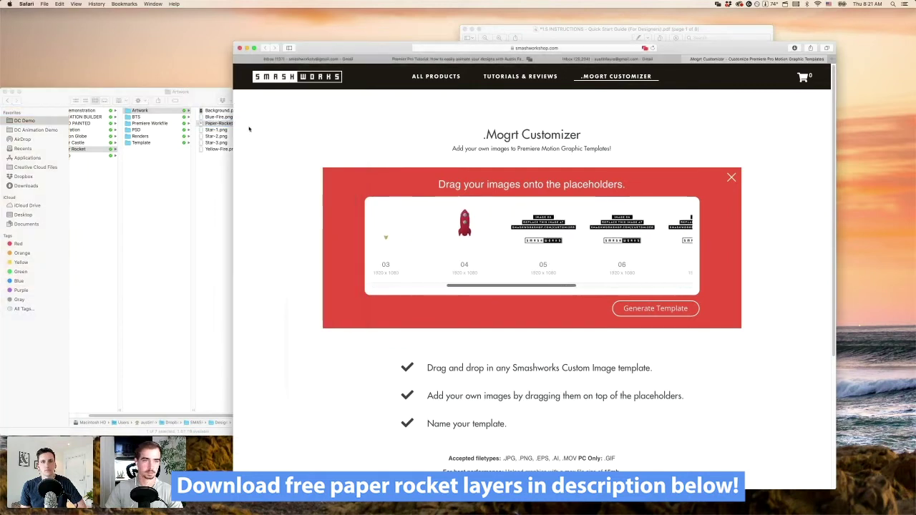
drag(216, 130, 538, 252)
click(216, 130)
drag(216, 136, 637, 244)
scroll(589, 289, right, 3)
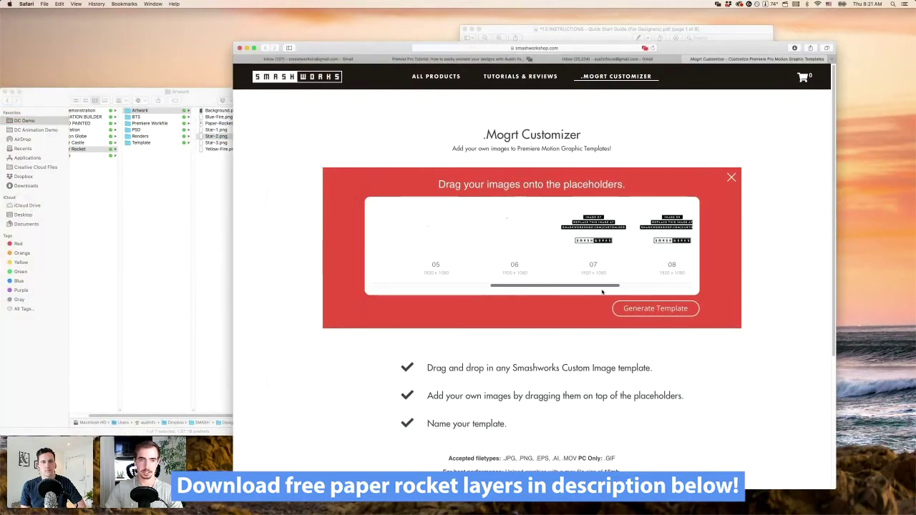
click(215, 146)
drag(215, 143, 565, 241)
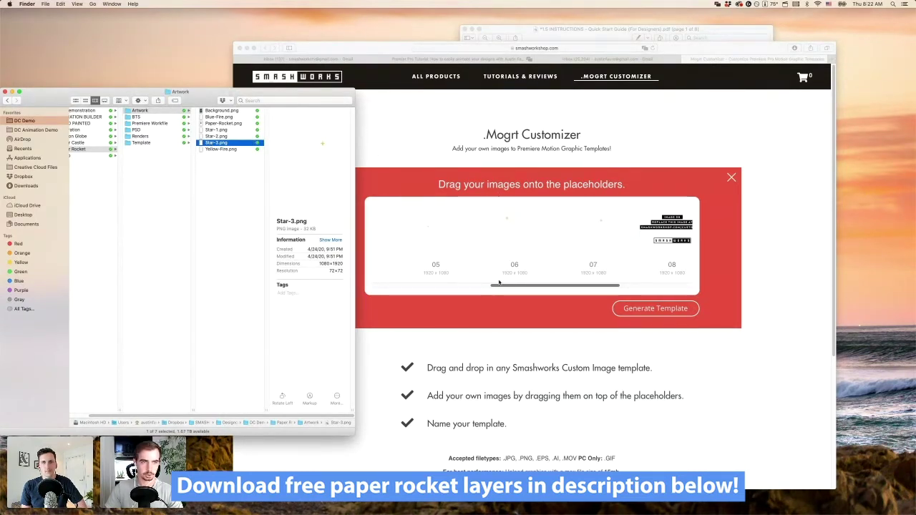
click(225, 164)
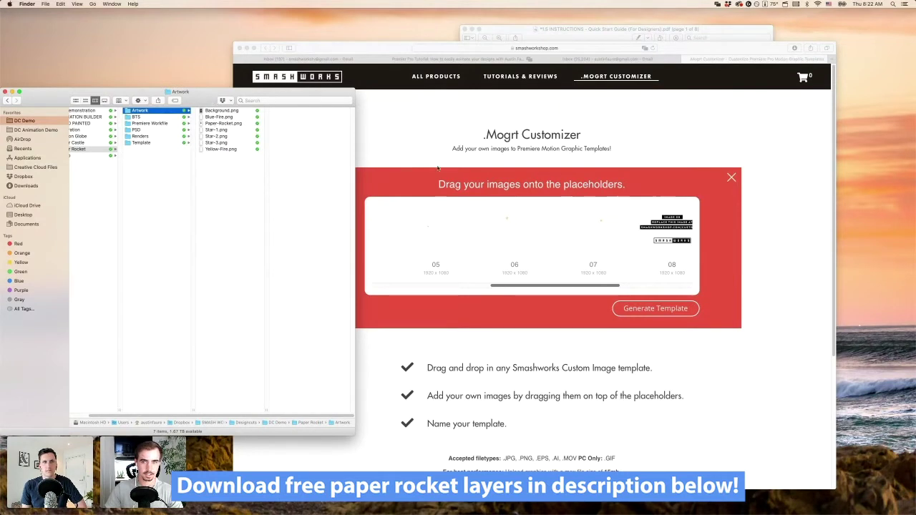
Step: Generate the customized template with the name PAPER ROCKET, and close the browser window
click(501, 314)
click(655, 308)
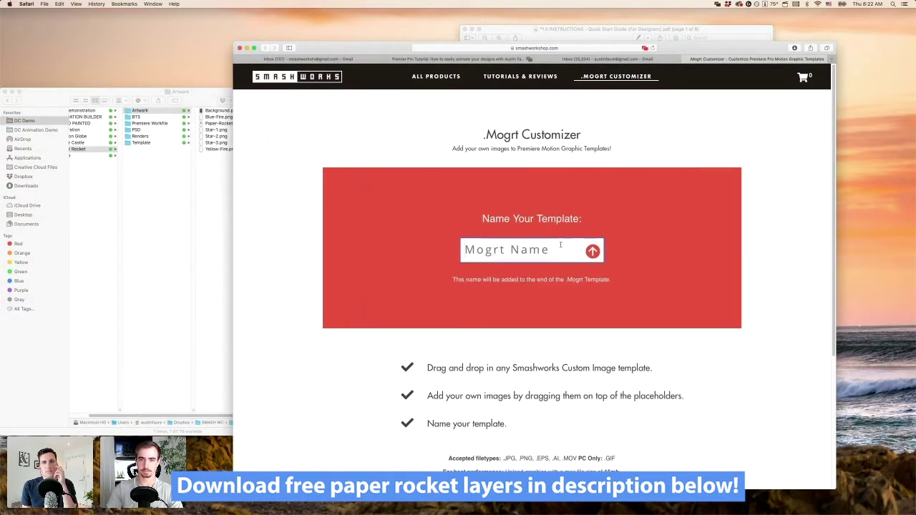
text(PAPER ROCKET)
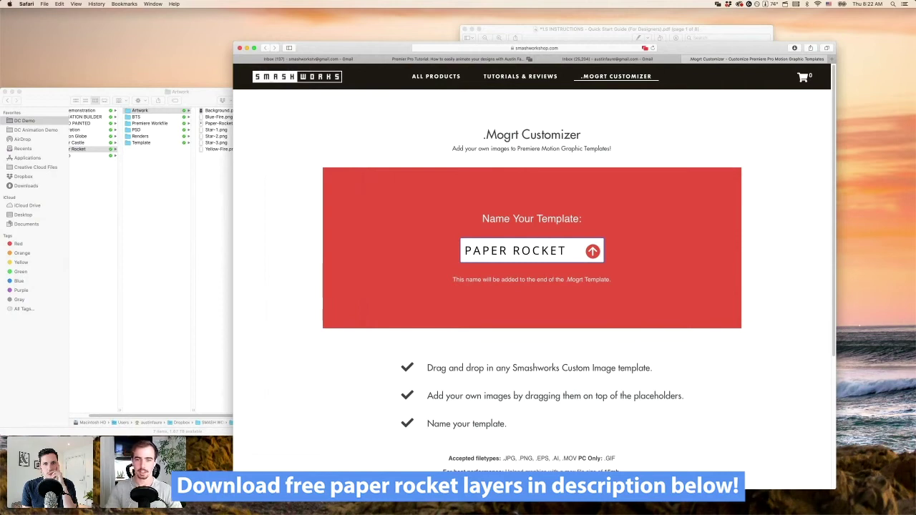
click(594, 251)
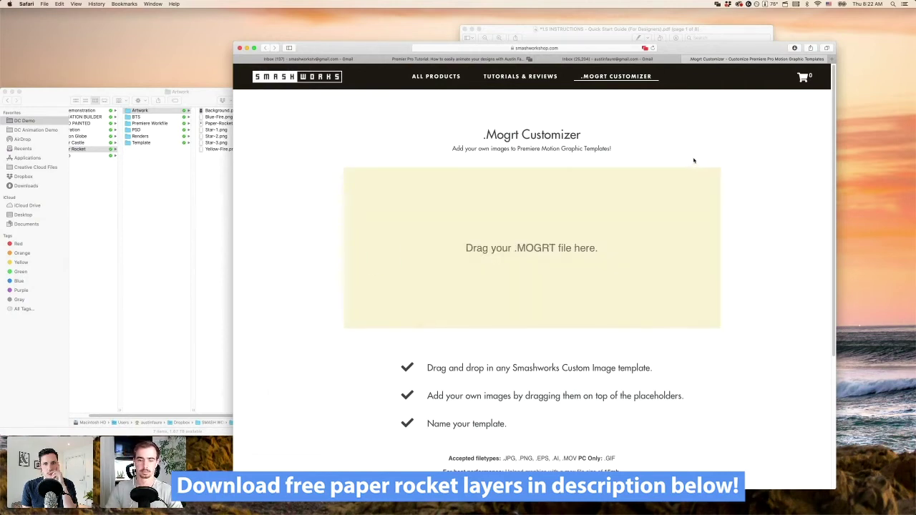
click(240, 48)
click(590, 26)
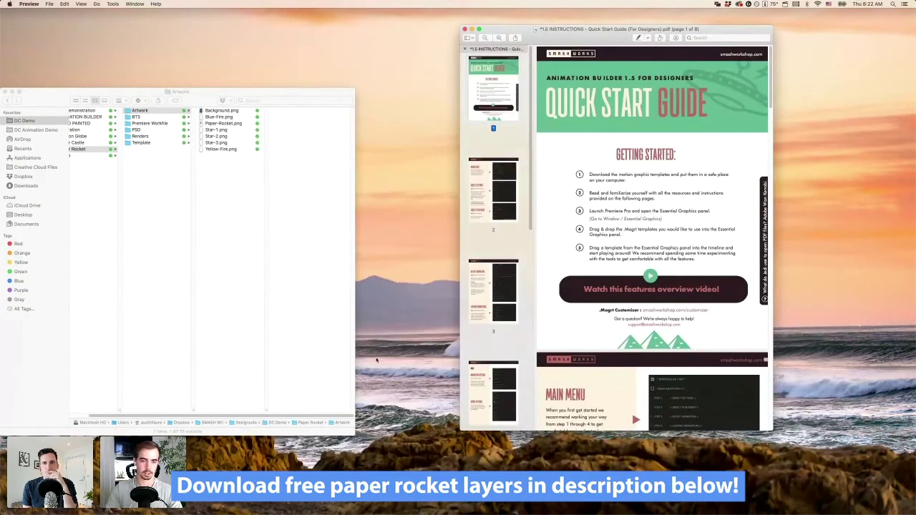
Step: Switch to Premiere Pro and show the Essential Graphics panel
mouse_move(484, 505)
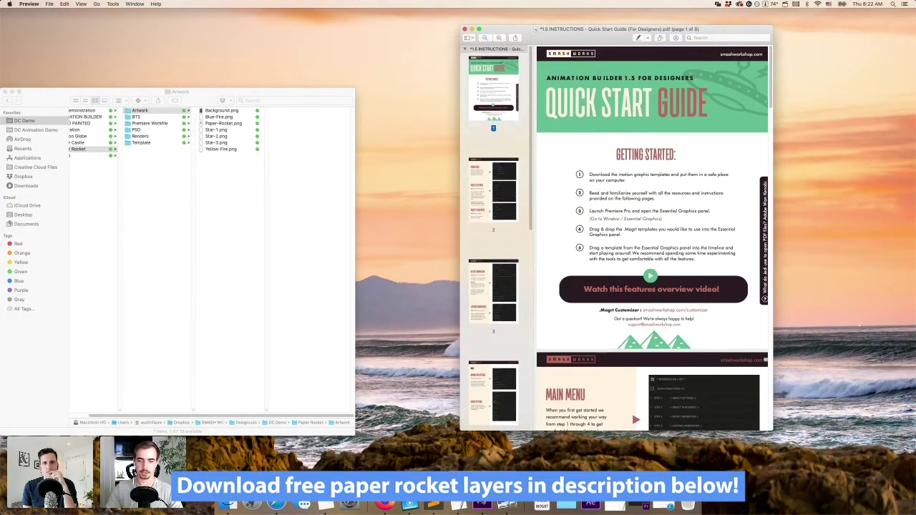
click(645, 505)
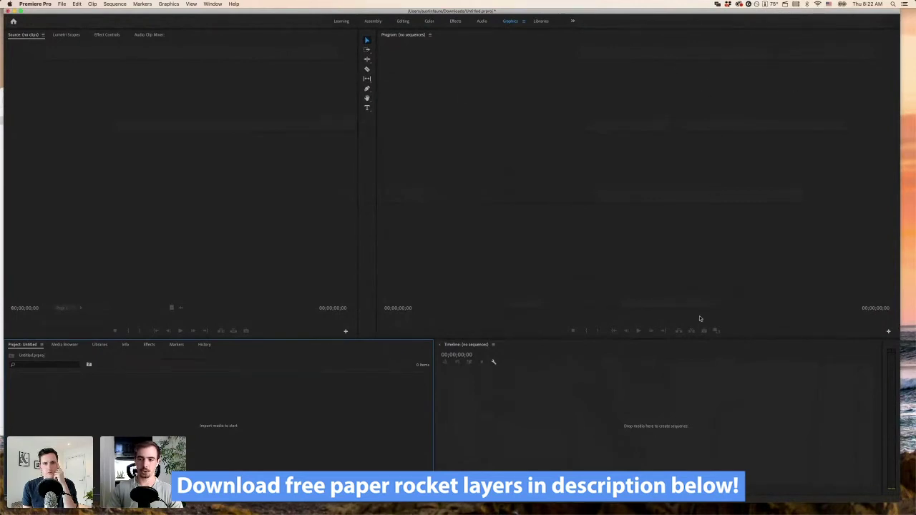
click(212, 4)
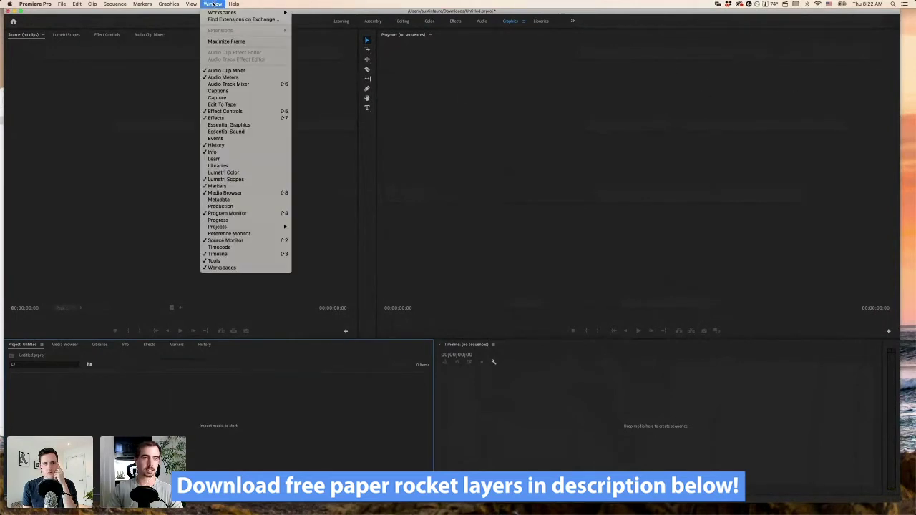
click(241, 127)
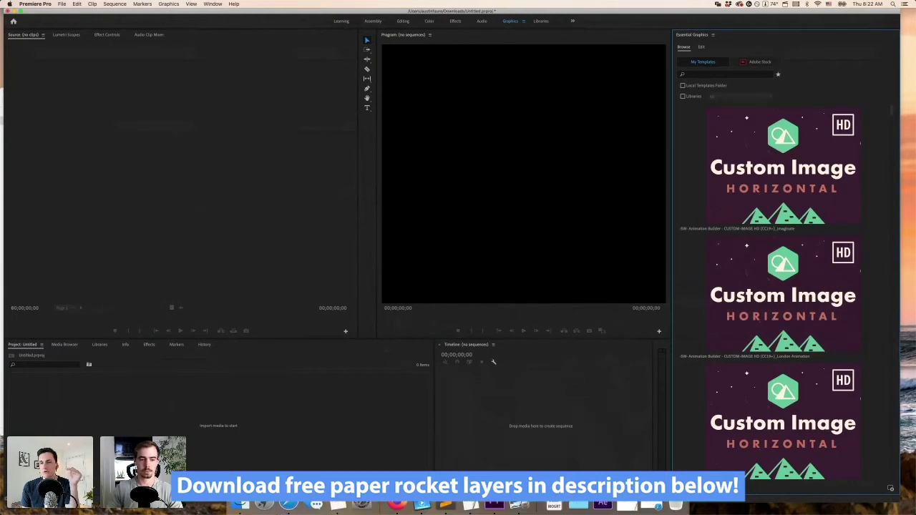
Step: Switch to Finder and look up the .mogrt file in the Paper Rocket project's Template folder, showing its full name
click(240, 505)
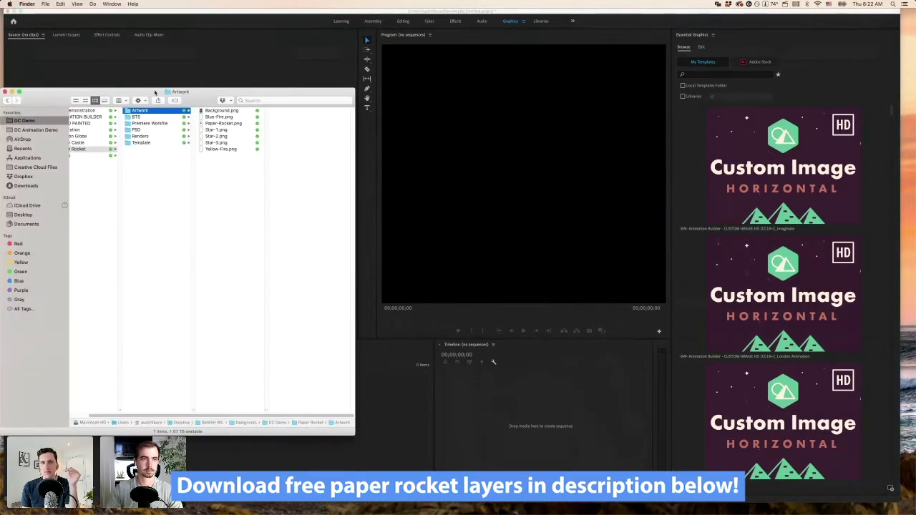
drag(156, 92, 184, 135)
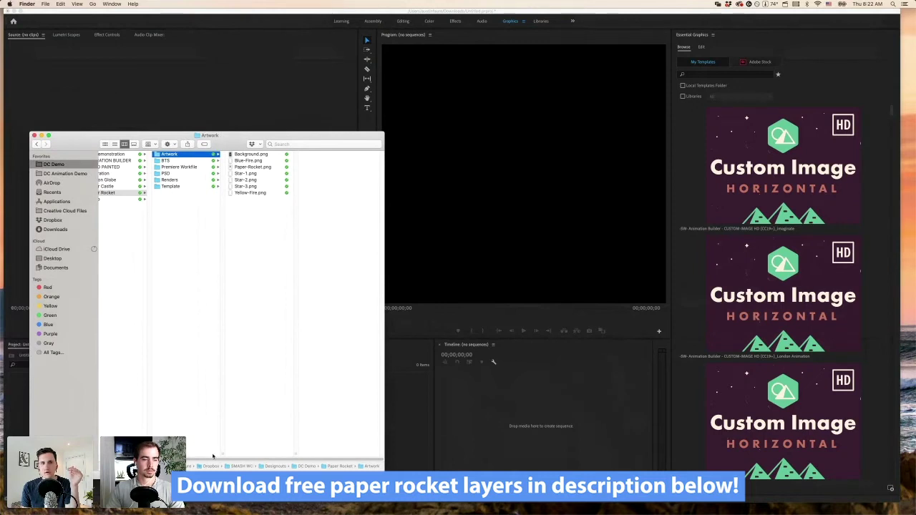
scroll(215, 454, left, 2)
click(202, 187)
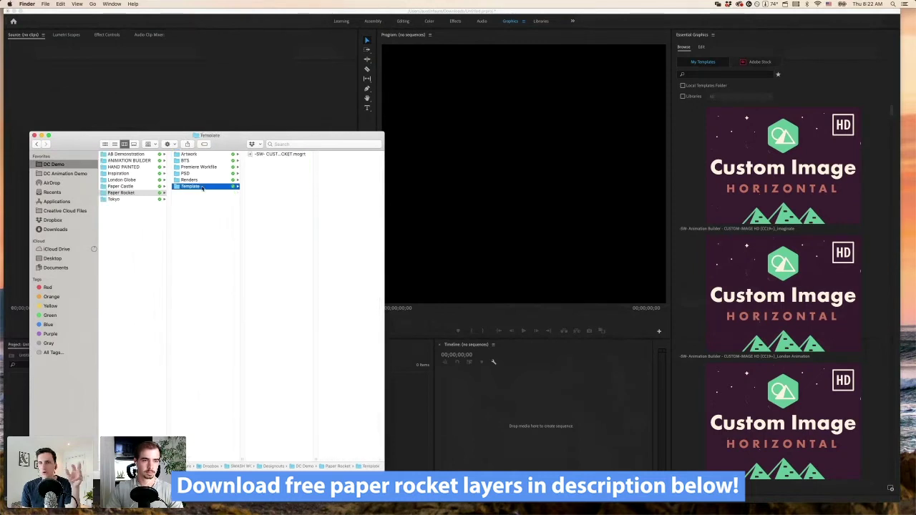
drag(316, 460, 399, 458)
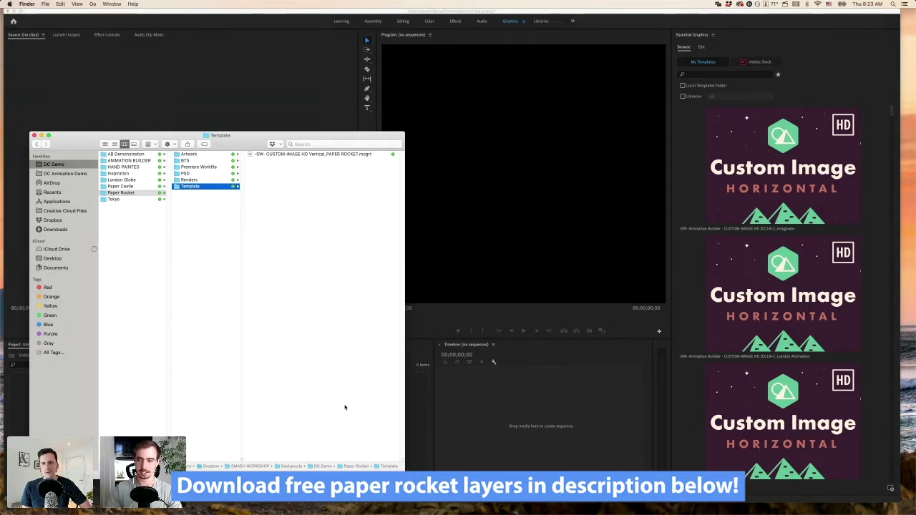
click(307, 154)
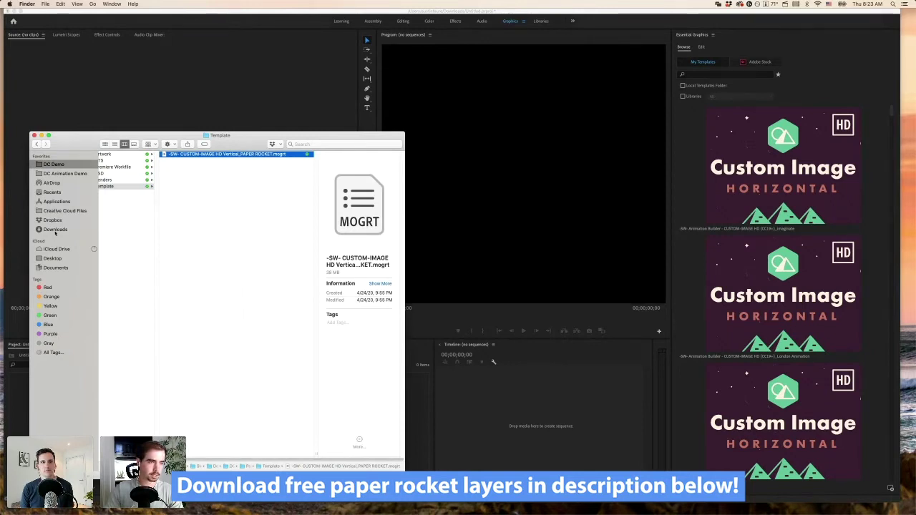
Step: Import -SW- CUSTOM-IMAGE HD Vertical_PAPER ROCKET.mogrt from Downloads into Premiere Pro's Essential Graphics templates, overwriting the existing file
click(55, 230)
click(181, 164)
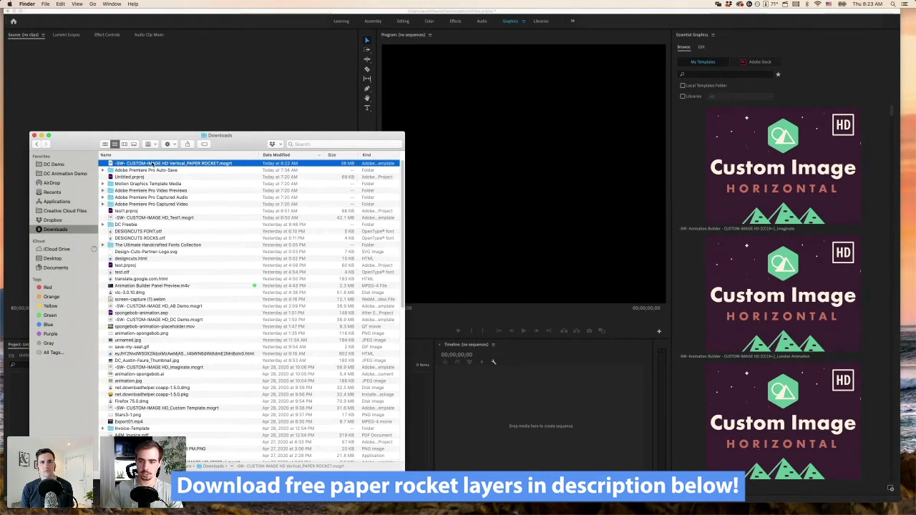
drag(152, 166, 748, 188)
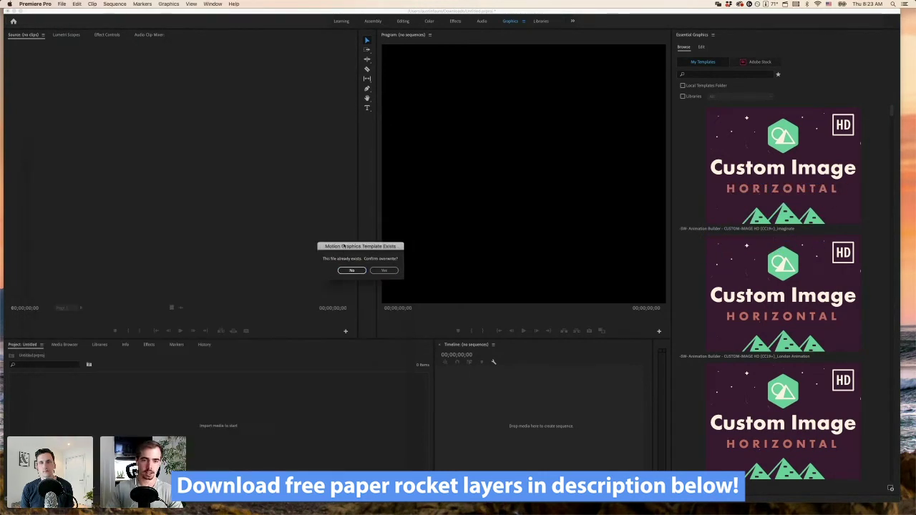
click(516, 247)
click(384, 270)
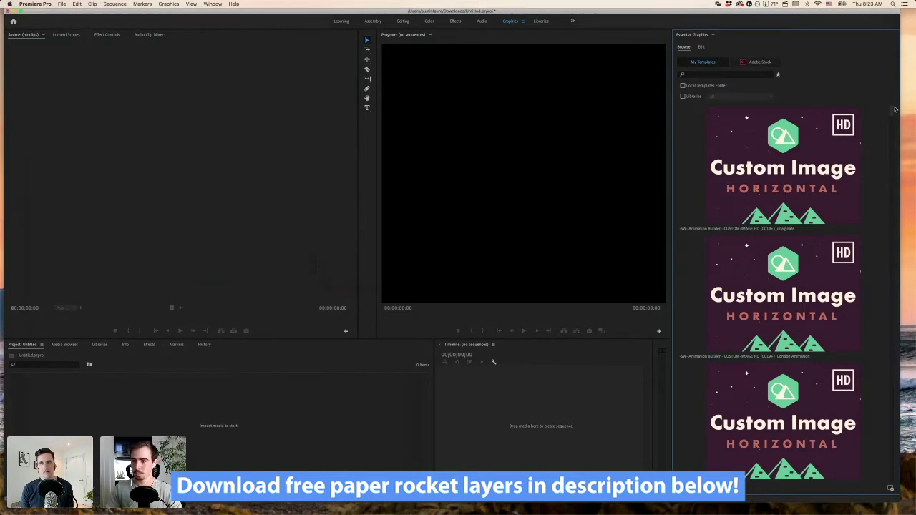
drag(891, 109, 892, 128)
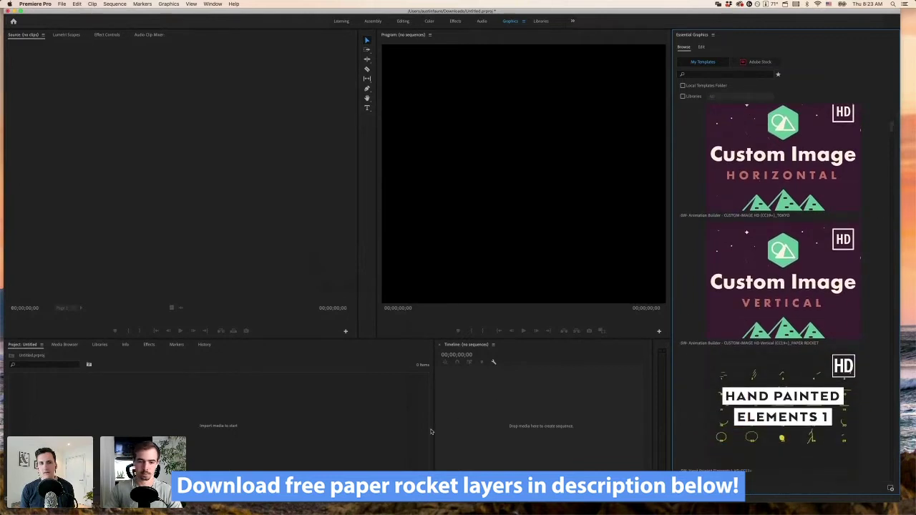
Step: Widen the Timeline panel by narrowing the Project panel beside it
drag(434, 399, 269, 411)
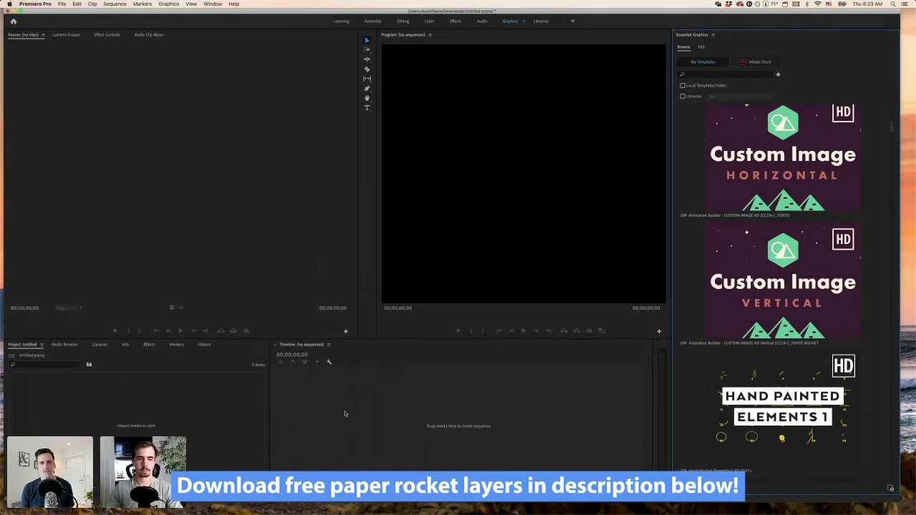
right_click(247, 397)
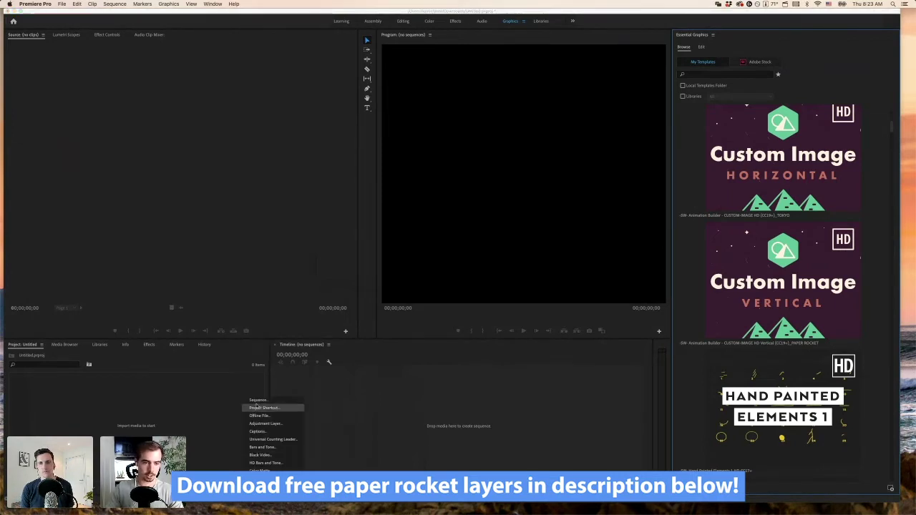
click(228, 456)
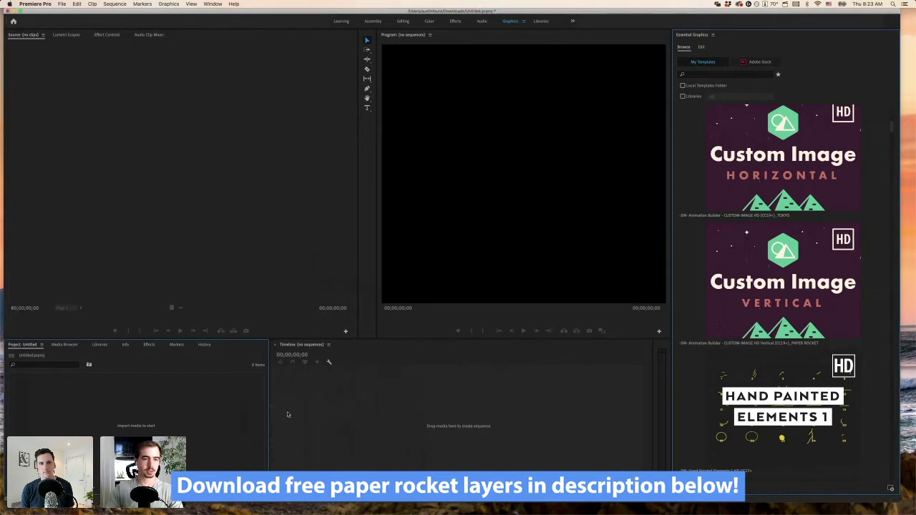
Step: Start a new sequence and enter PAPER ROCKET ANIMATION as its name
click(62, 4)
mouse_move(66, 12)
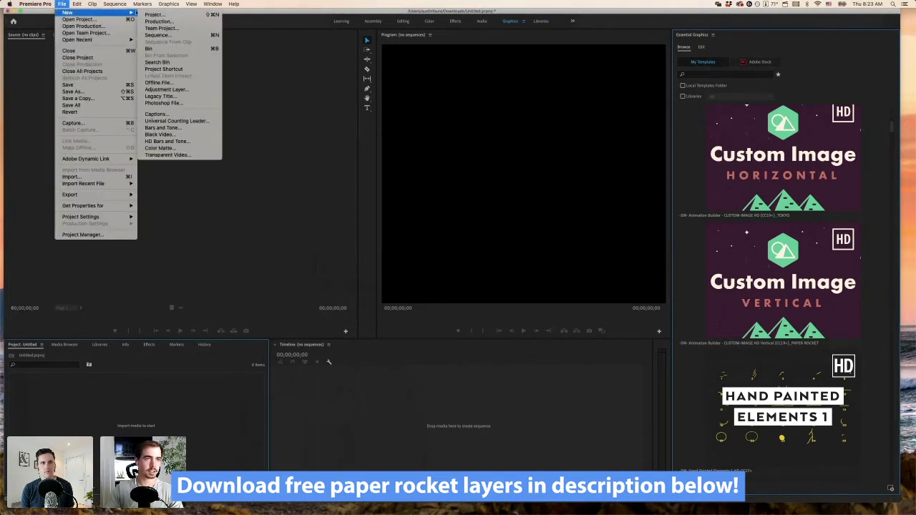
click(172, 33)
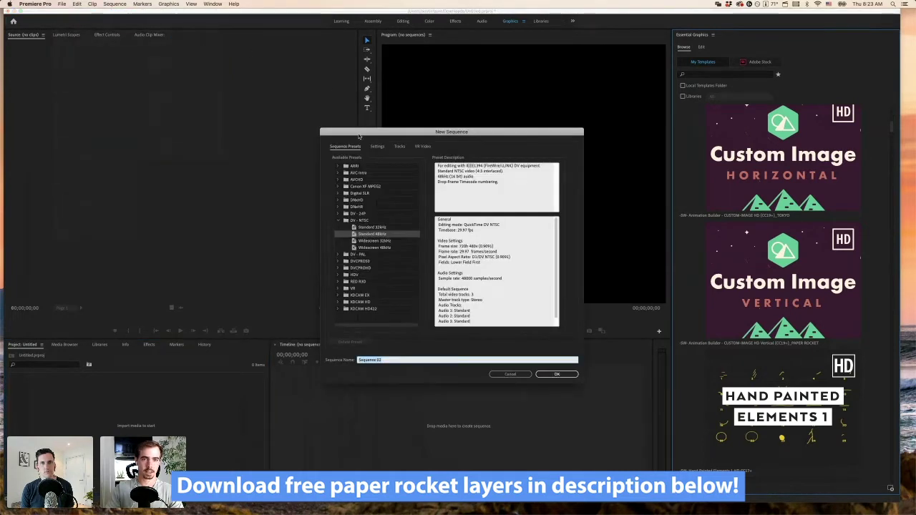
drag(359, 134, 138, 134)
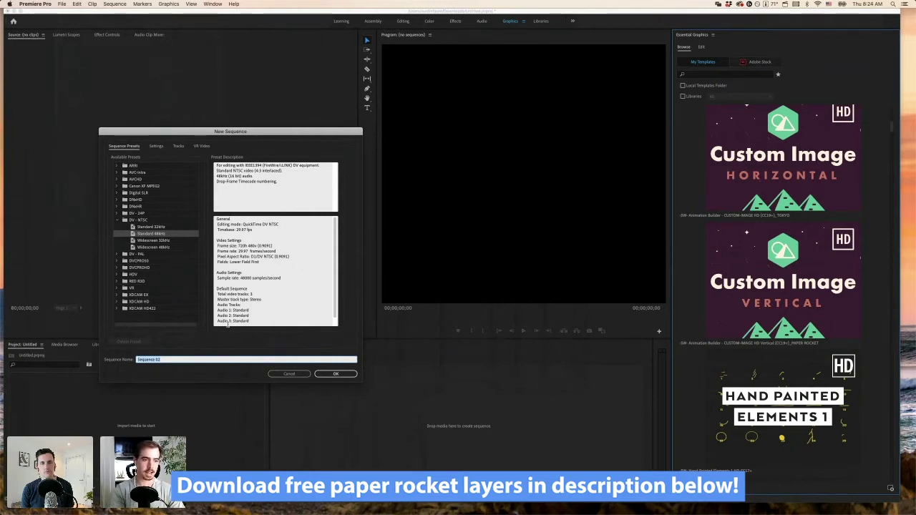
text(PapER ROCKET ANIMATION)
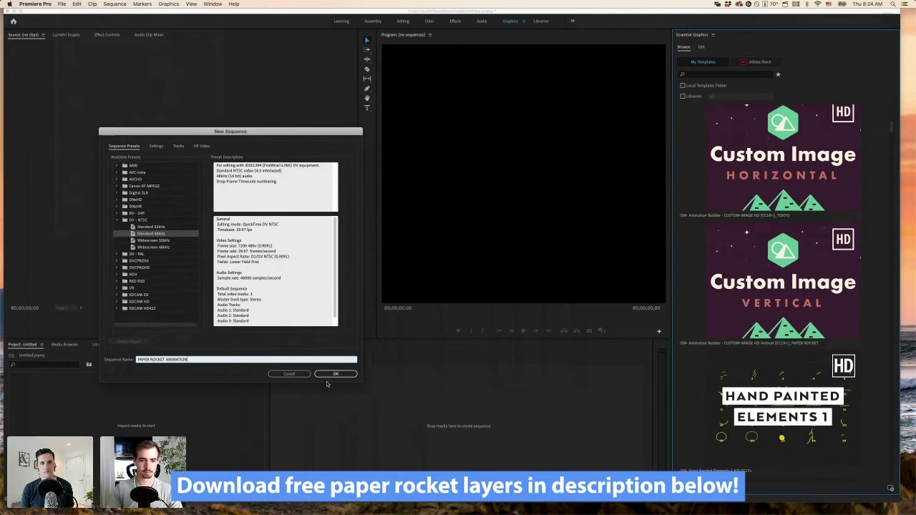
Step: Create the sequence, place the CUSTOM-IMAGE HD Vertical PAPER ROCKET template at its start, and match the sequence settings to the clip
click(333, 374)
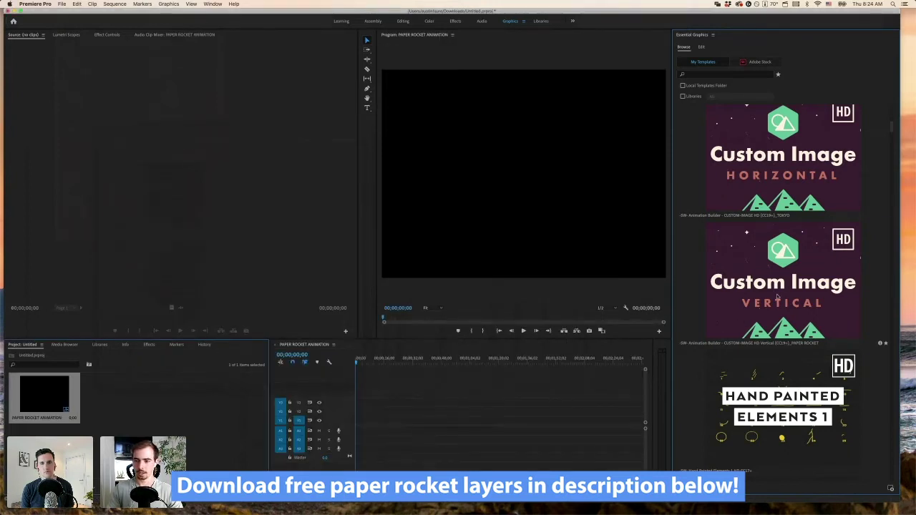
drag(777, 298, 359, 423)
drag(432, 236, 256, 244)
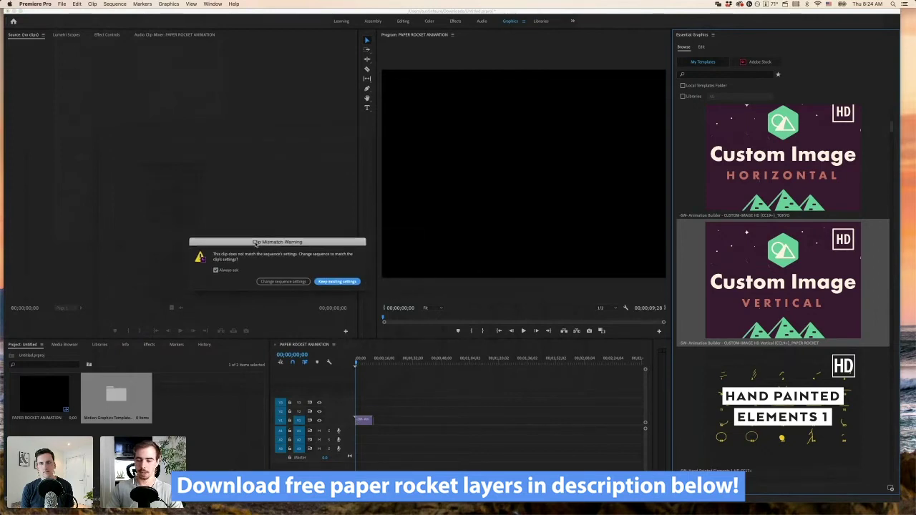
click(273, 283)
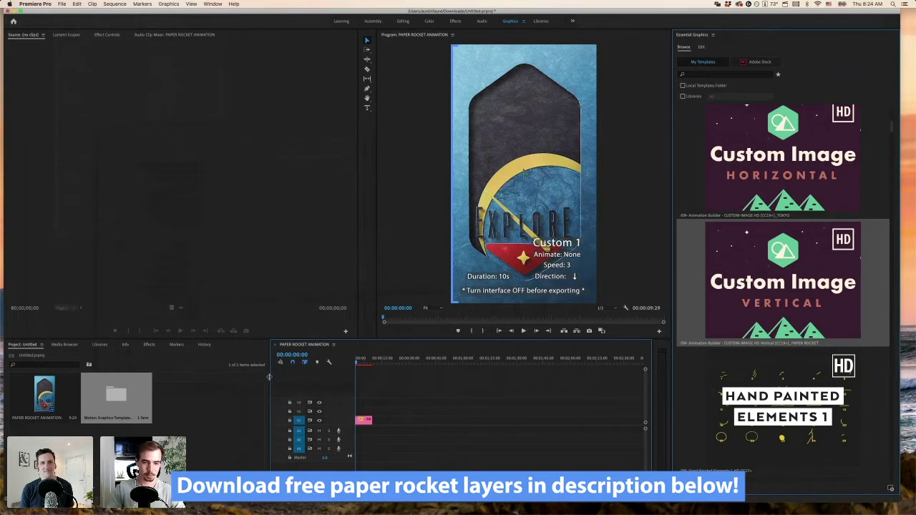
drag(269, 377, 225, 384)
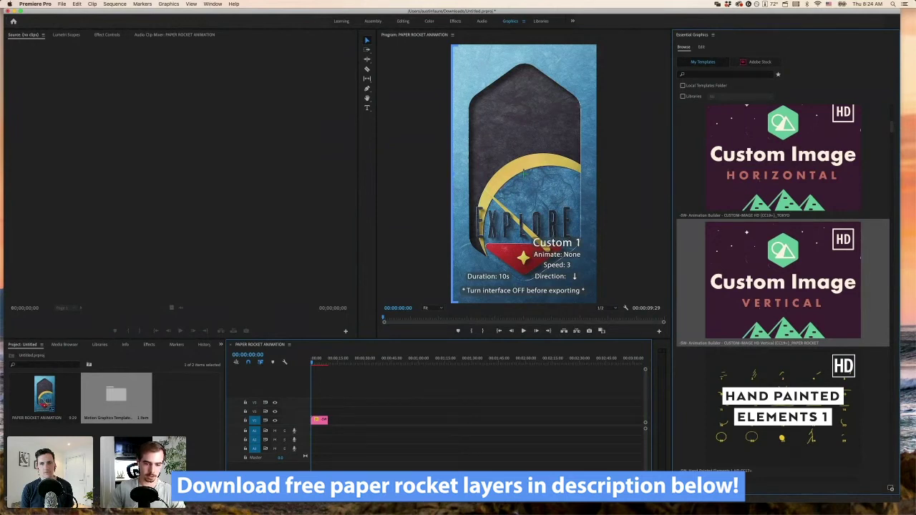
key(backslash)
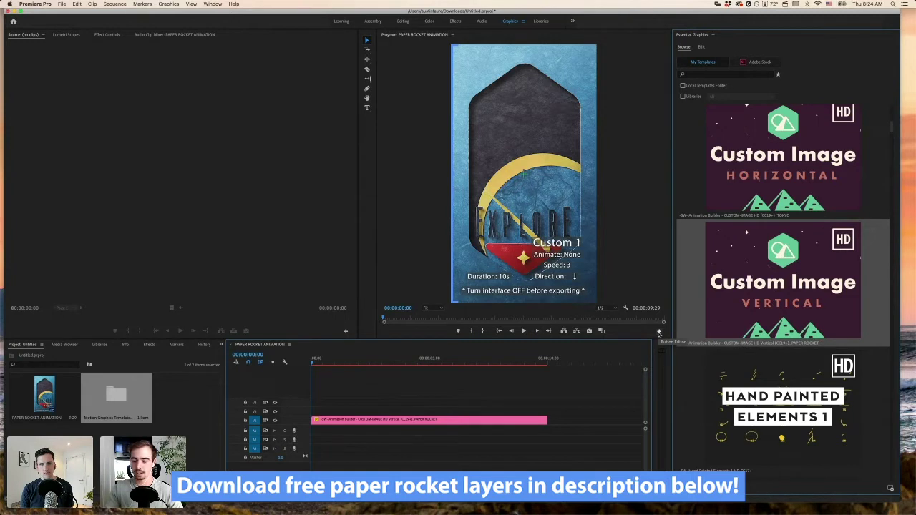
Step: Add the Loop Playback control to the Program monitor's transport bar and turn looping on
click(660, 332)
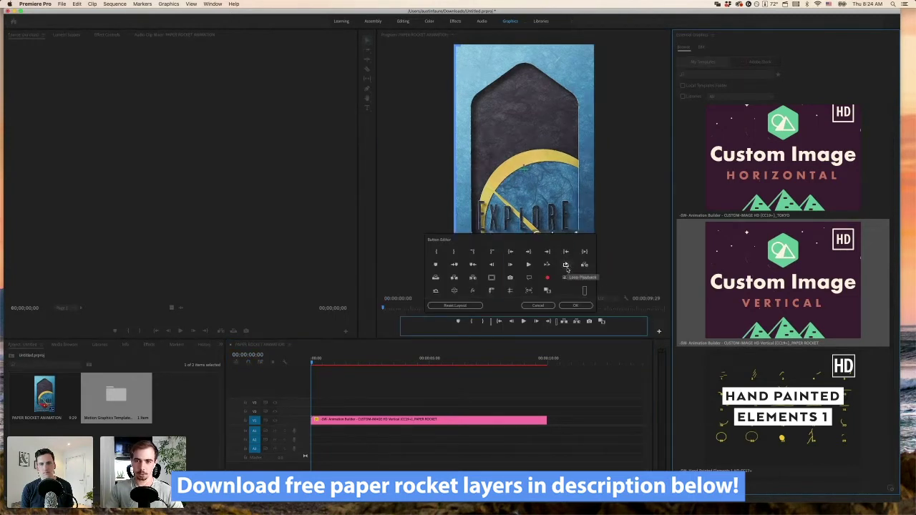
drag(565, 265, 615, 324)
click(579, 307)
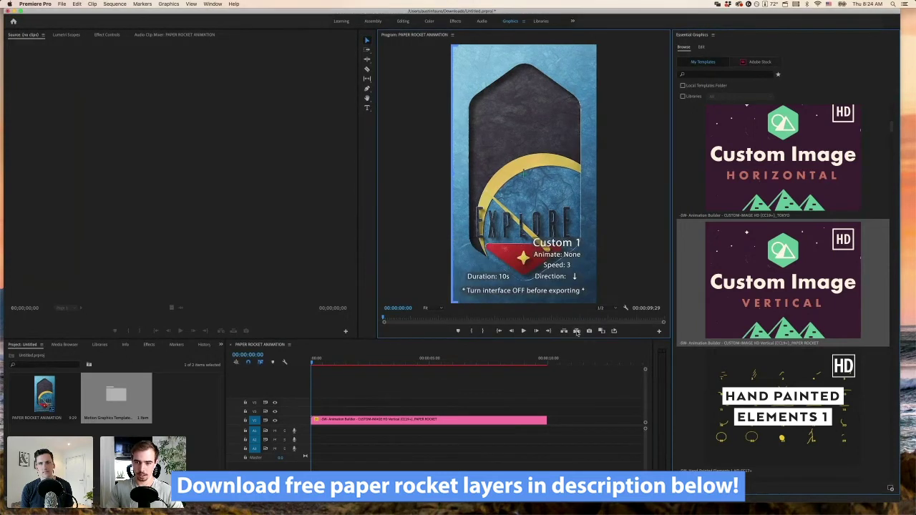
click(614, 331)
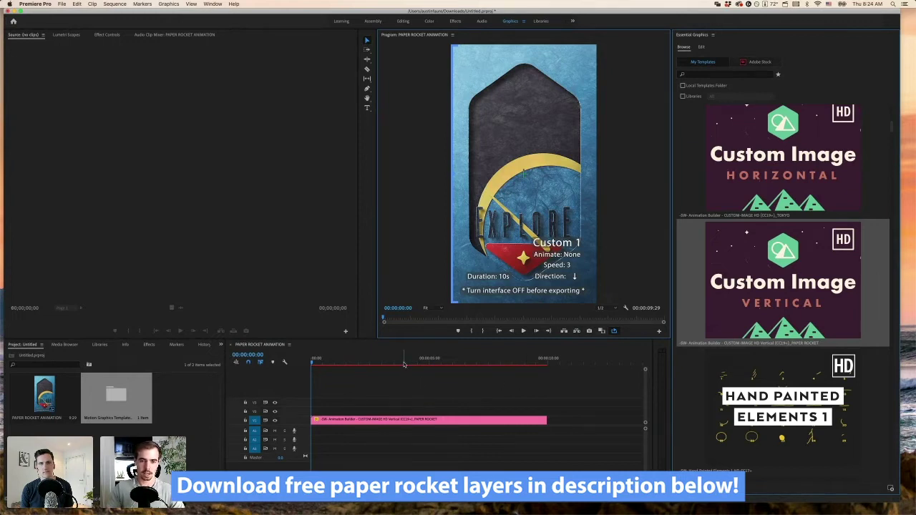
Step: Set the PAPER ROCKET clip's Animation Duration to 5 seconds
click(361, 358)
click(377, 419)
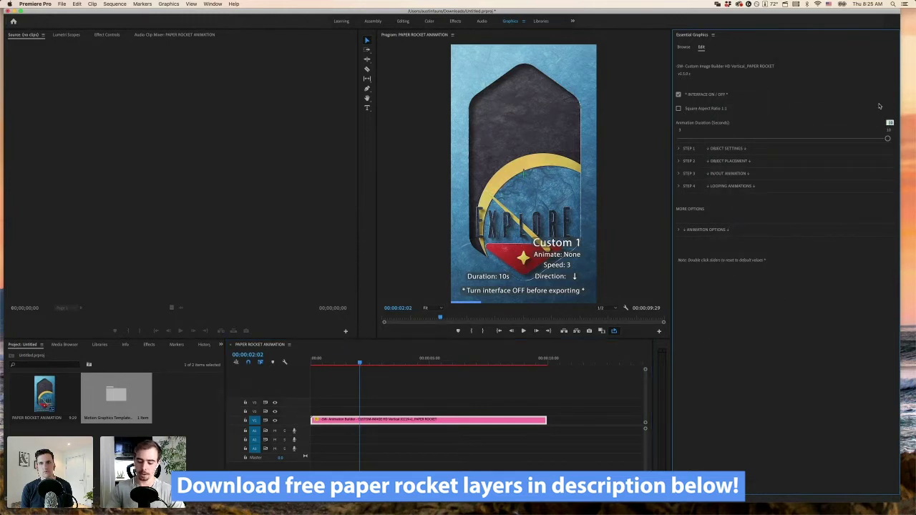
drag(887, 138, 740, 138)
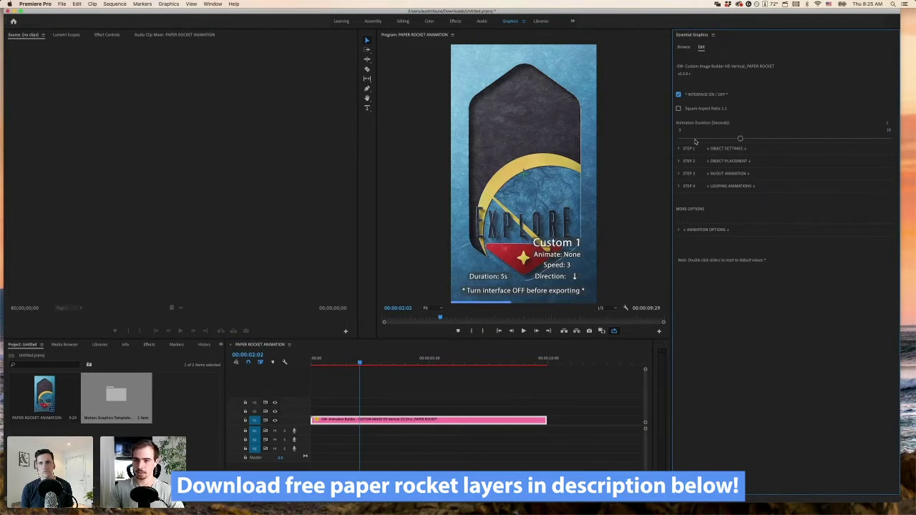
Step: Mark the sequence's out point at 00:00:05:00
click(419, 380)
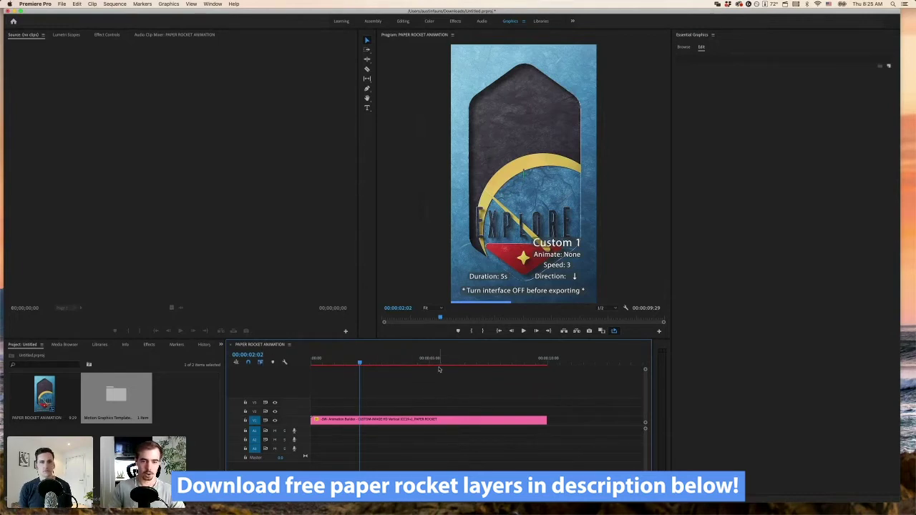
mouse_move(428, 367)
mouse_down()
mouse_move(417, 364)
mouse_move(429, 365)
mouse_up()
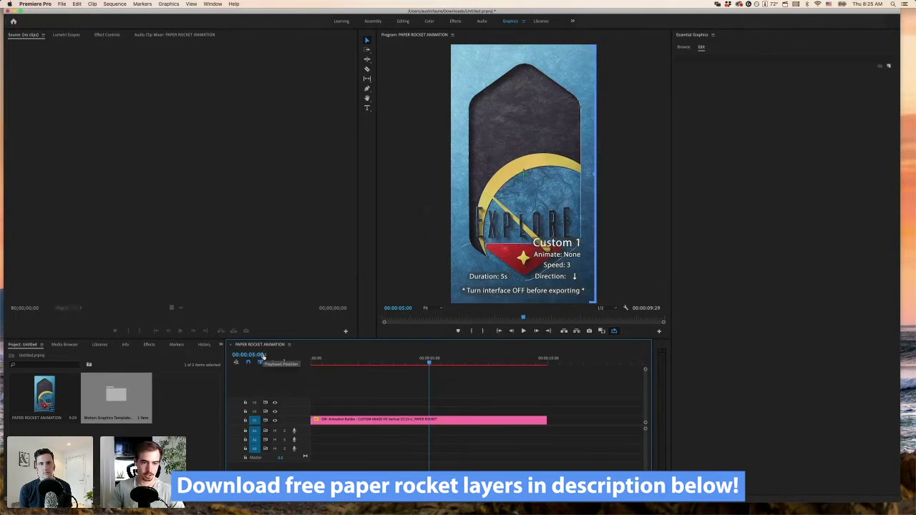
click(483, 331)
click(395, 360)
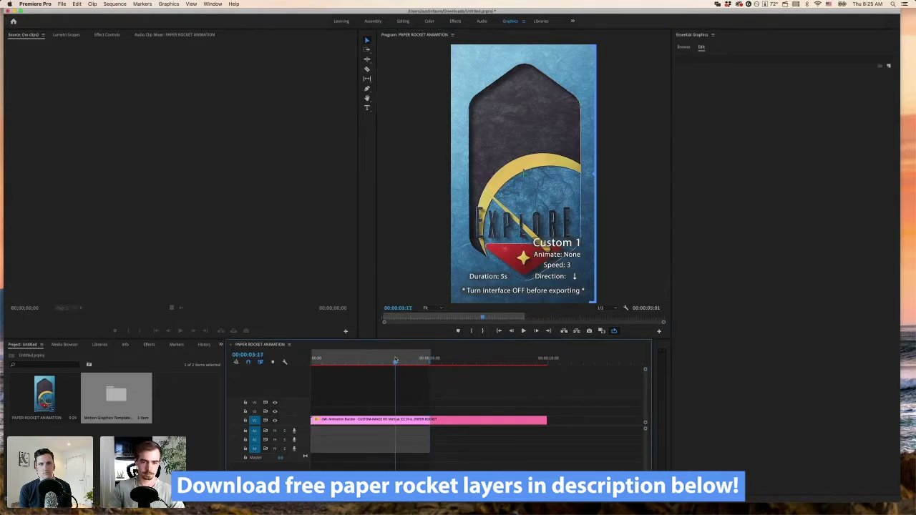
drag(395, 359, 374, 361)
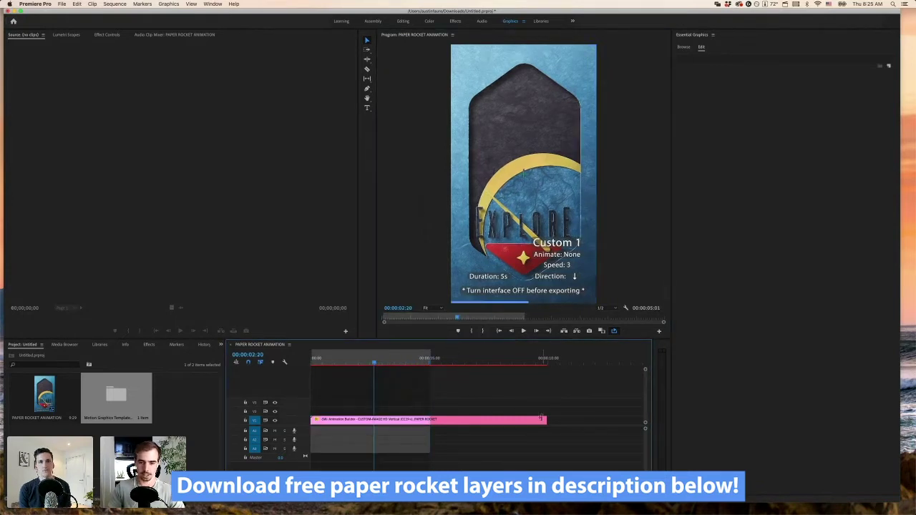
Step: Trim the template clip to end at the five-second out point and give the video tracks more room in the timeline
drag(542, 419, 429, 419)
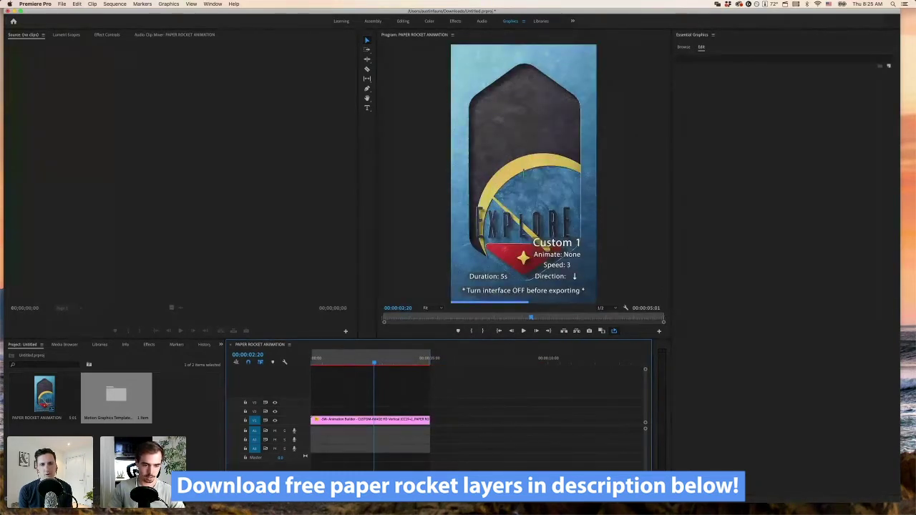
scroll(433, 400, down, 3)
scroll(436, 390, up, 5)
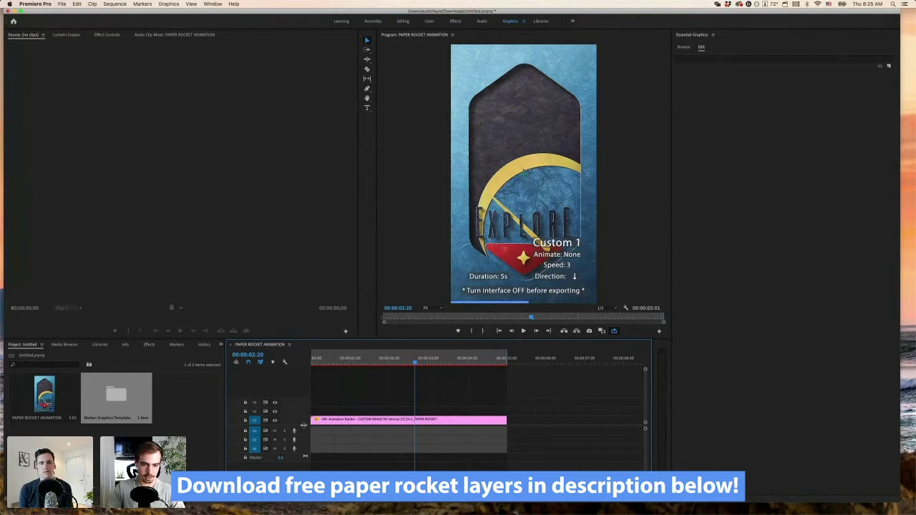
drag(303, 426, 303, 471)
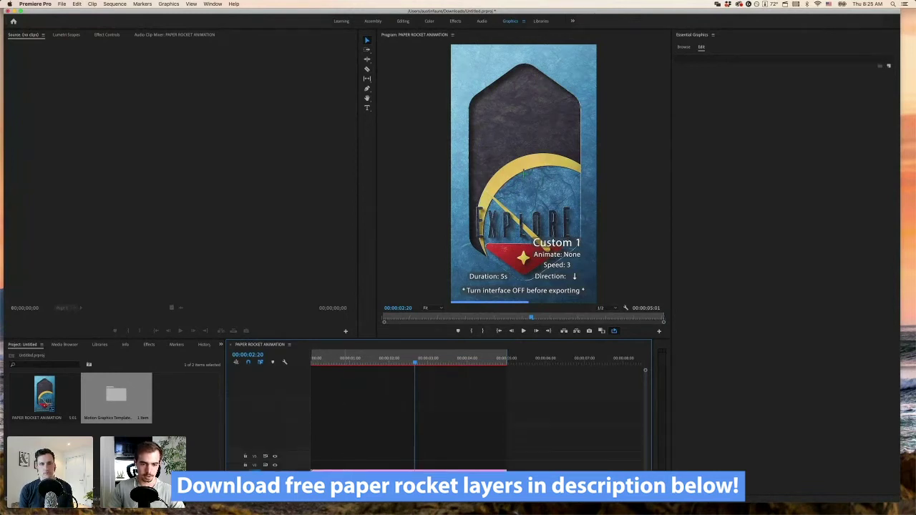
Step: Select the template clip and play back the looping five-second section
click(408, 471)
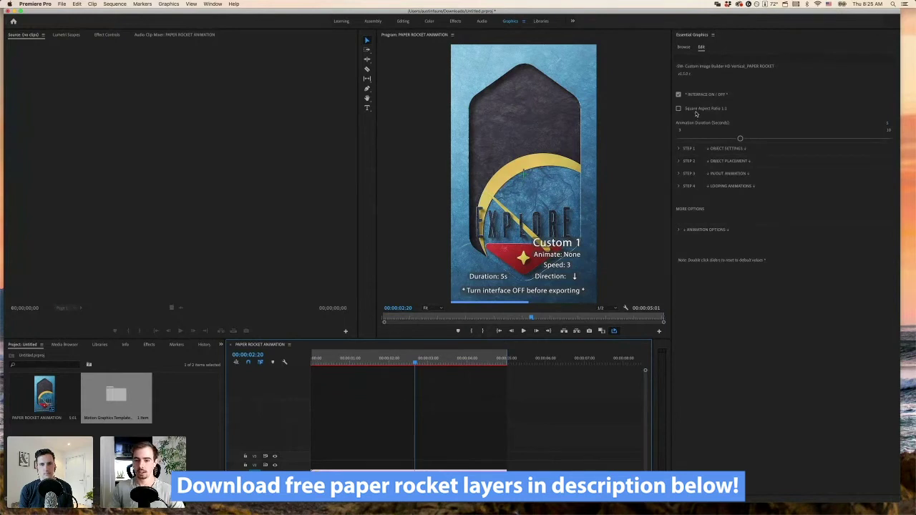
mouse_move(435, 359)
mouse_down()
mouse_move(419, 361)
mouse_move(466, 361)
mouse_move(381, 362)
mouse_move(434, 361)
mouse_up()
key(space)
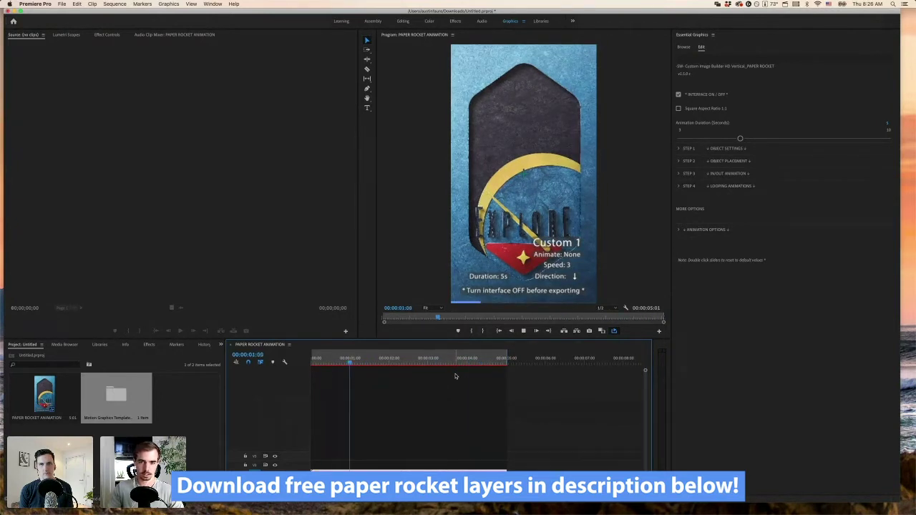
key(space)
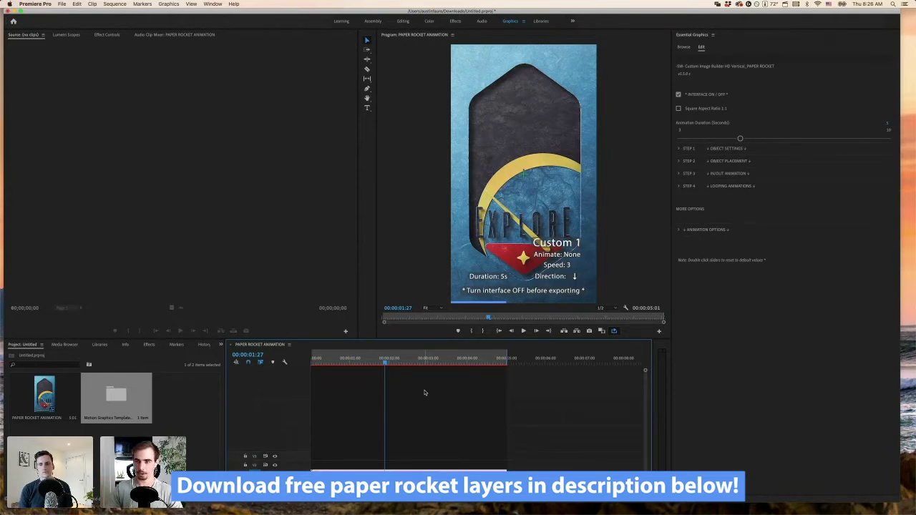
Step: Rename the template clip BACKGROUND and turn off its on-screen interface overlay
right_click(388, 463)
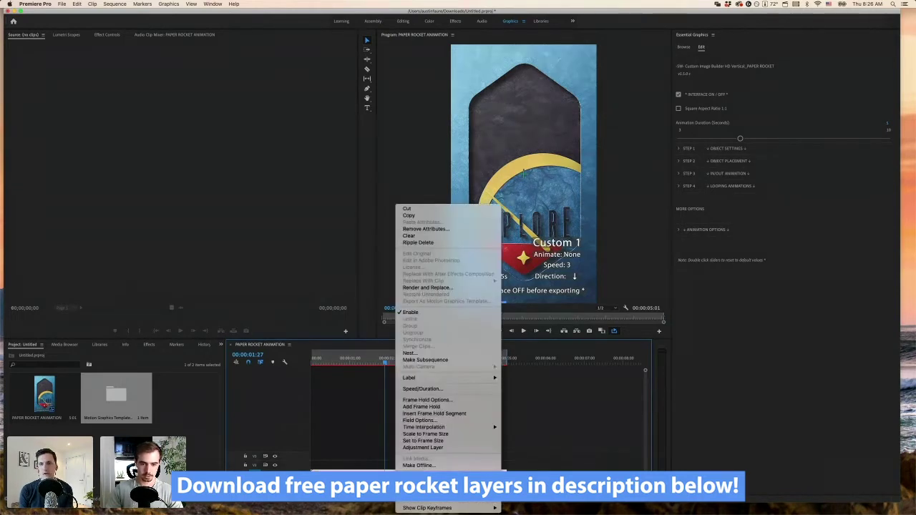
click(388, 463)
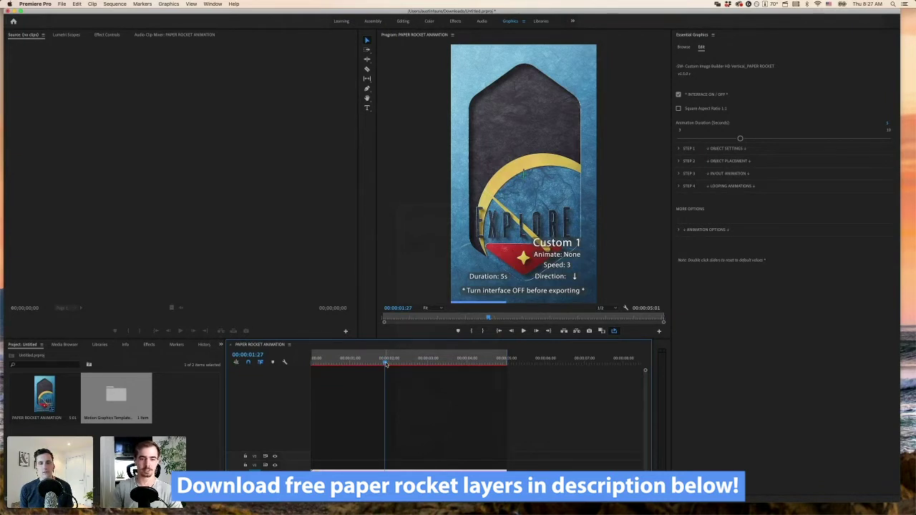
mouse_move(385, 364)
mouse_down()
mouse_move(372, 363)
mouse_move(381, 364)
mouse_up()
right_click(367, 469)
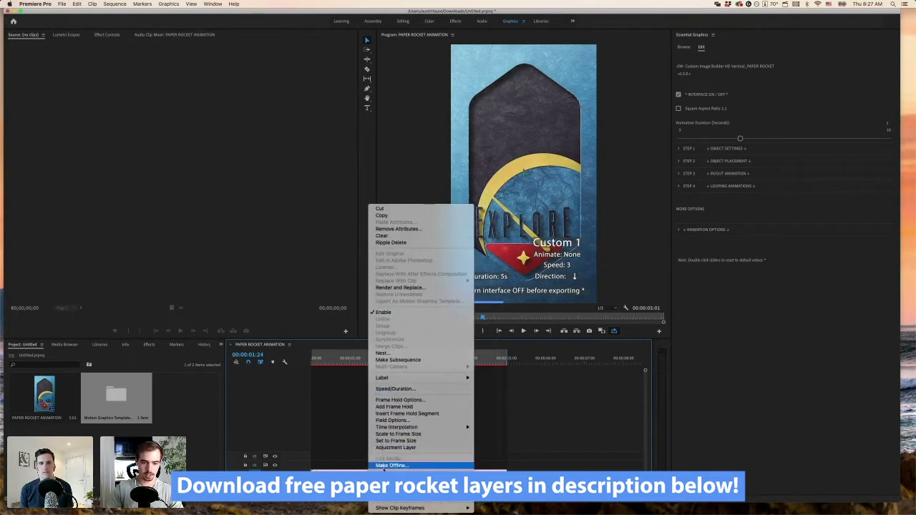
click(387, 466)
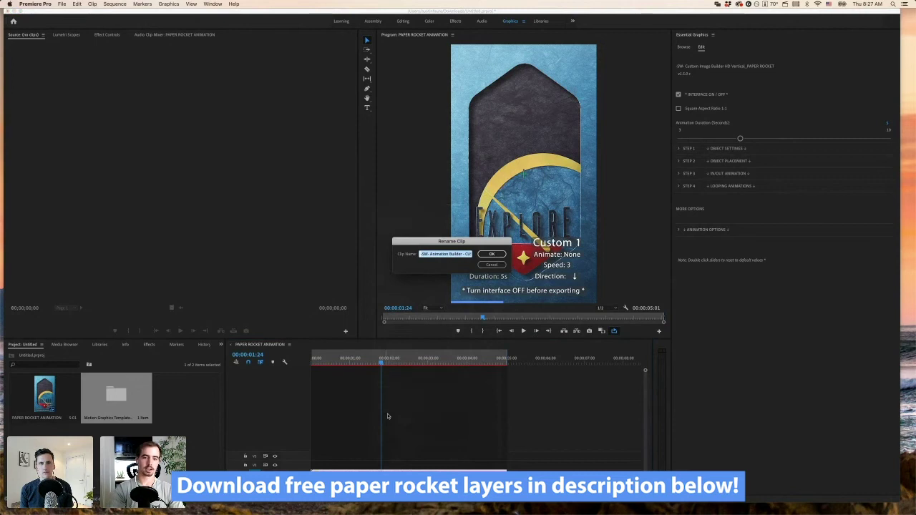
text(BACKGROUND)
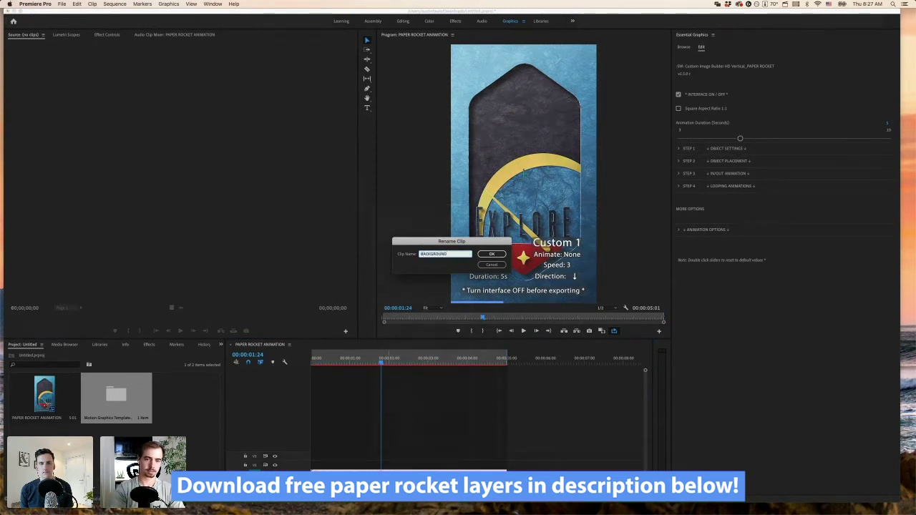
key(Return)
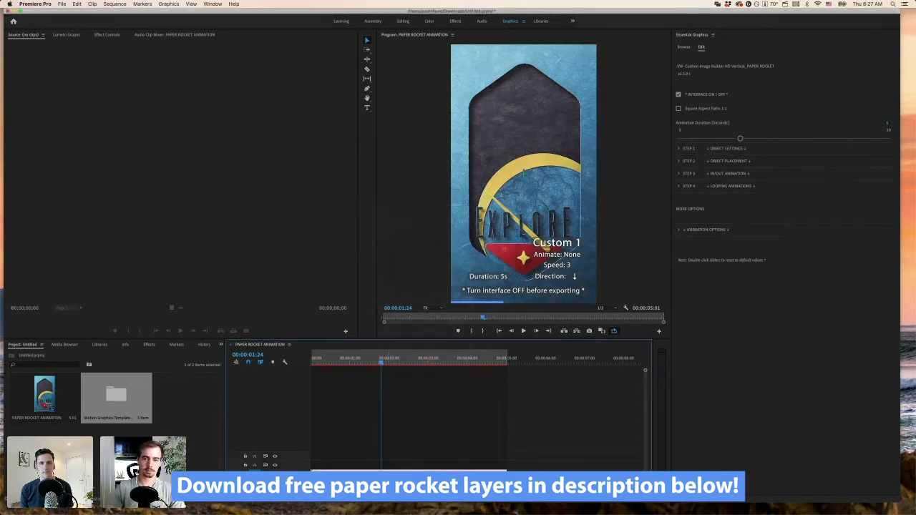
click(679, 95)
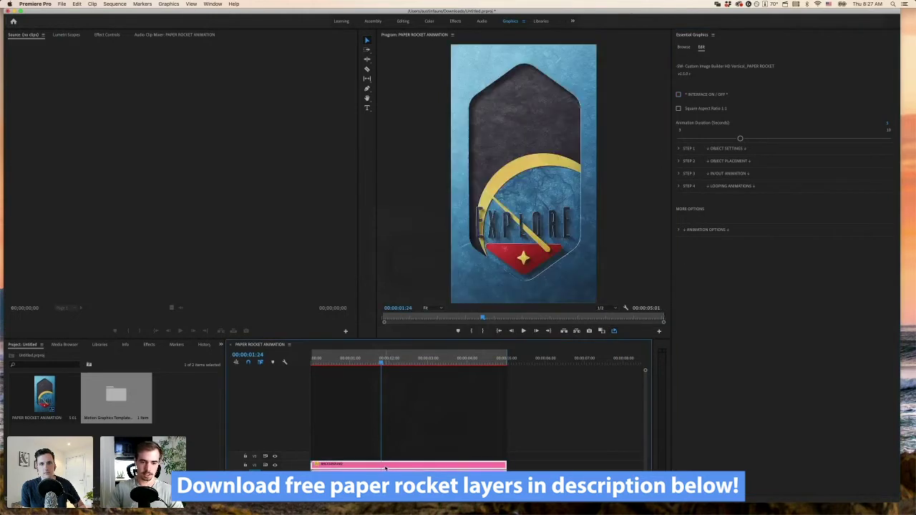
Step: On a duplicate of the BACKGROUND clip on the track above, set Image Select to 3 and rename the clip Fire 1
click(679, 149)
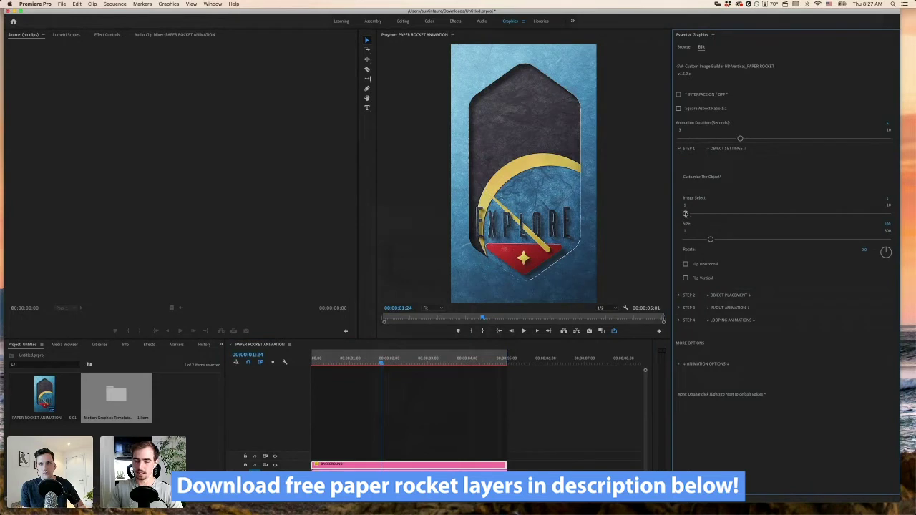
drag(686, 213, 737, 213)
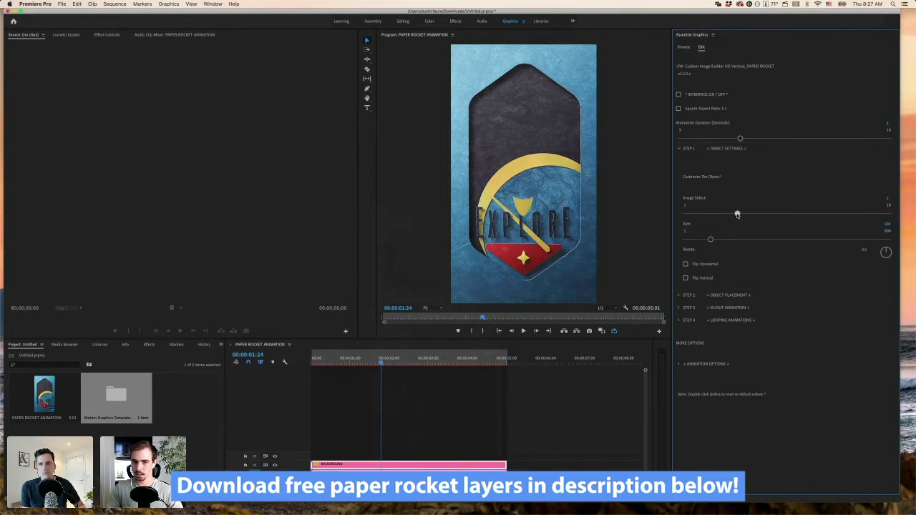
right_click(358, 469)
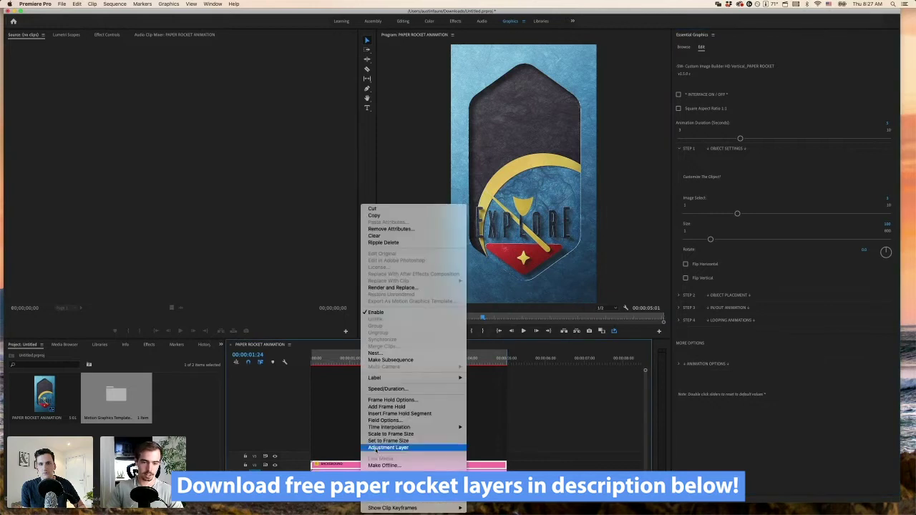
click(390, 466)
text(f)
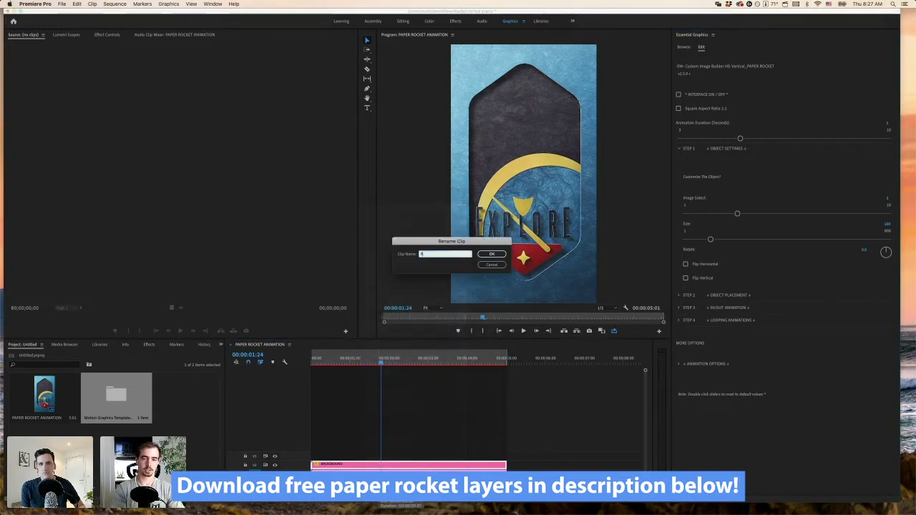
text(ini)
key(Return)
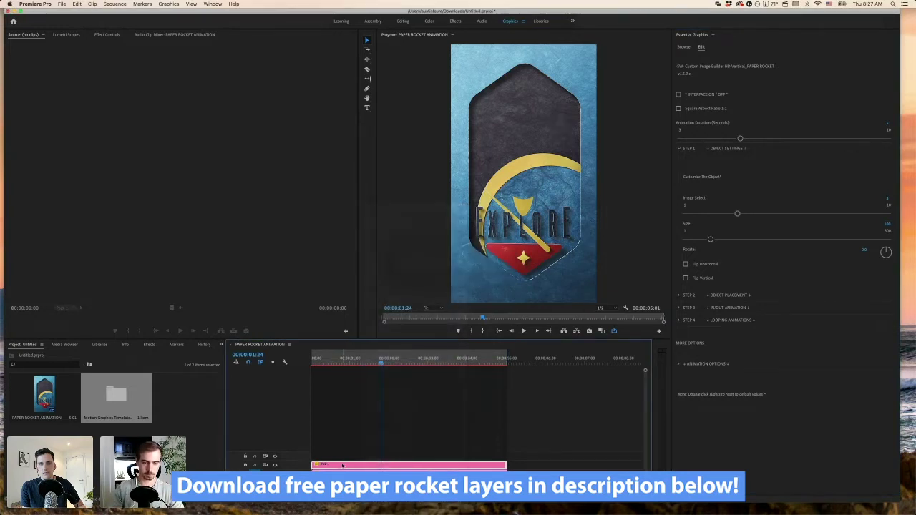
Step: On a duplicate of the Fire 1 clip on the track above, set Image Select to 2 and rename the clip Fire 2
drag(344, 458, 346, 458)
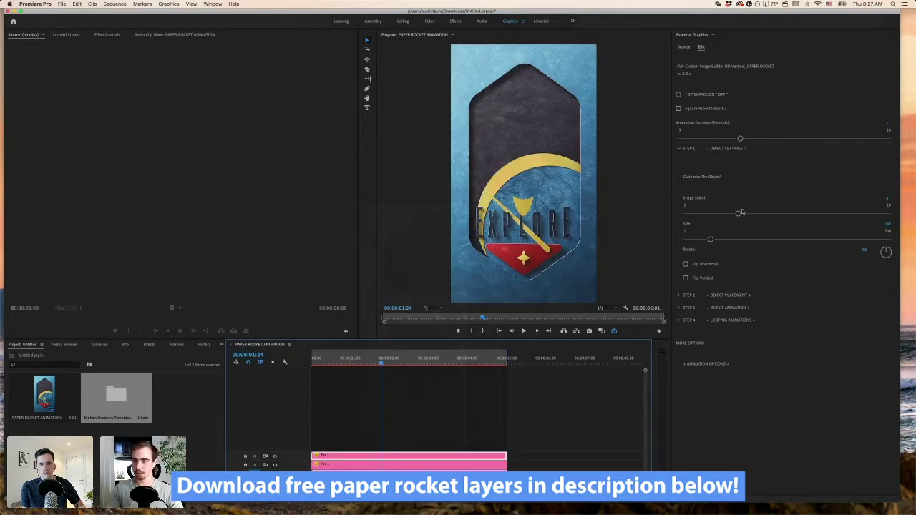
drag(738, 214, 718, 214)
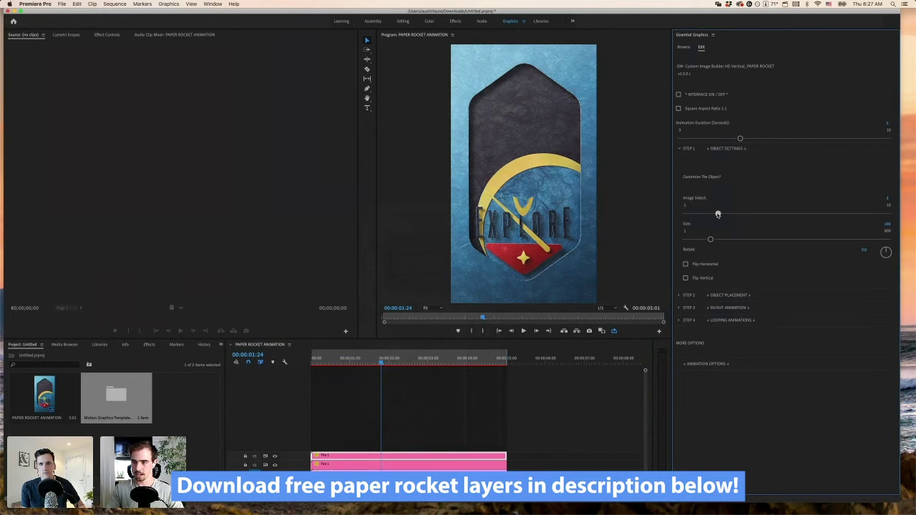
right_click(372, 456)
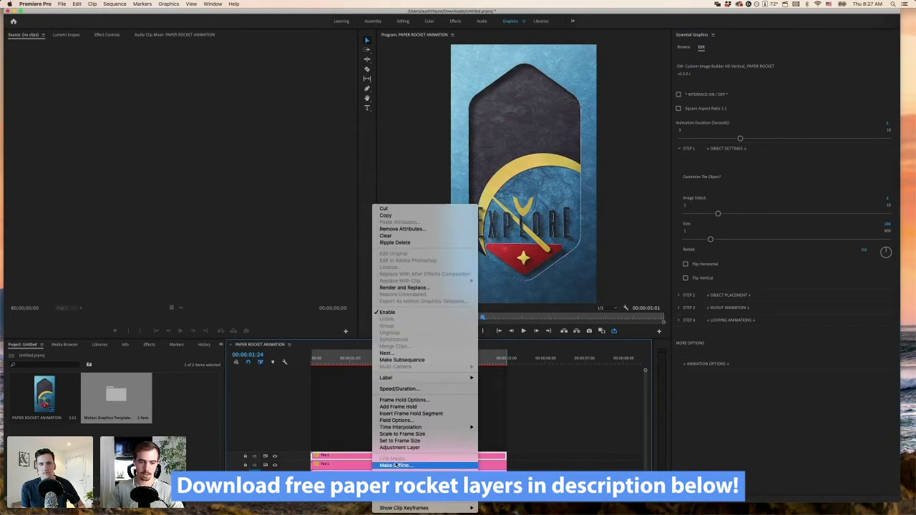
click(386, 352)
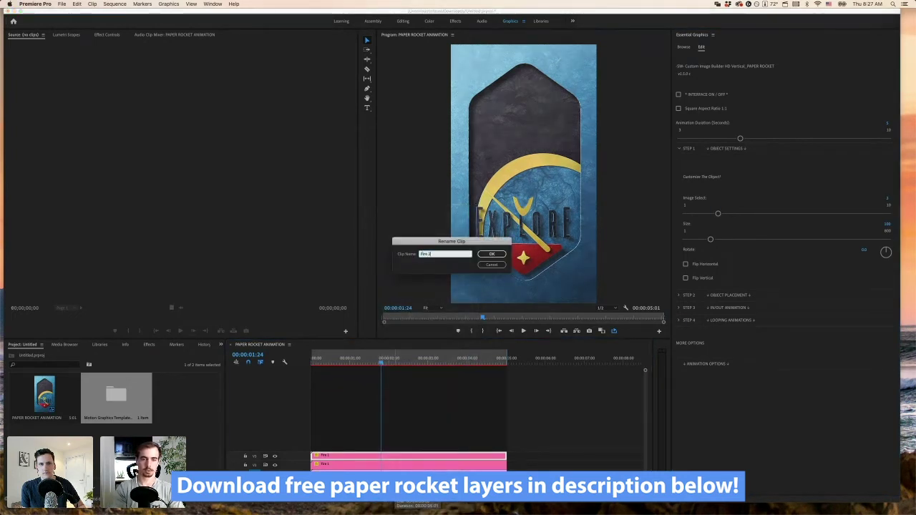
key(Escape)
Step: On a duplicate of the Fire 2 clip on the track above, set Image Select to 4 and rename the clip Rocket
drag(372, 458, 372, 448)
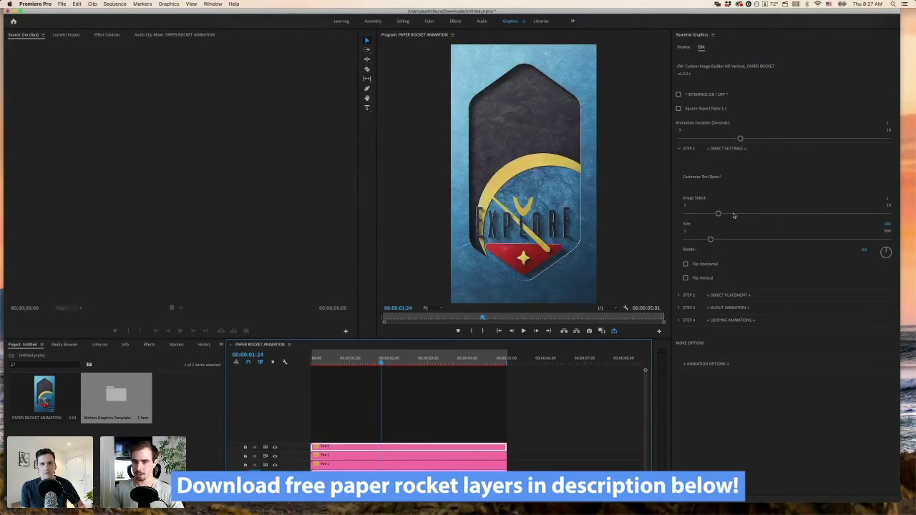
drag(718, 213, 745, 214)
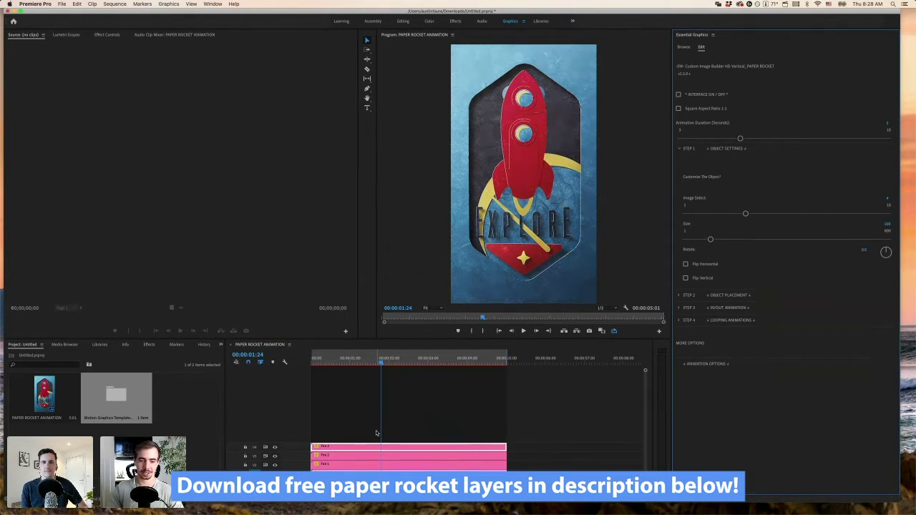
right_click(375, 430)
click(354, 433)
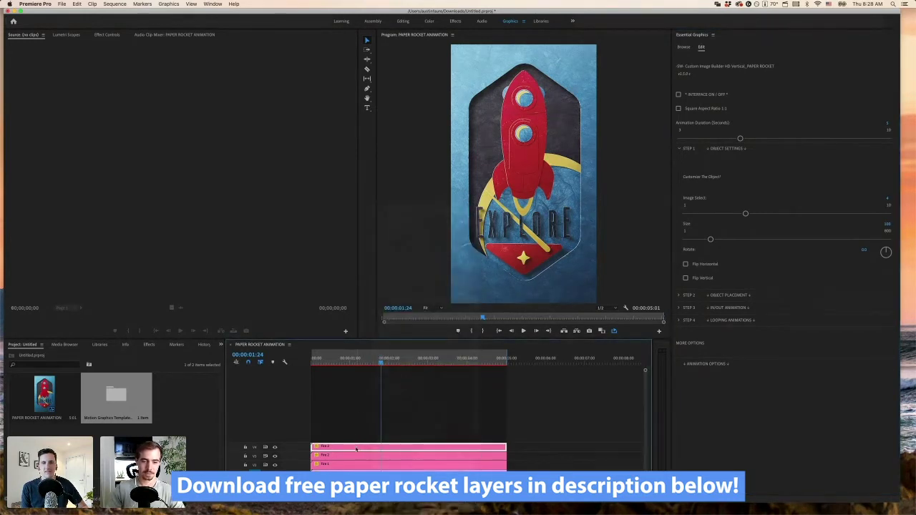
right_click(356, 449)
click(370, 352)
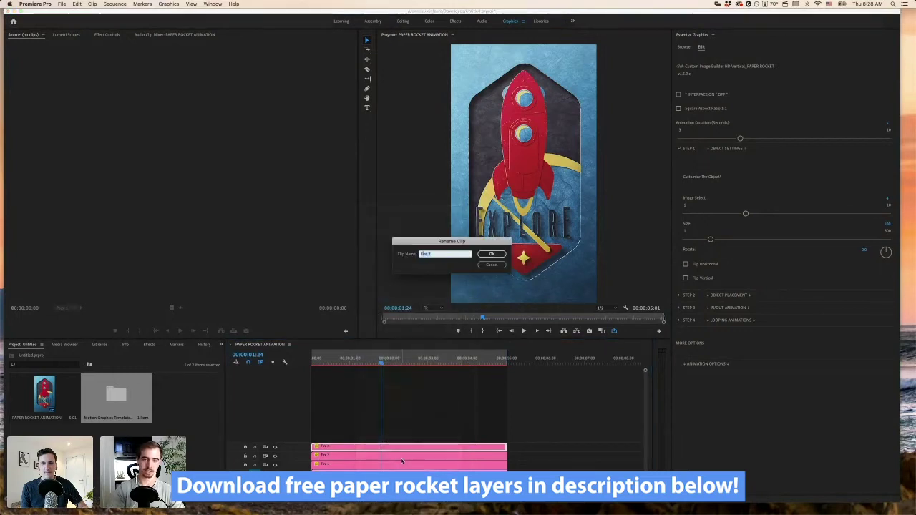
key(Escape)
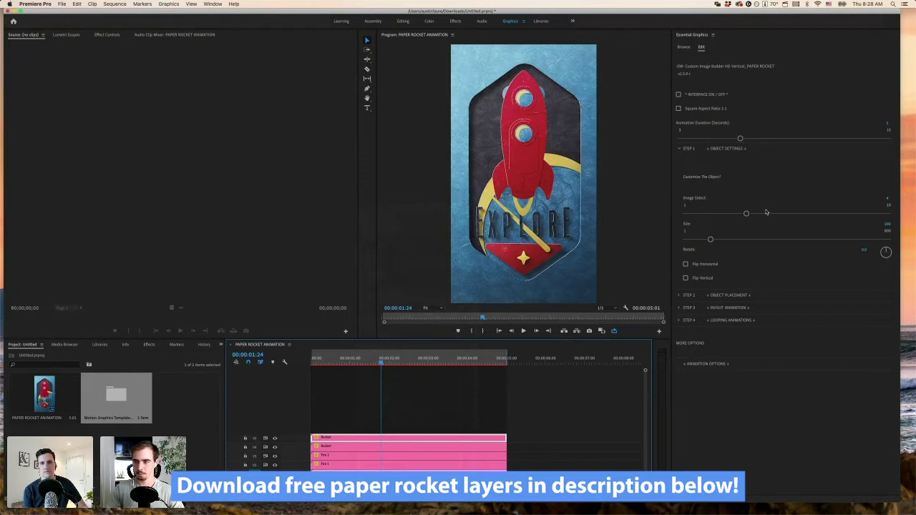
Step: On a duplicate of the Rocket clip on the track above, set Image Select to 5 and rename the clip Star 1
drag(746, 214, 770, 214)
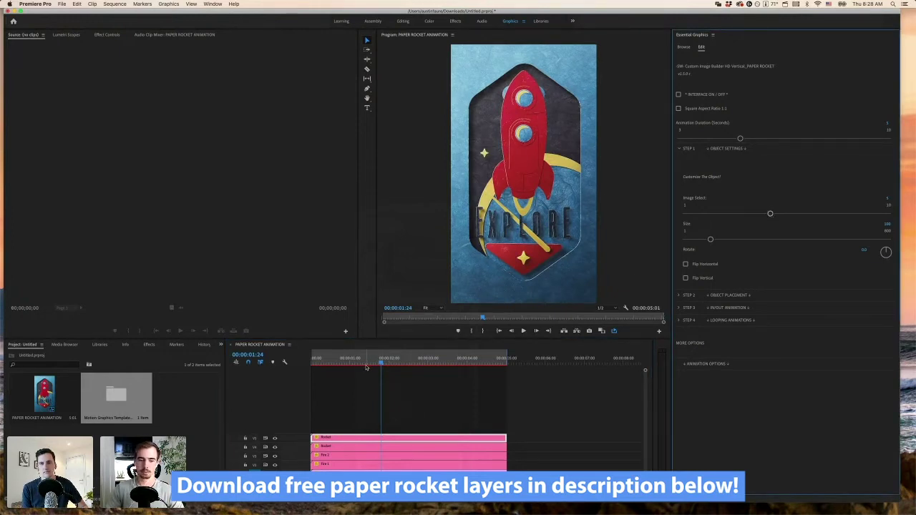
click(274, 438)
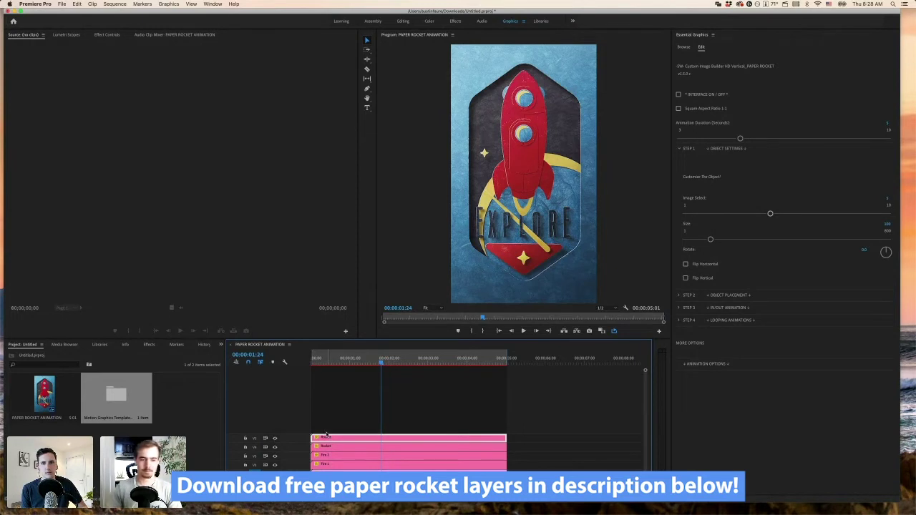
right_click(330, 437)
click(354, 473)
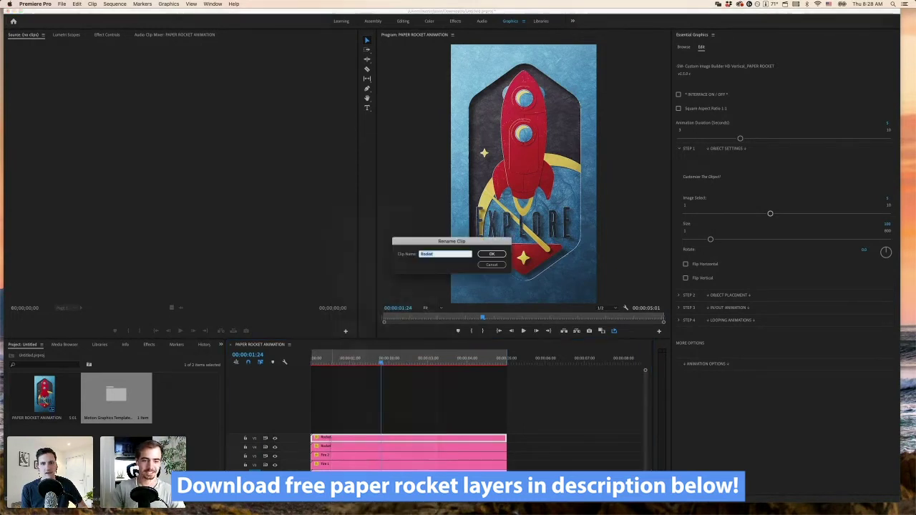
text(Stars)
key(Return)
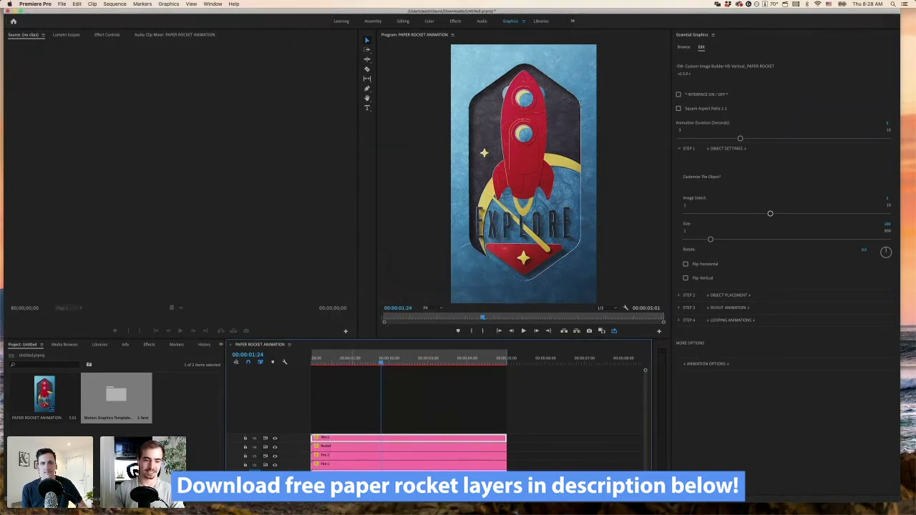
Step: Duplicate the Star 1 clip to the track above, set the copy's Image Select to 6 and rename it Star 2
drag(334, 442, 343, 428)
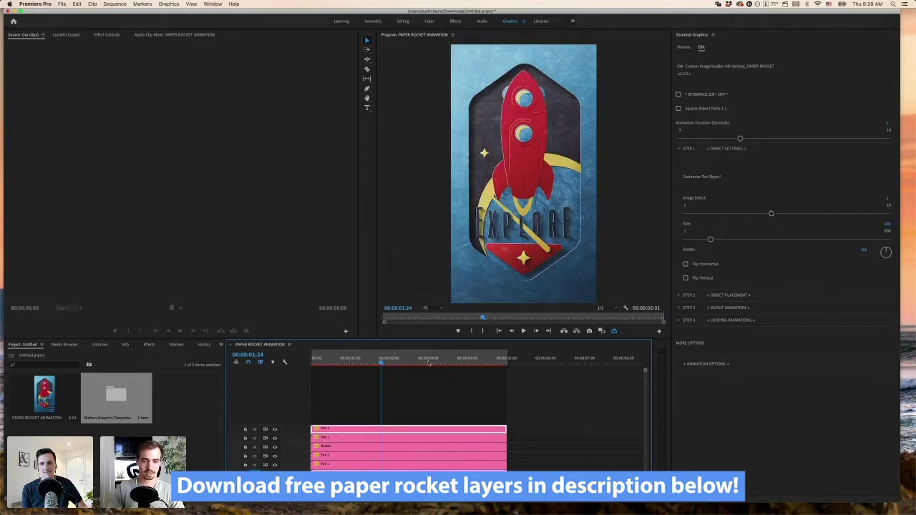
drag(771, 214, 792, 213)
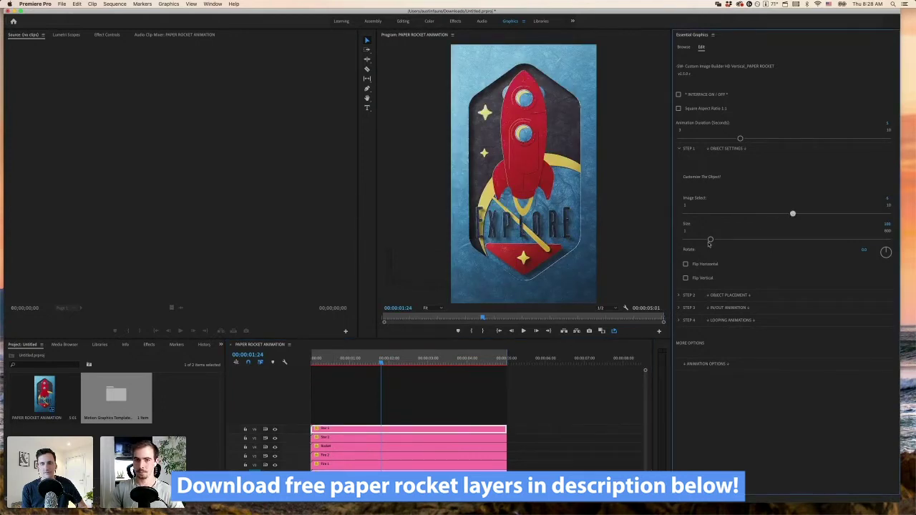
right_click(377, 429)
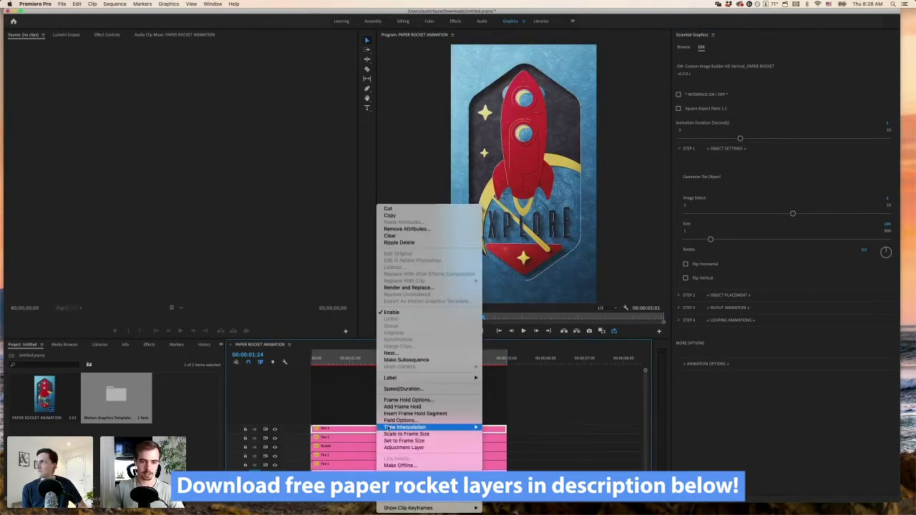
click(400, 472)
text(Star 2)
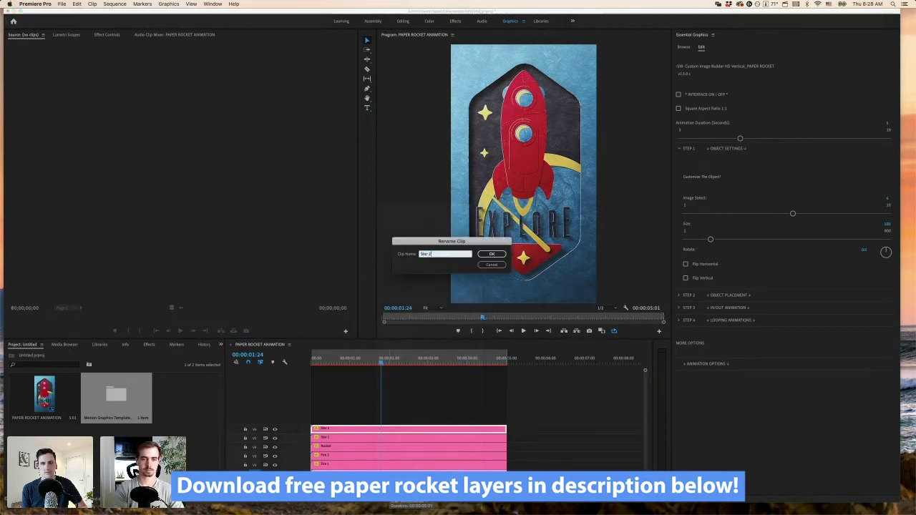
key(Return)
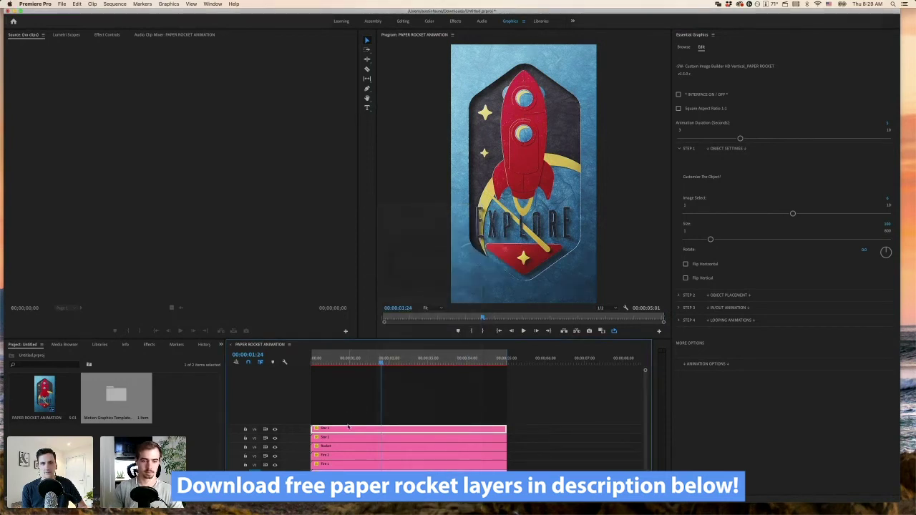
Step: Duplicate the Star 2 clip to the track above, set the copy's Image Select to 7 and rename it Star 3
drag(350, 429, 350, 420)
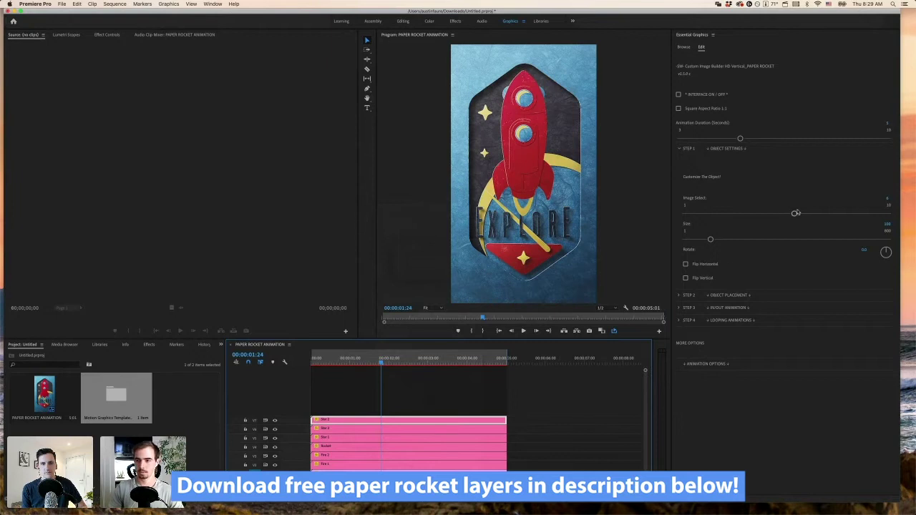
drag(794, 214, 820, 214)
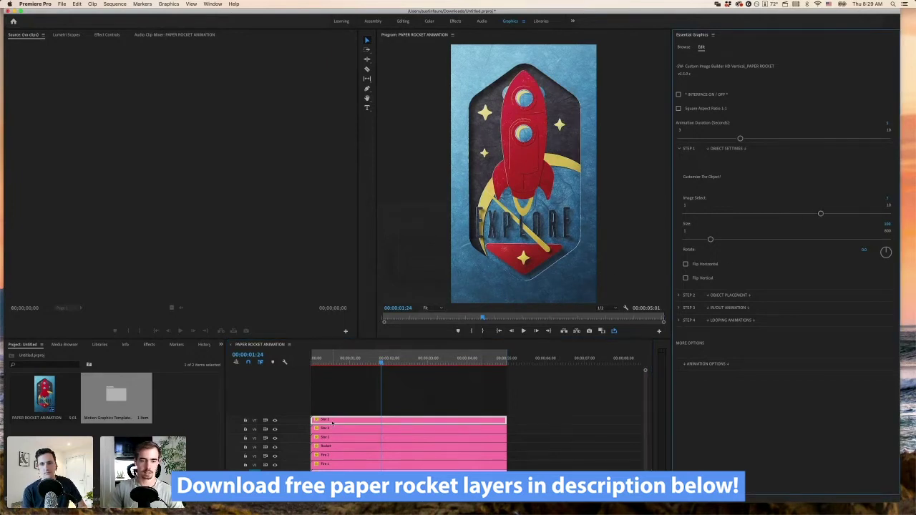
right_click(334, 451)
click(354, 473)
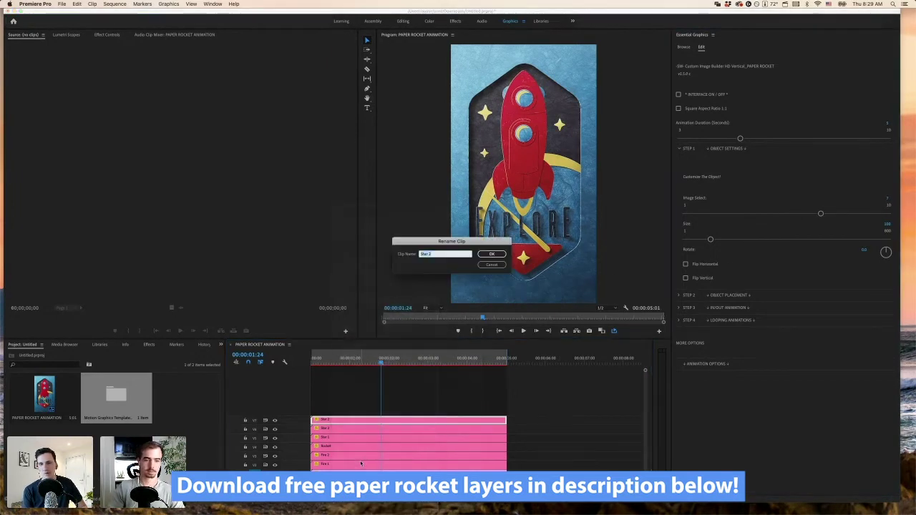
text(Star 3)
key(Return)
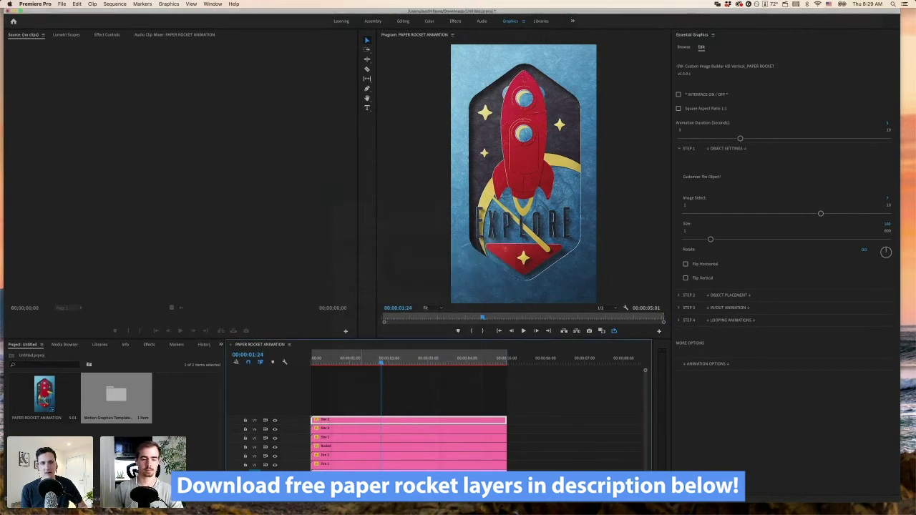
Step: Select the Rocket clip and move the playhead back to 00:00:01:06
click(376, 408)
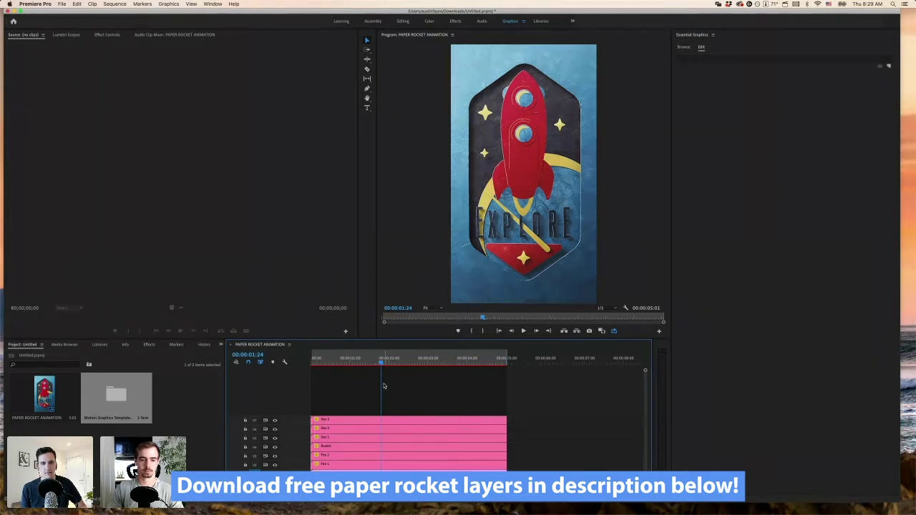
drag(382, 364, 379, 367)
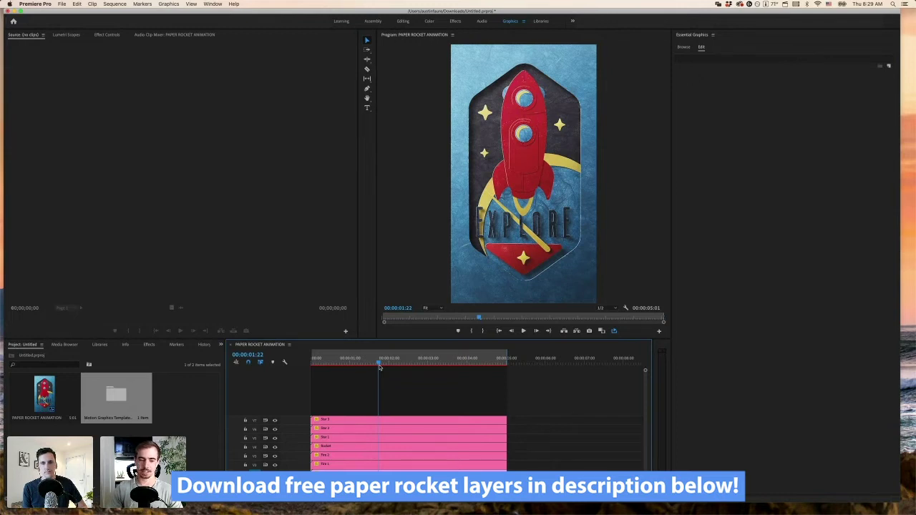
click(352, 447)
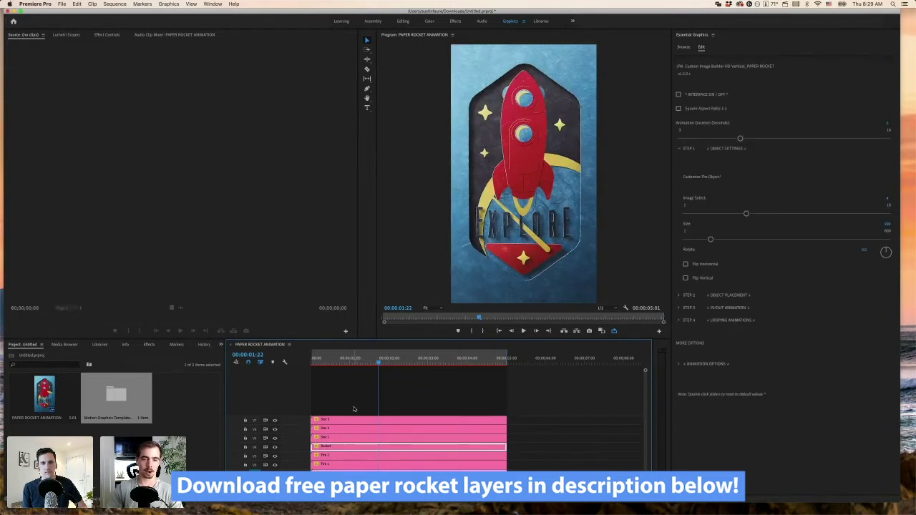
drag(373, 362, 369, 362)
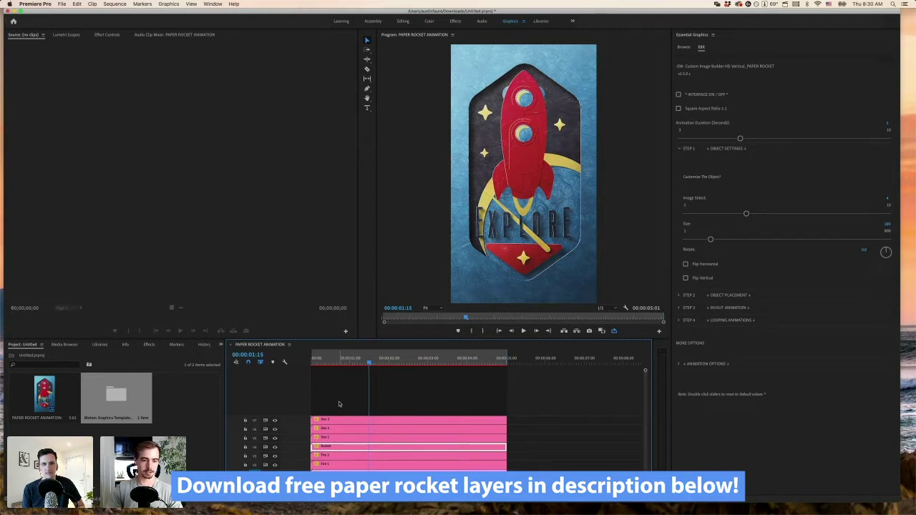
drag(367, 363, 357, 362)
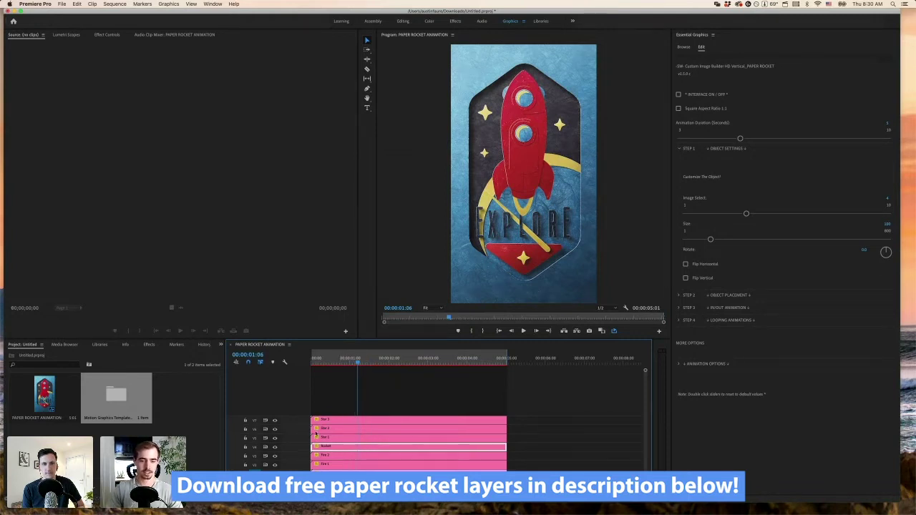
Step: Hide every video track except the Rocket track and turn on the Rocket clip's on-screen interface overlay
click(275, 465)
click(274, 429)
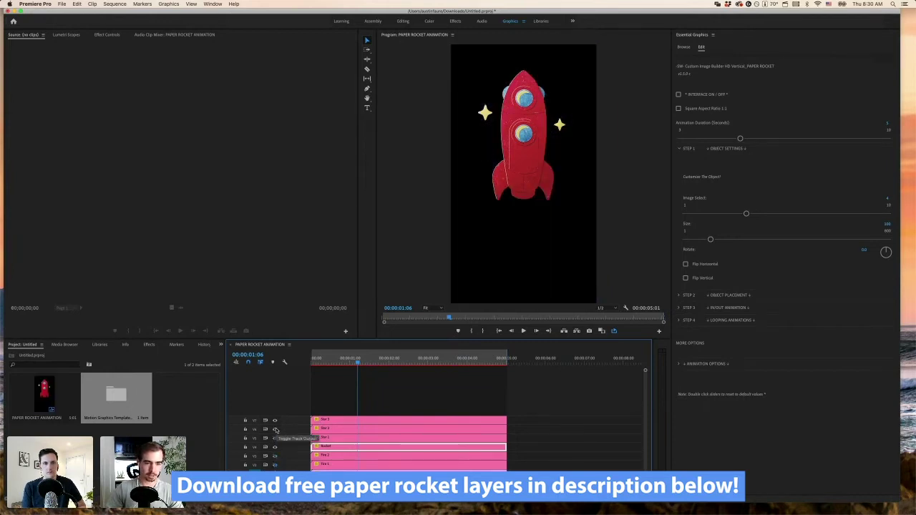
click(274, 437)
click(275, 420)
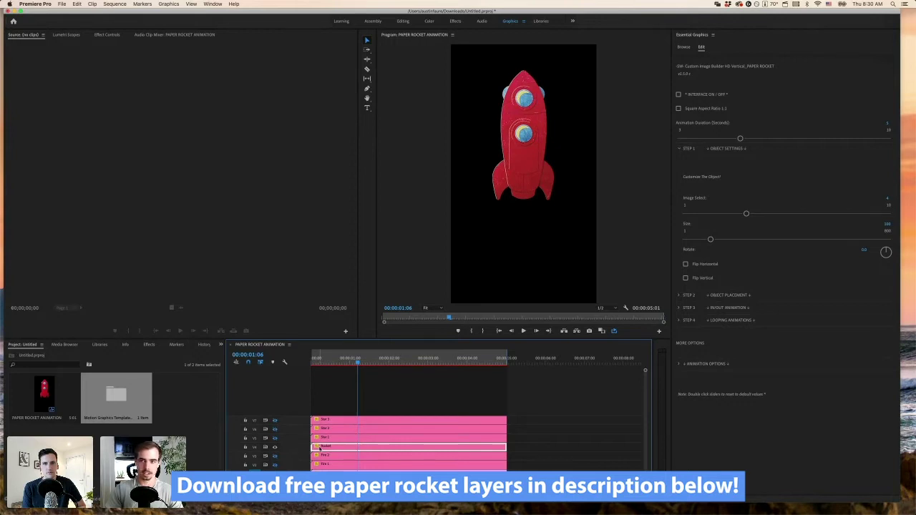
click(678, 95)
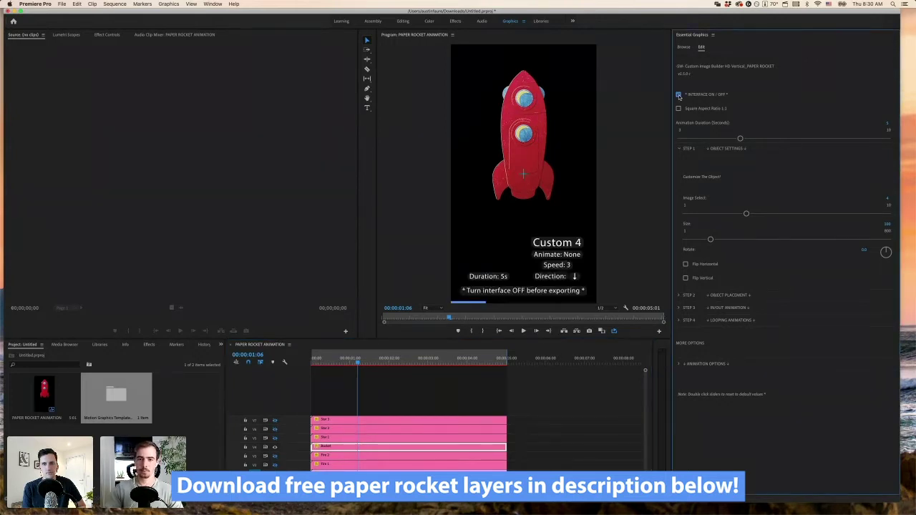
Step: Try enlarging the rocket and tilting it slightly in the object settings, and reset its size to 100 and its rotation to 0
click(679, 149)
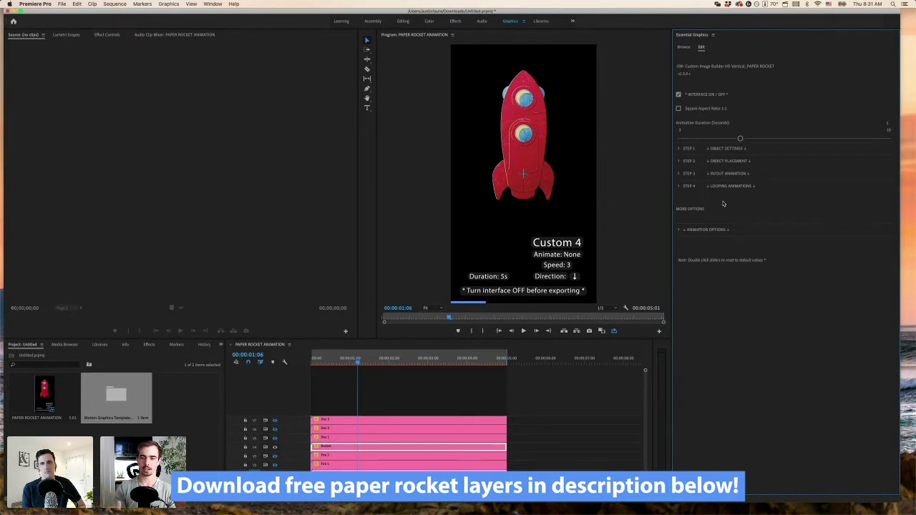
click(679, 148)
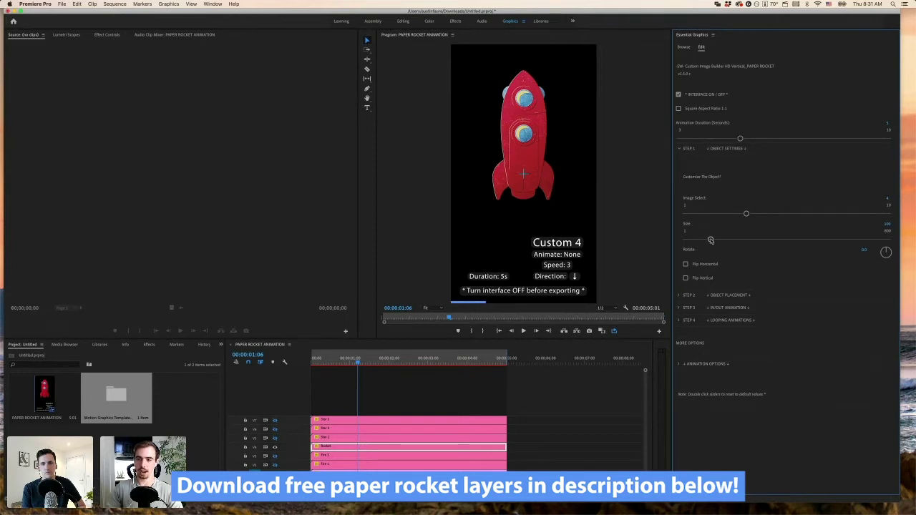
drag(710, 240, 716, 240)
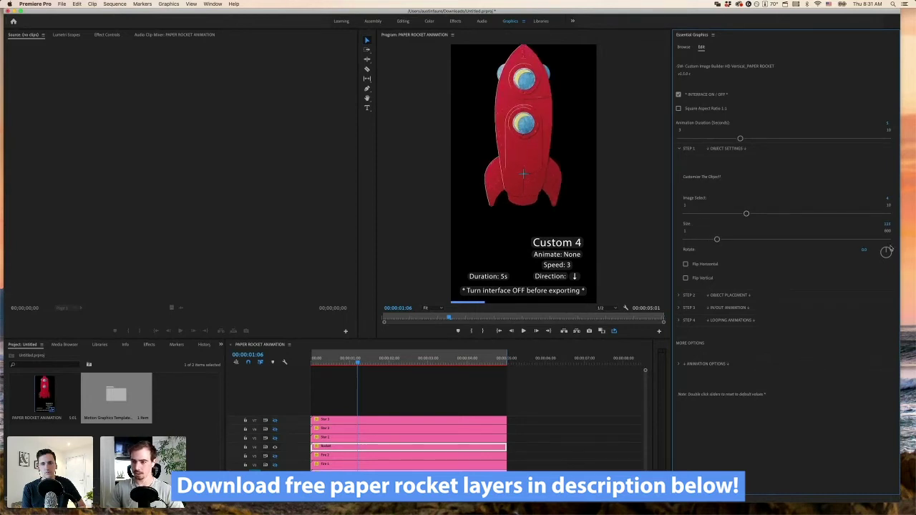
drag(889, 248, 845, 257)
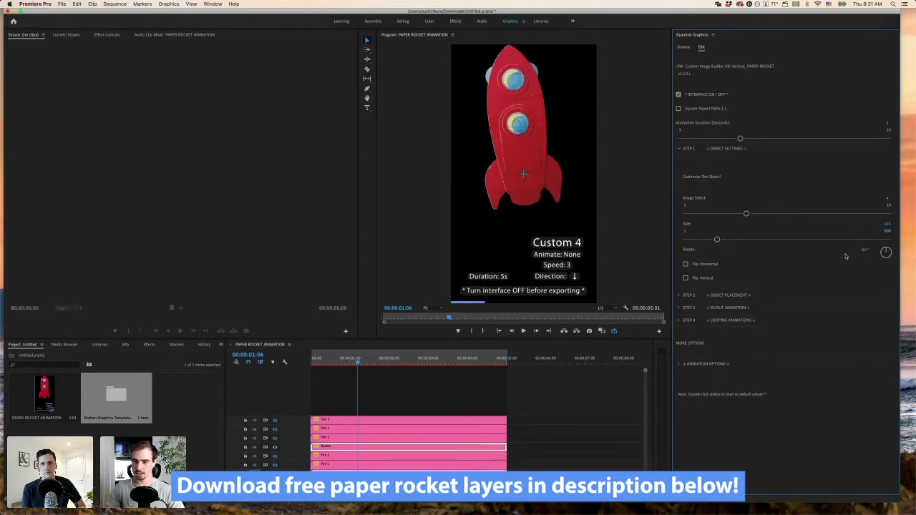
double_click(716, 240)
Step: Flip the rocket artwork horizontally
click(685, 264)
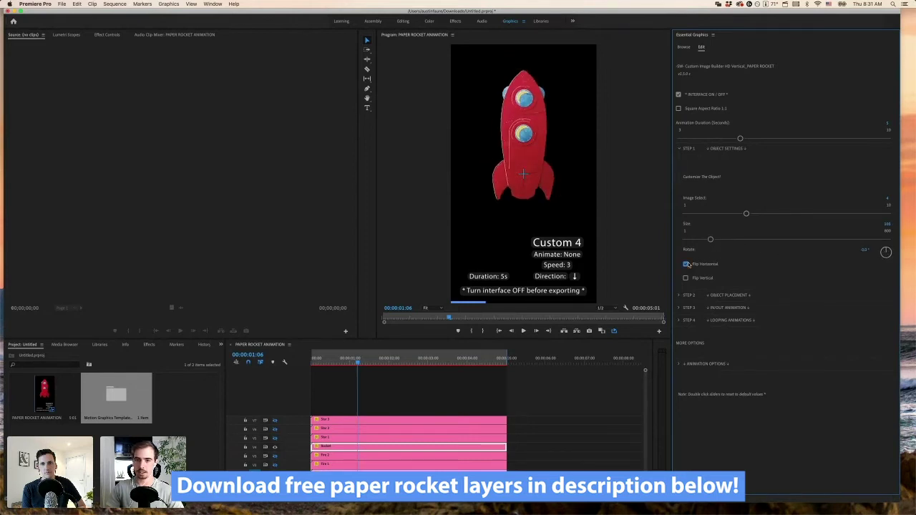
Step: Turn off the rocket's horizontal flip, and try flipping it vertically before restoring its upright orientation
click(685, 264)
click(685, 279)
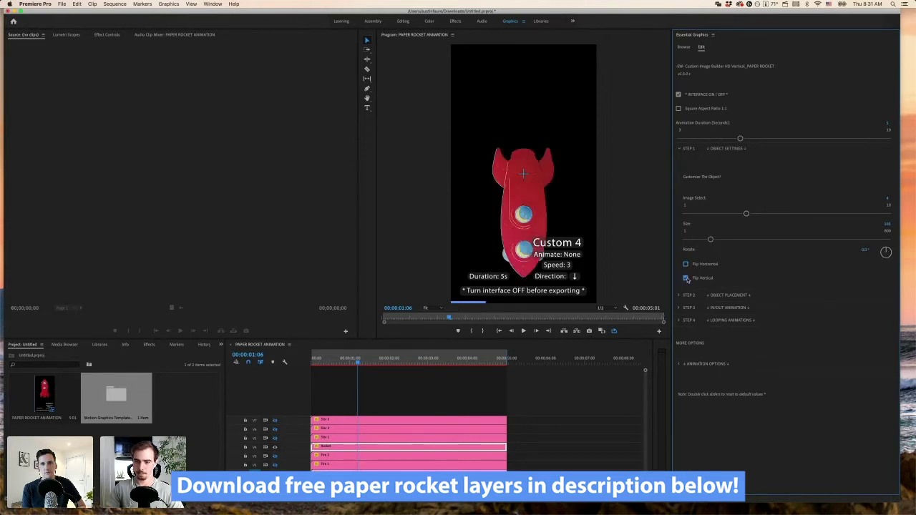
click(686, 278)
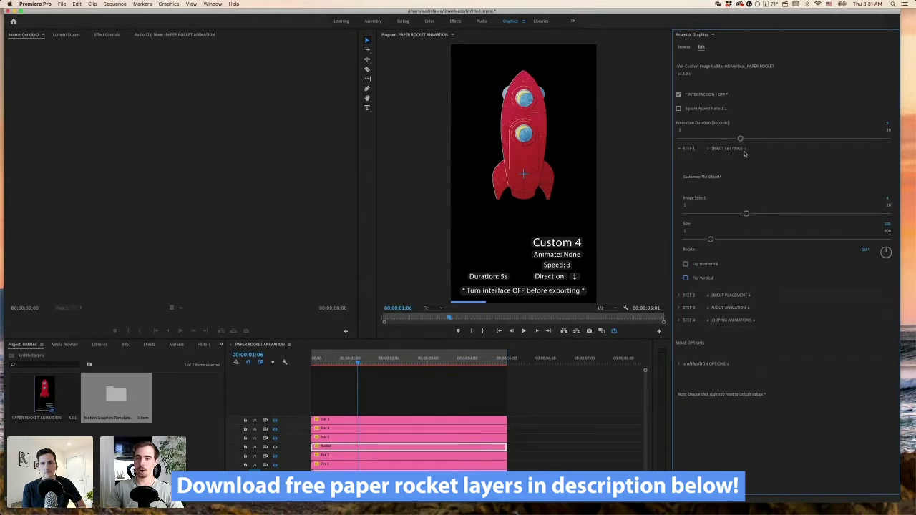
Step: Close the object settings and review the Rocket clip's object placement options
click(679, 149)
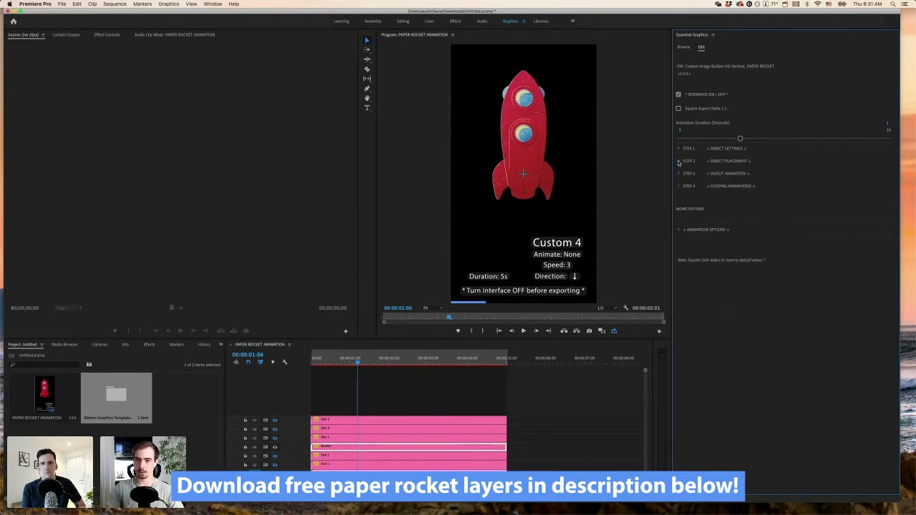
click(678, 161)
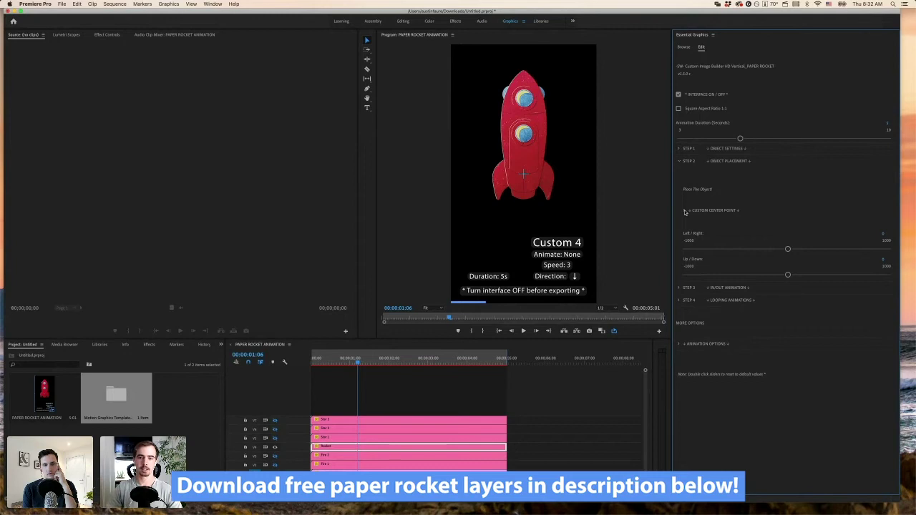
click(680, 162)
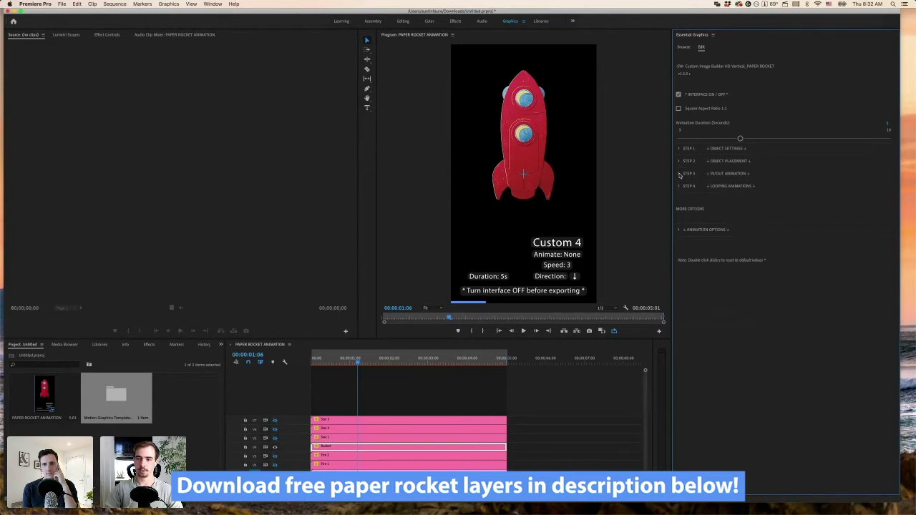
Step: Set the Rocket clip's in/out animation to Position (1) with its animation direction pointing up at 1x0.0°
click(680, 174)
scroll(759, 189, down, 1)
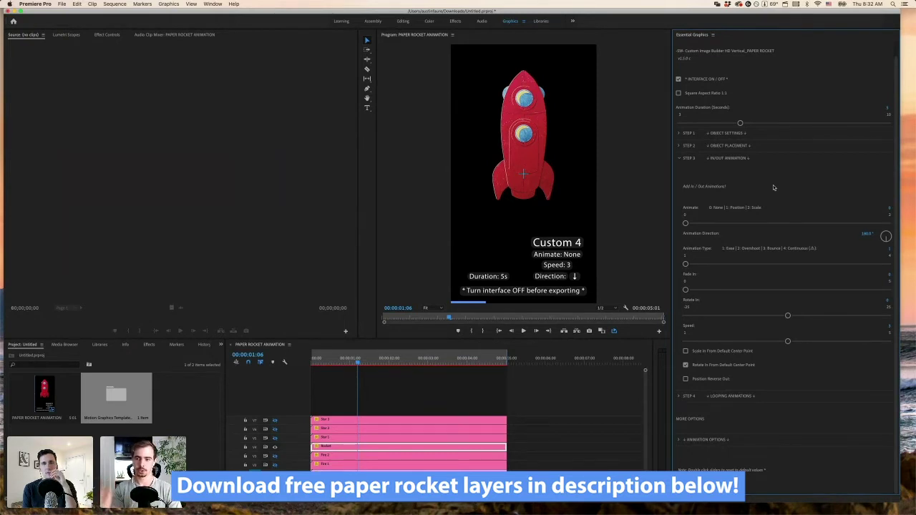
drag(883, 237, 885, 222)
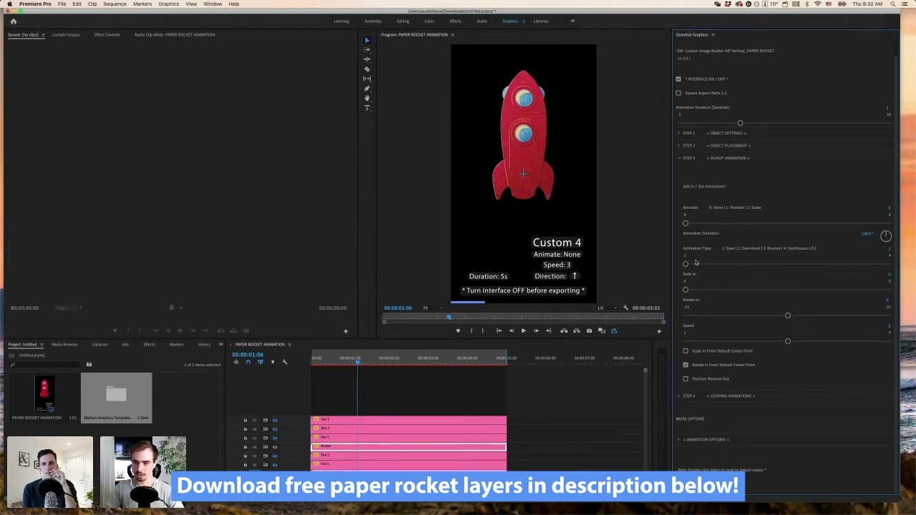
drag(386, 355, 309, 360)
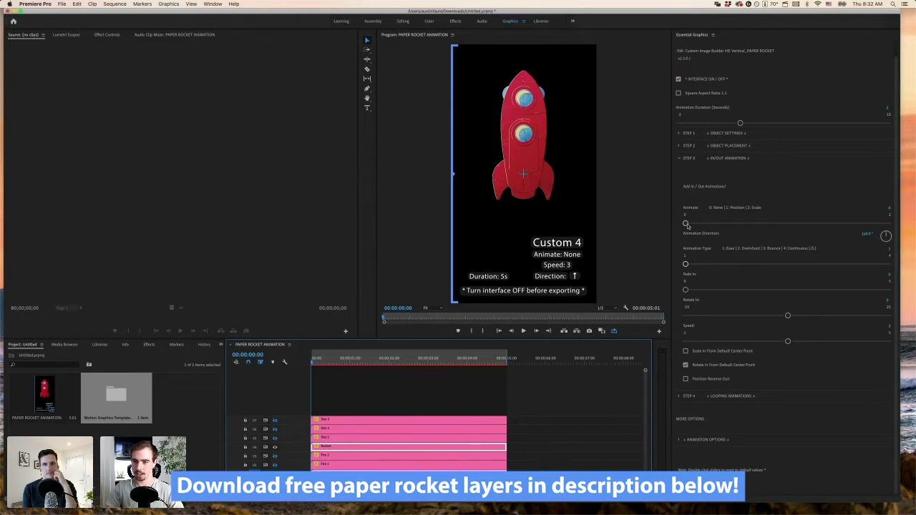
drag(685, 223, 792, 223)
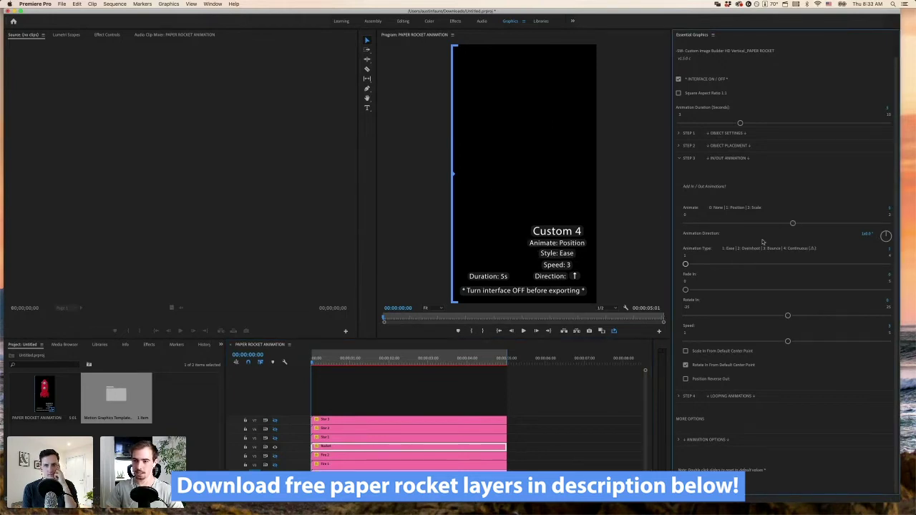
Step: Play and scrub through the sequence to examine how the rocket enters and leaves with the Ease position animation
click(356, 374)
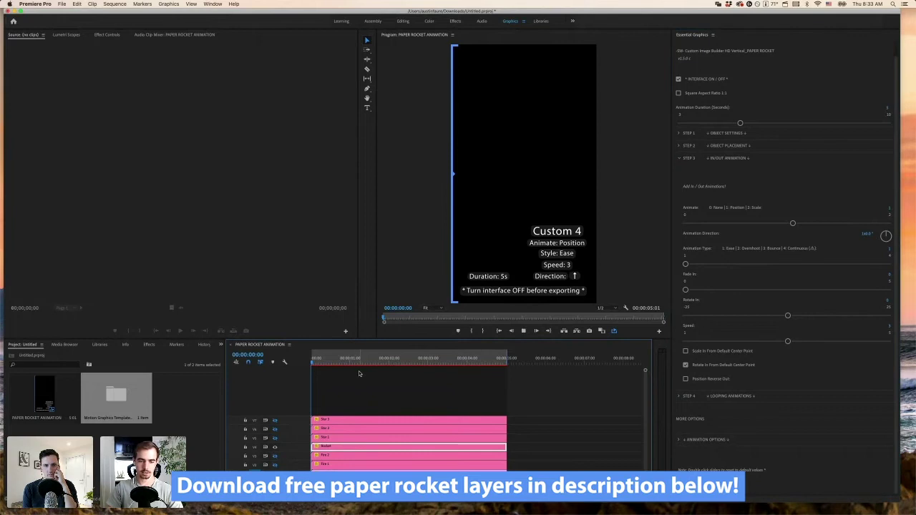
key(space)
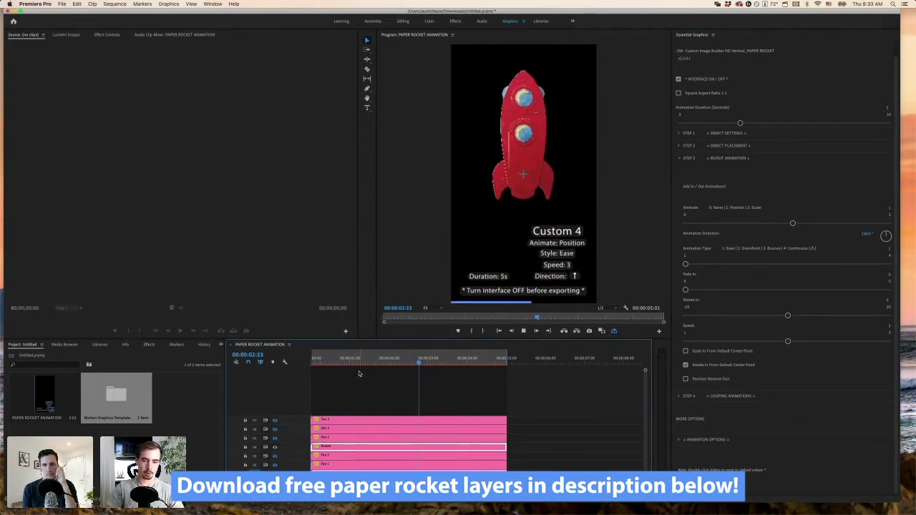
key(space)
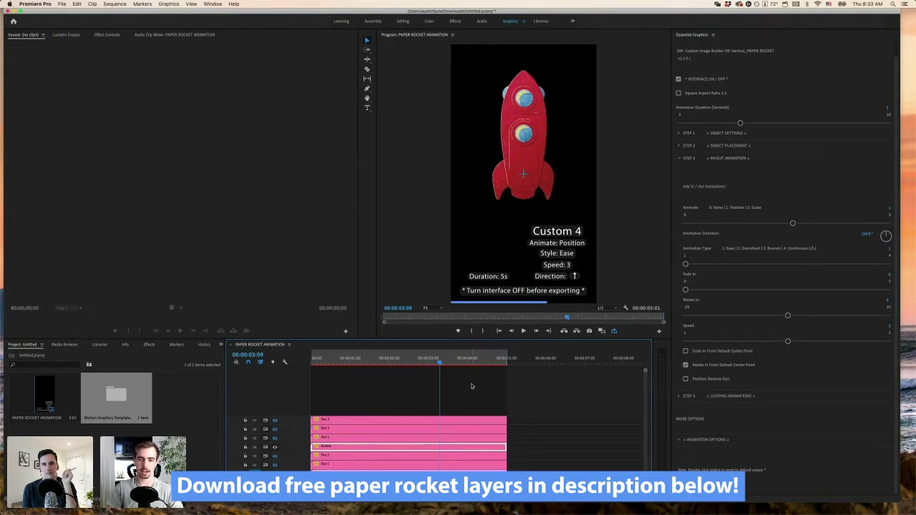
key(space)
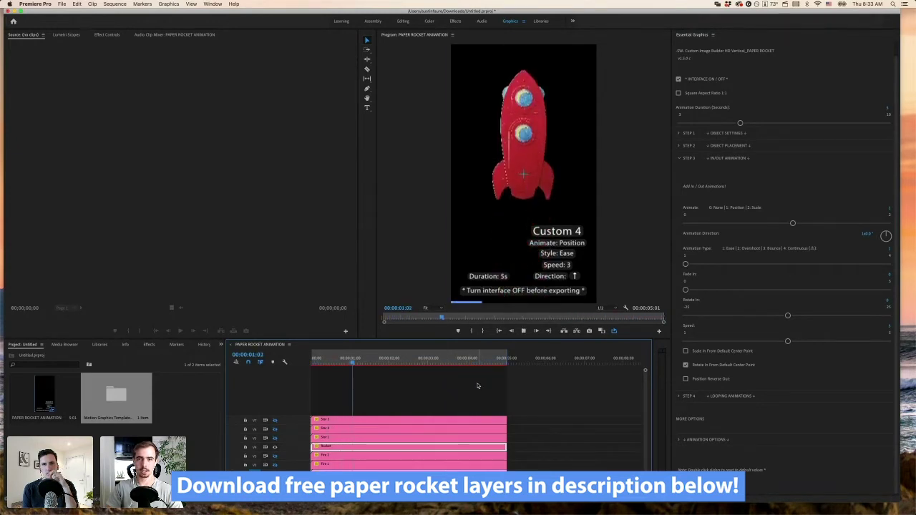
key(space)
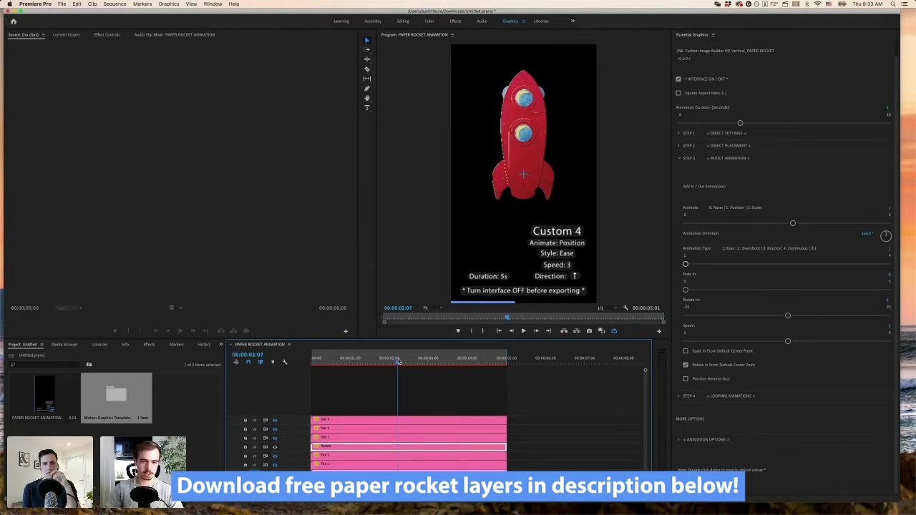
drag(462, 317, 485, 317)
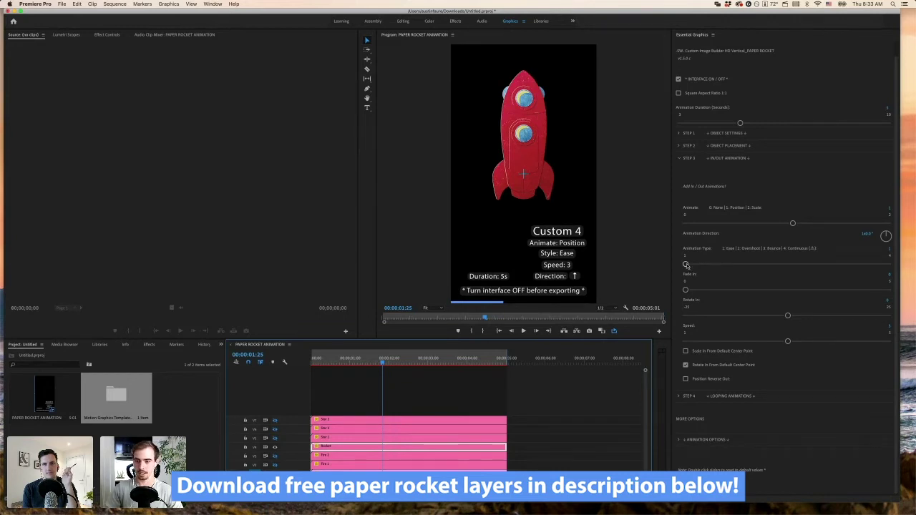
Step: Try the Overshoot (2) animation type on the rocket's position animation and preview it from the start
drag(685, 264, 746, 264)
click(358, 383)
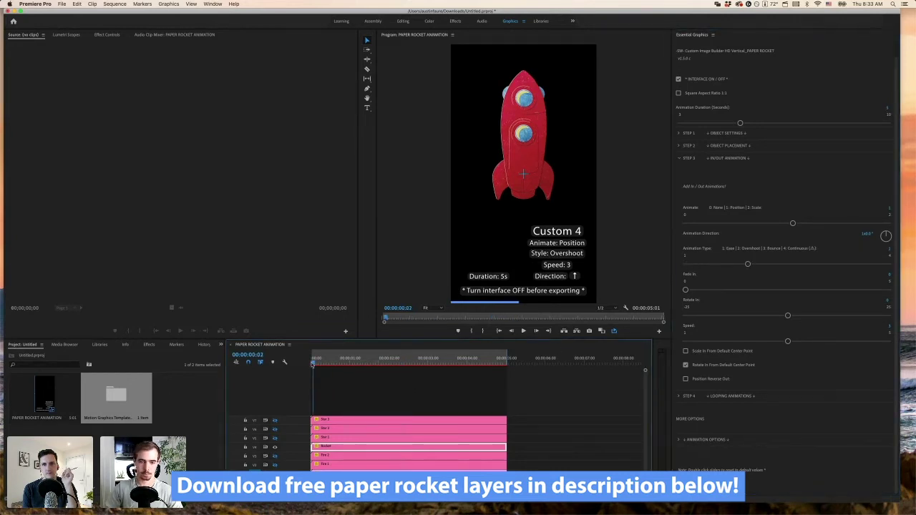
key(Home)
key(space)
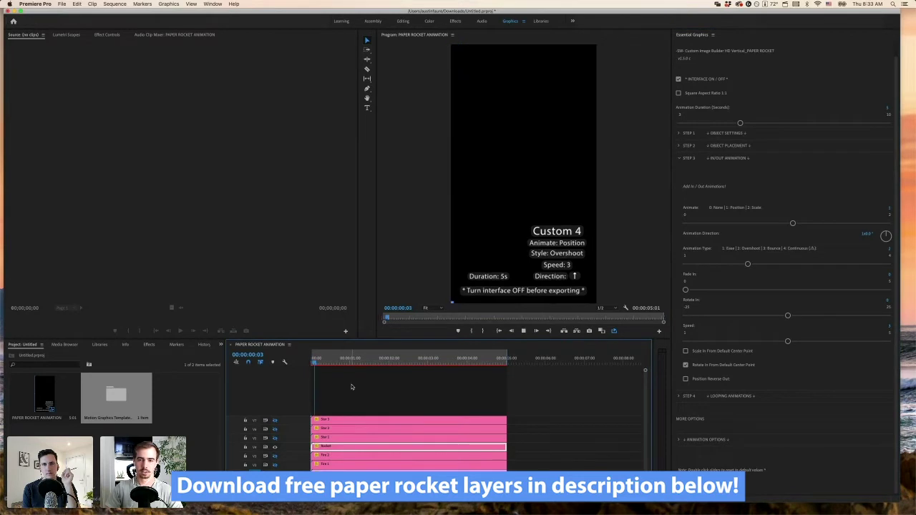
key(space)
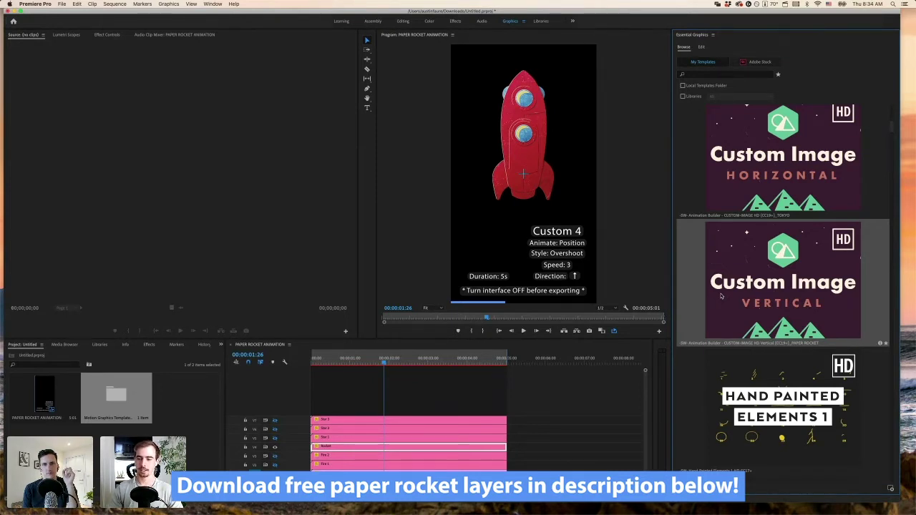
Step: Return to the Rocket clip's settings, try the Bounce (3) type on its position animation, and preview the motion from the start
click(701, 47)
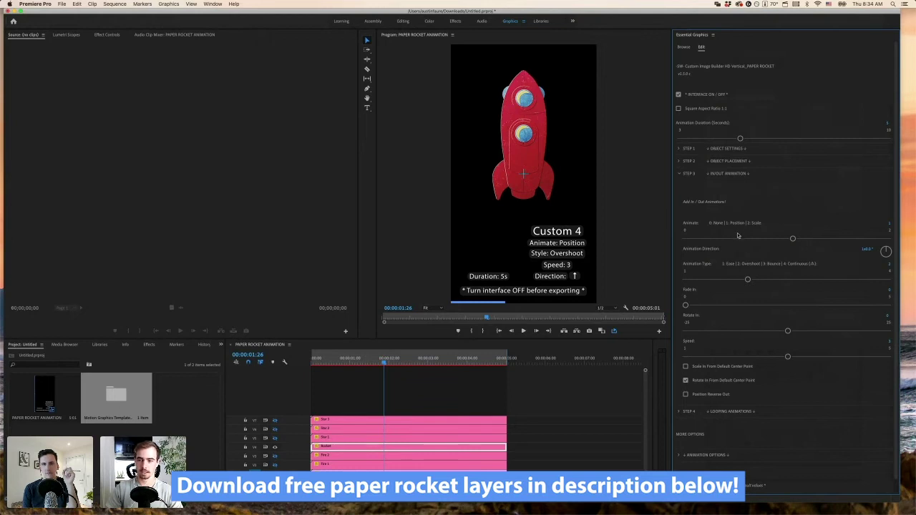
drag(392, 363, 365, 362)
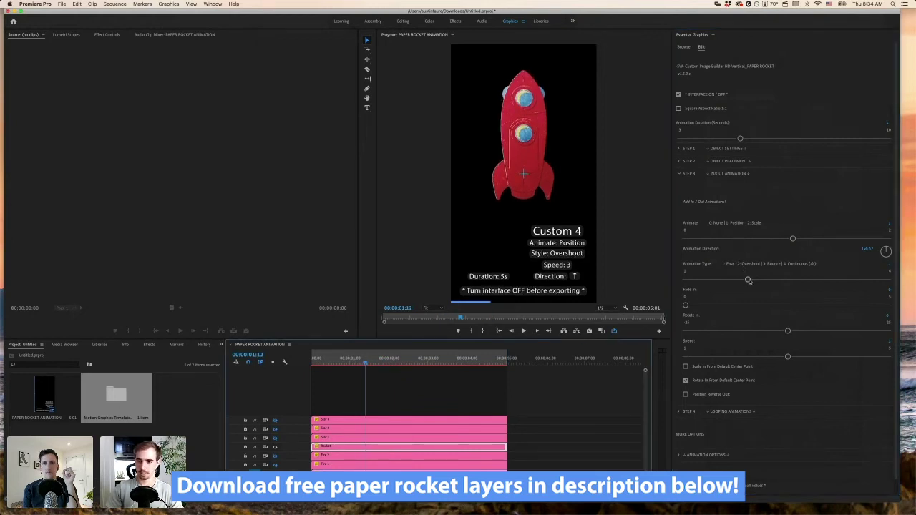
drag(747, 279, 802, 280)
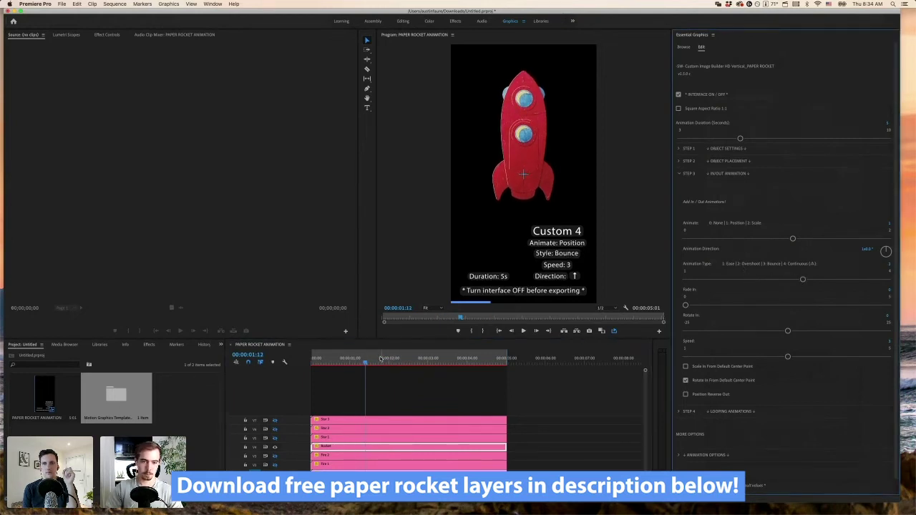
key(Home)
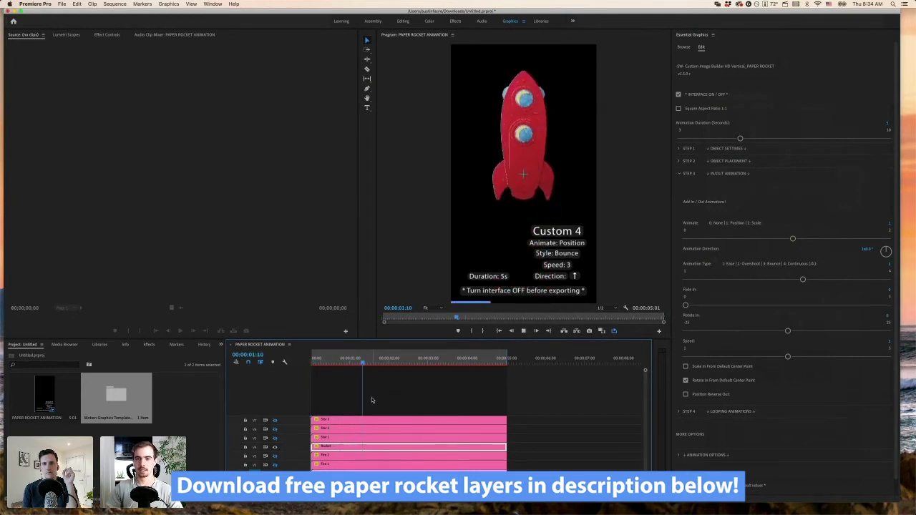
key(space)
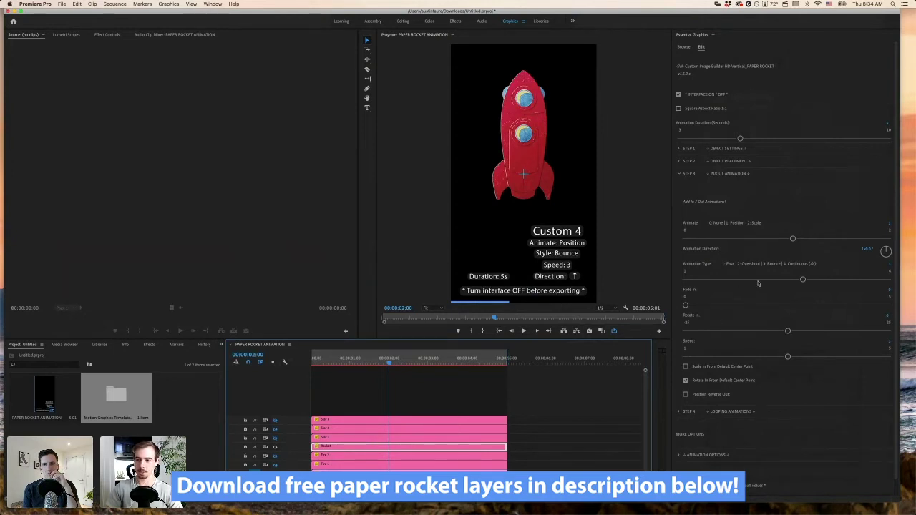
Step: Try the Continuous (4) animation type on the rocket's position animation and play the sequence from the start
click(803, 279)
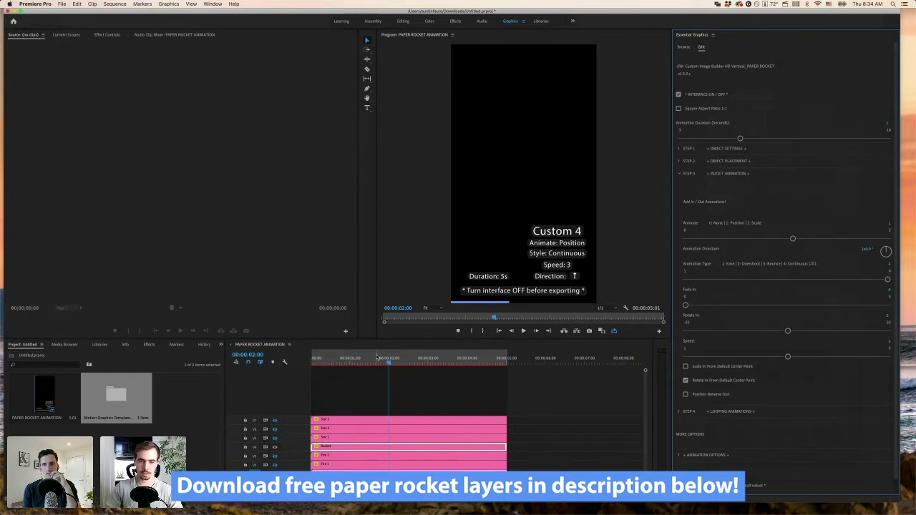
click(356, 381)
key(Home)
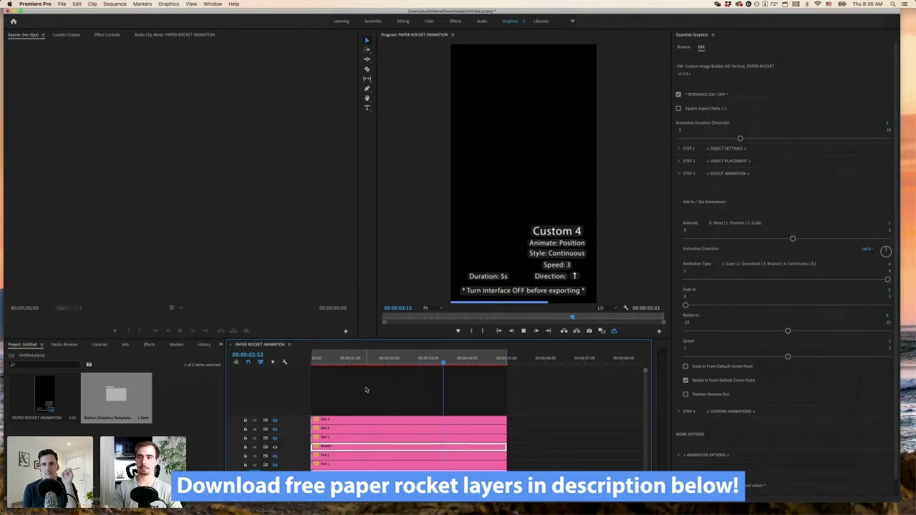
key(space)
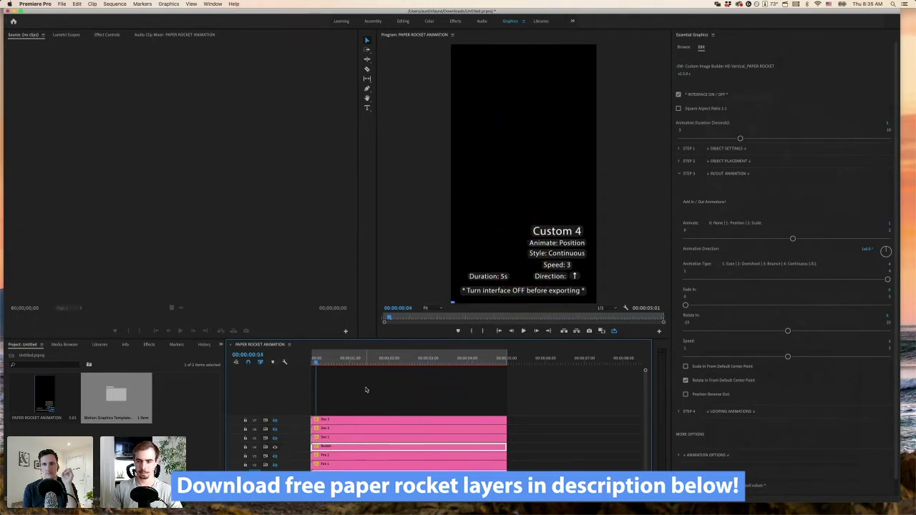
Step: Change the rocket's in/out animation to Scale (2) with the Ease (1) type and preview it from the start
drag(887, 279, 685, 280)
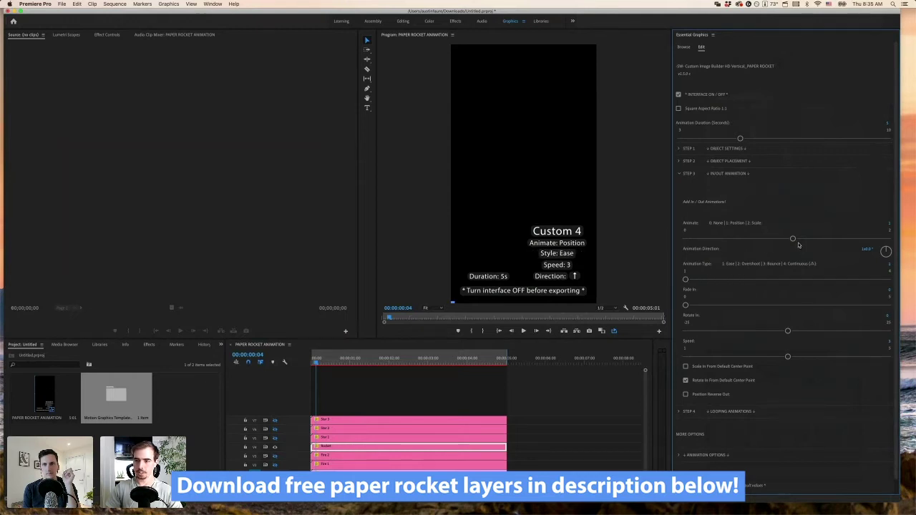
drag(792, 239, 887, 239)
click(358, 385)
key(Home)
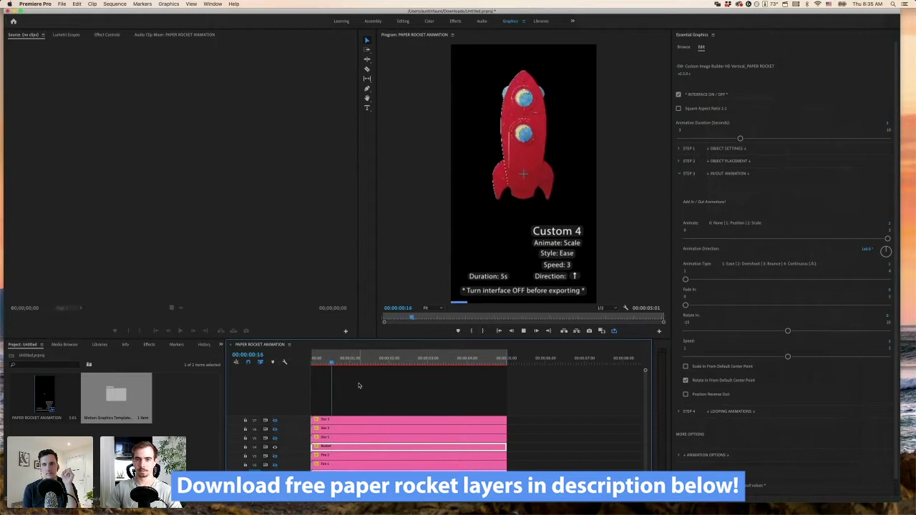
key(space)
Step: Try the Overshoot (2) type on the rocket's scale animation and play it back from the start
drag(685, 279, 741, 279)
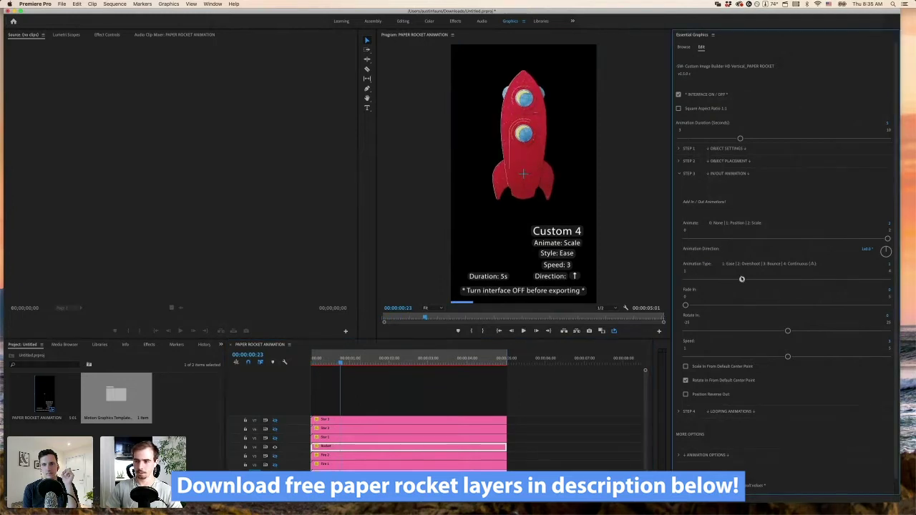
key(Home)
key(space)
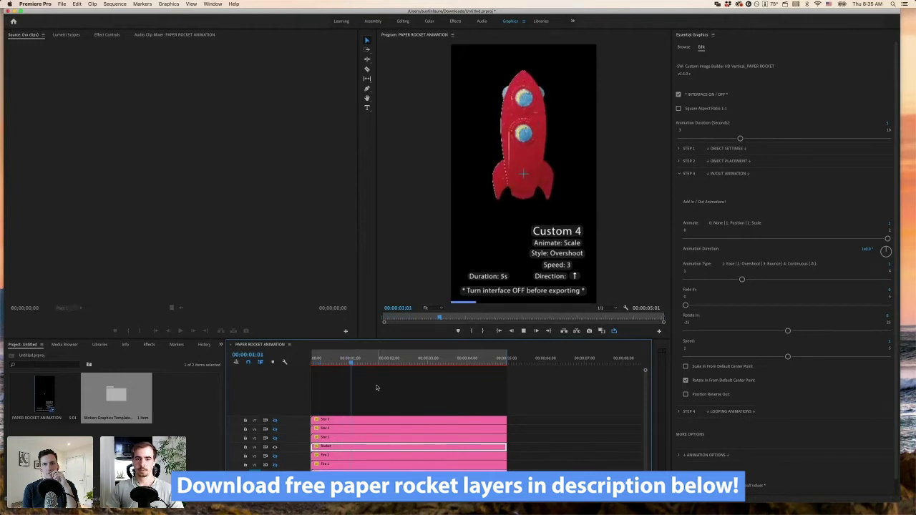
key(space)
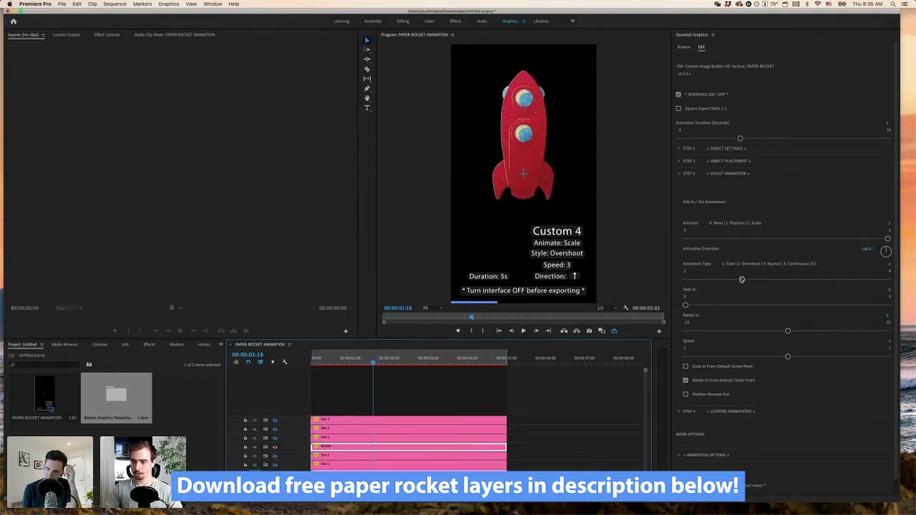
Step: Set the rocket's scale animation type to Bounce (3), preview it from the start, and scrub back to 00:00:00:15
drag(742, 279, 823, 280)
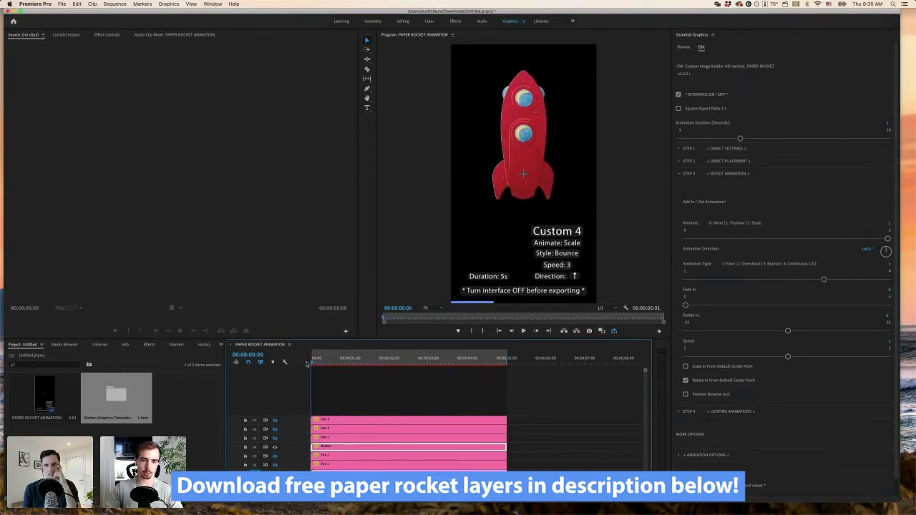
click(381, 392)
key(Home)
key(space)
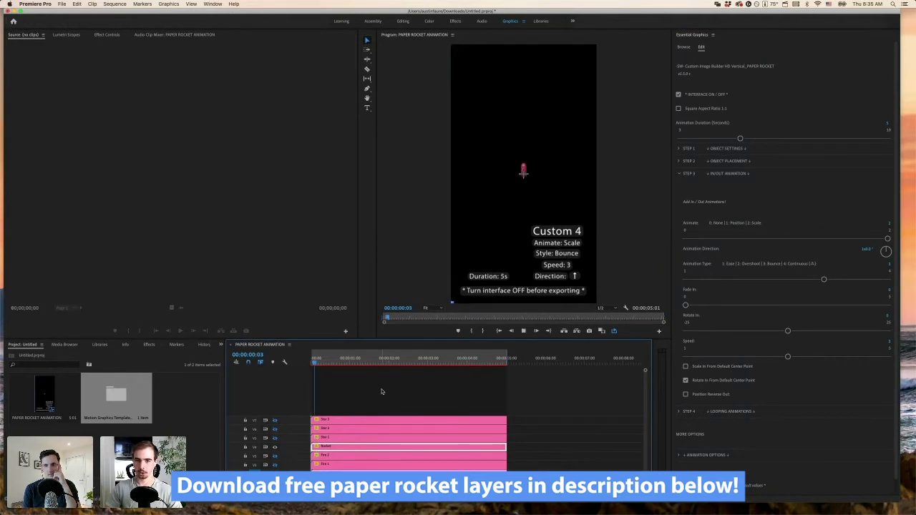
key(space)
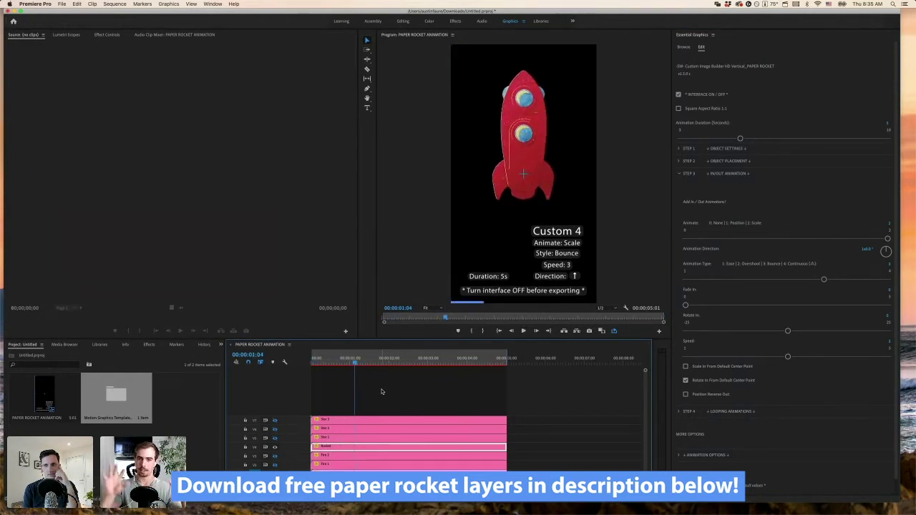
drag(357, 362, 329, 361)
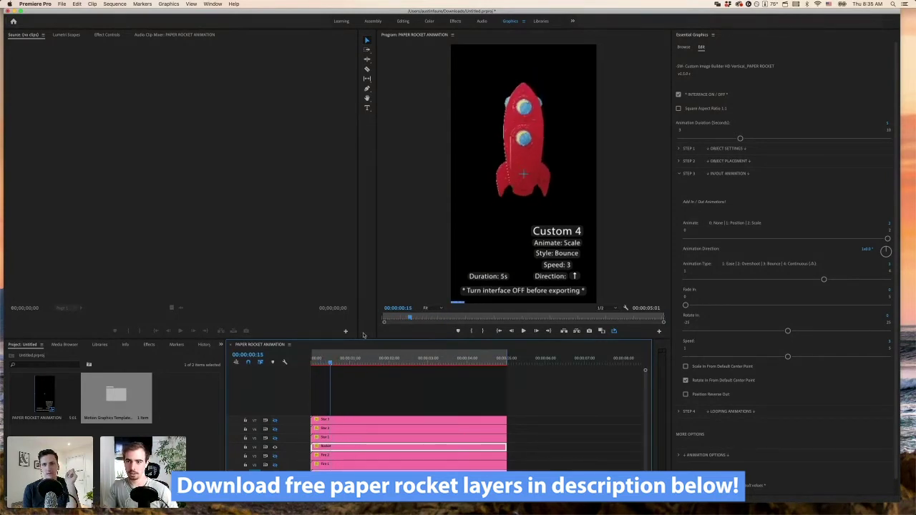
Step: Move the rocket's custom center point down to the base of the rocket with a Shift Center Up/Down of about 170
click(680, 174)
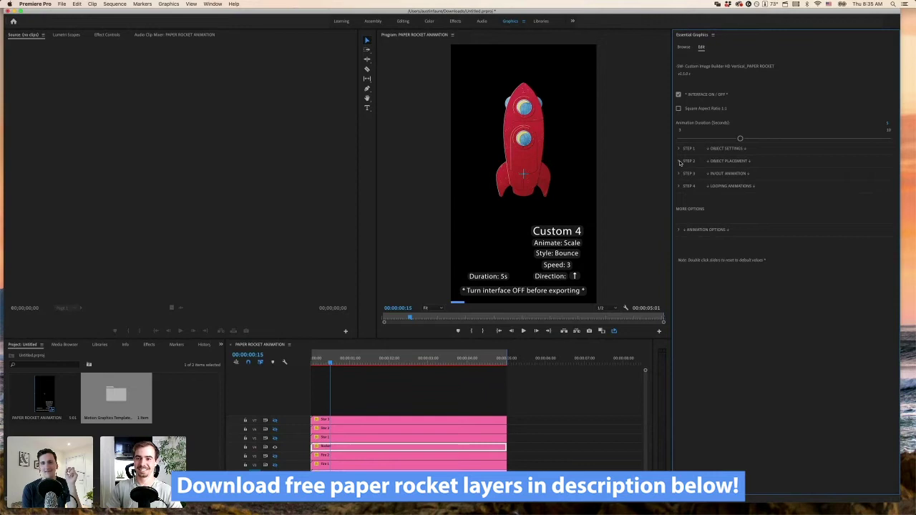
click(678, 161)
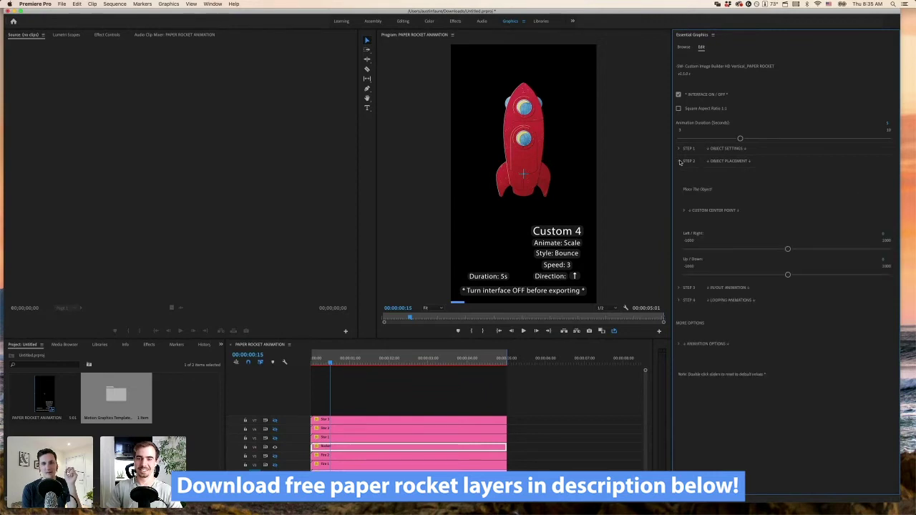
click(685, 210)
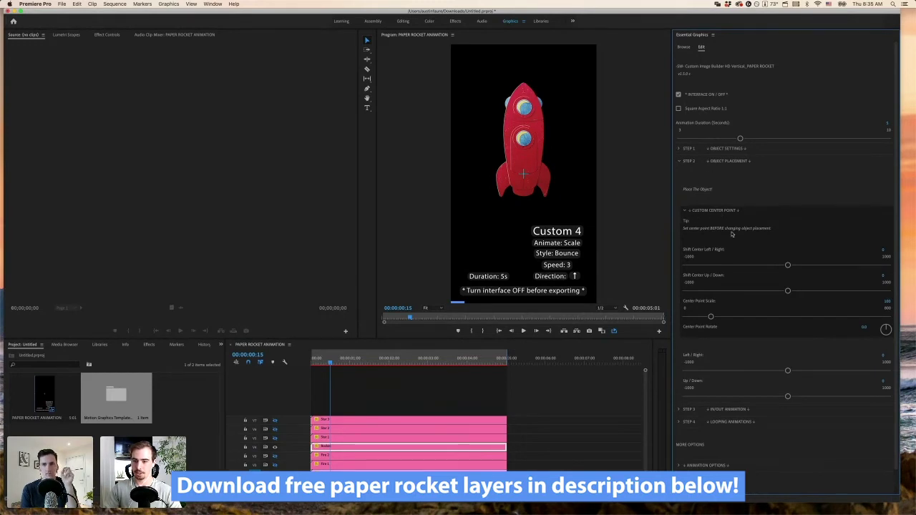
drag(788, 292, 803, 297)
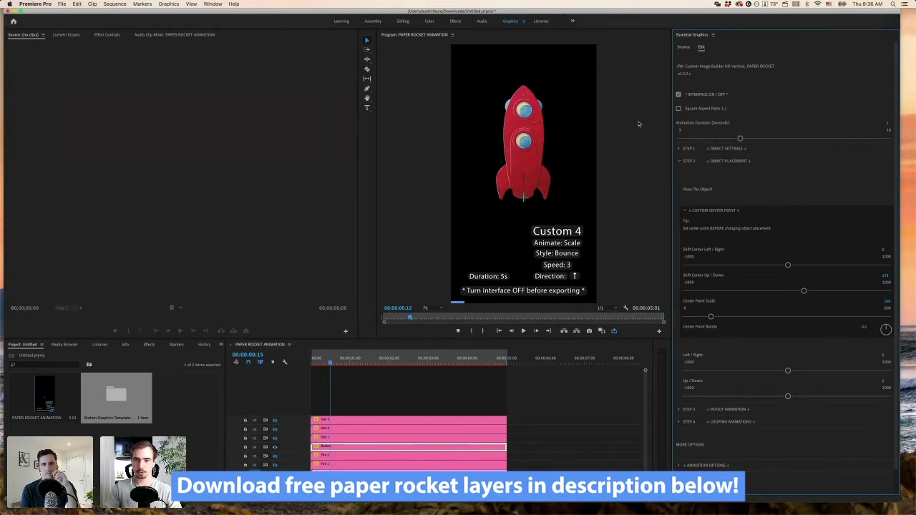
click(679, 161)
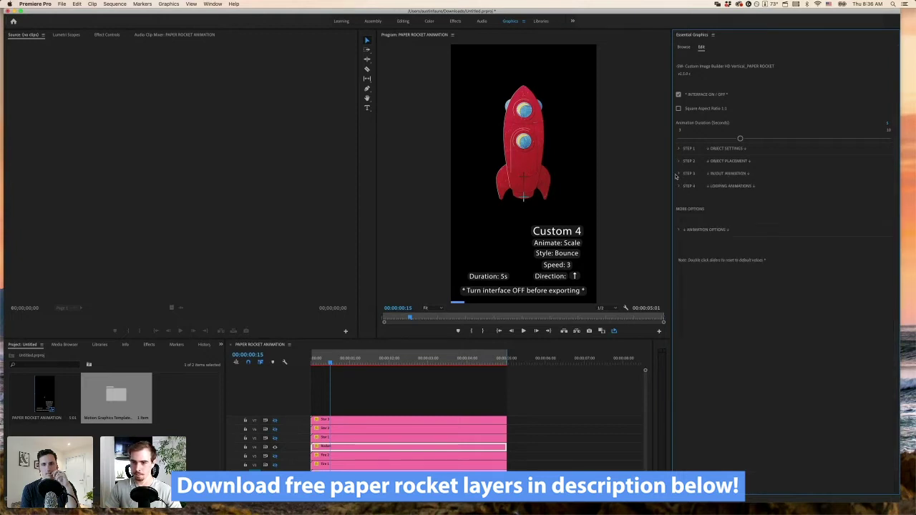
Step: Set the rocket's in/out animation to Position (1) with the Ease (1) type and preview it from the start
click(678, 174)
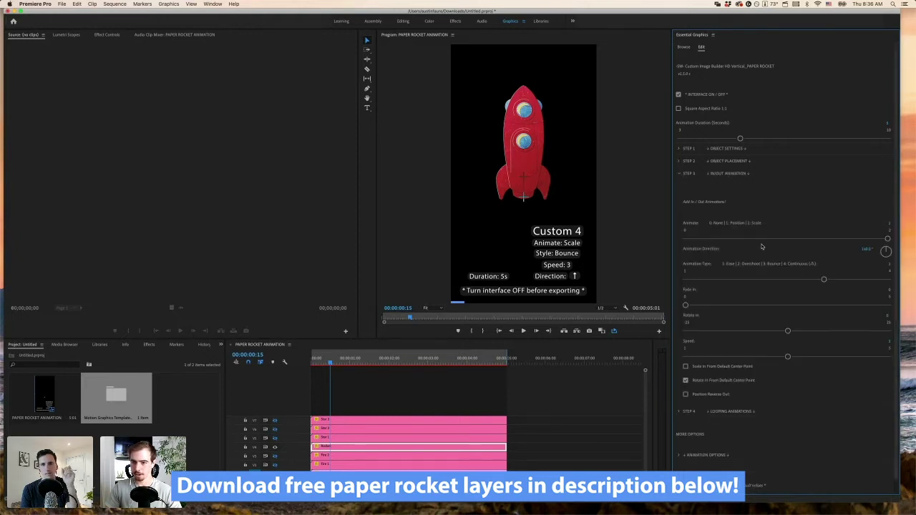
click(331, 362)
mouse_move(331, 362)
mouse_down()
mouse_move(313, 363)
mouse_move(335, 363)
mouse_up()
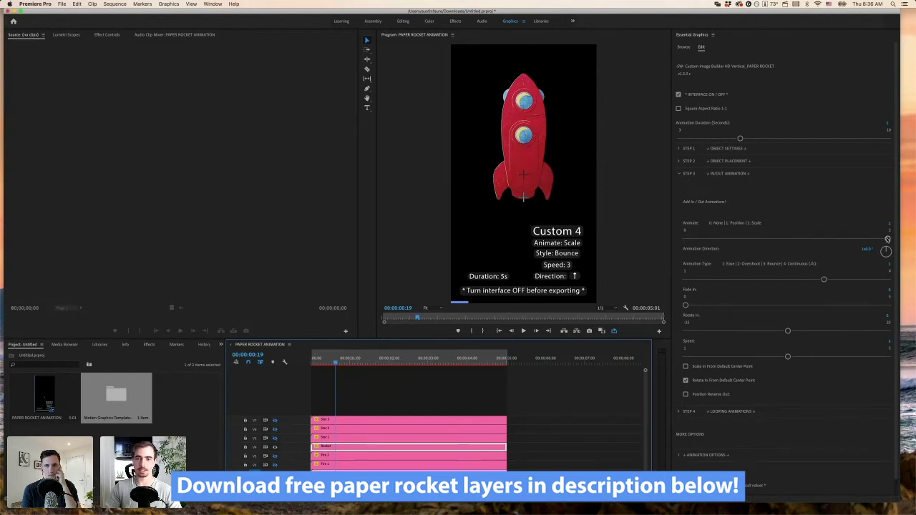
drag(887, 239, 777, 238)
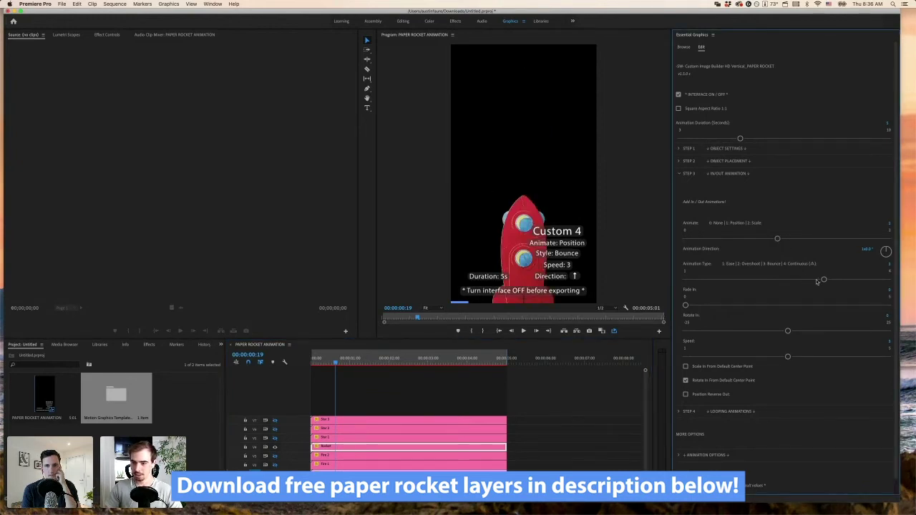
drag(816, 281, 685, 279)
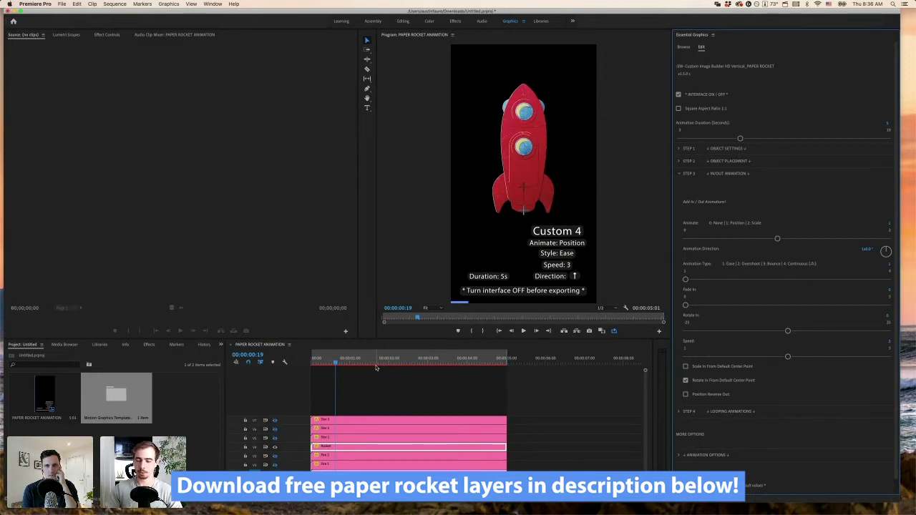
key(Home)
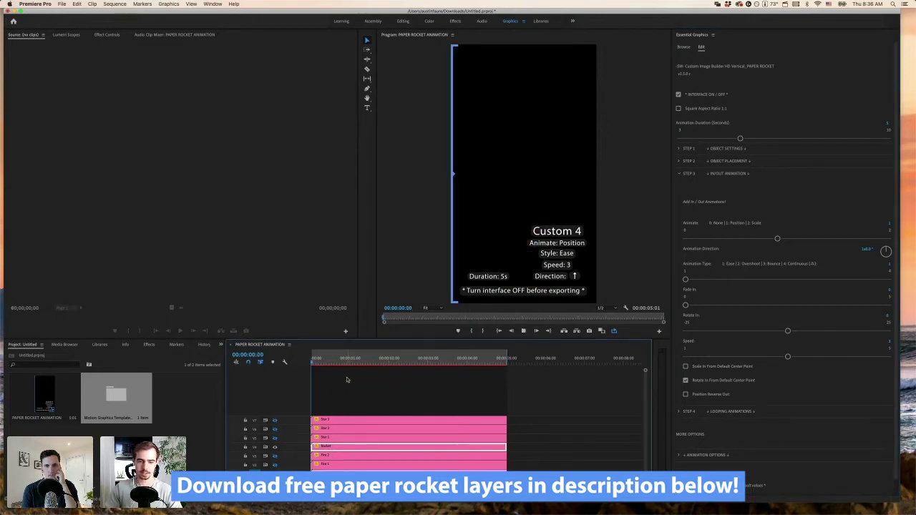
key(space)
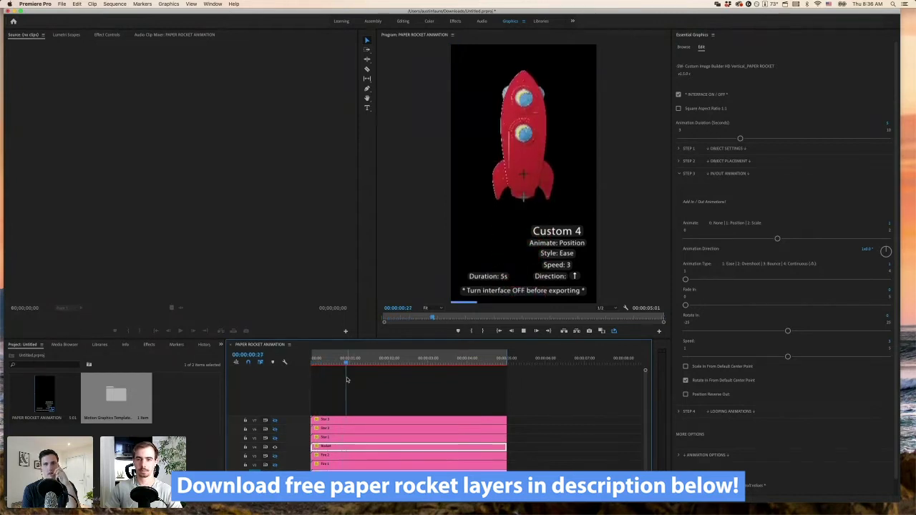
key(space)
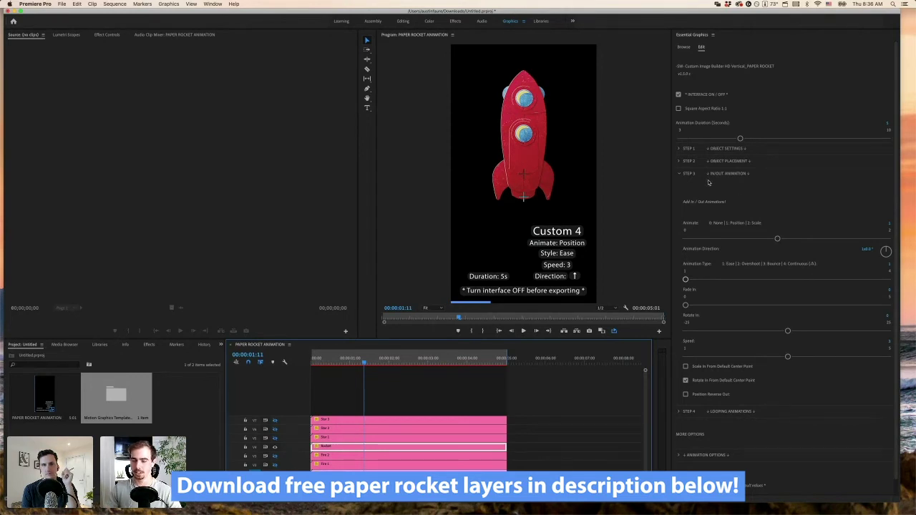
Step: Add a looping position animation to the rocket set to Random (3), with Position Speed 2 and Position Distance about 30
click(678, 174)
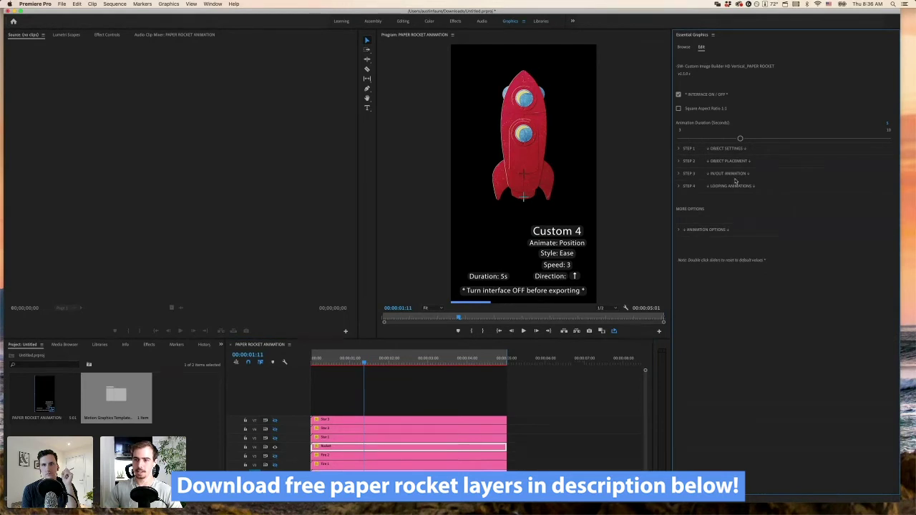
click(679, 187)
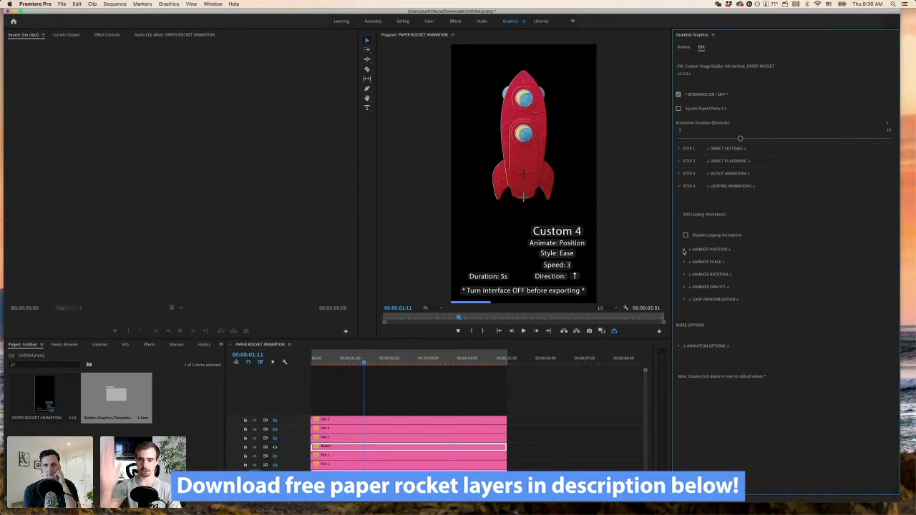
click(683, 250)
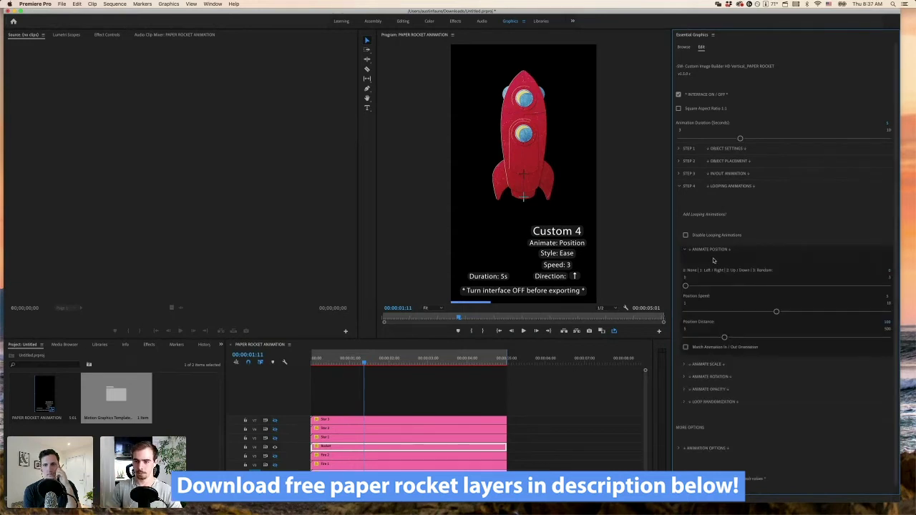
drag(685, 287, 887, 288)
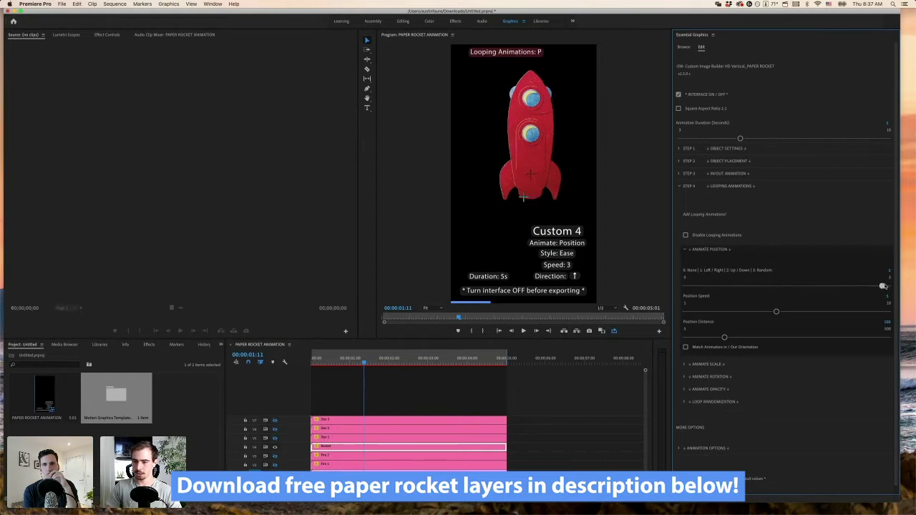
drag(774, 313, 695, 338)
Step: Preview the rocket's looping position motion from the start and slightly raise its Position Distance
click(395, 402)
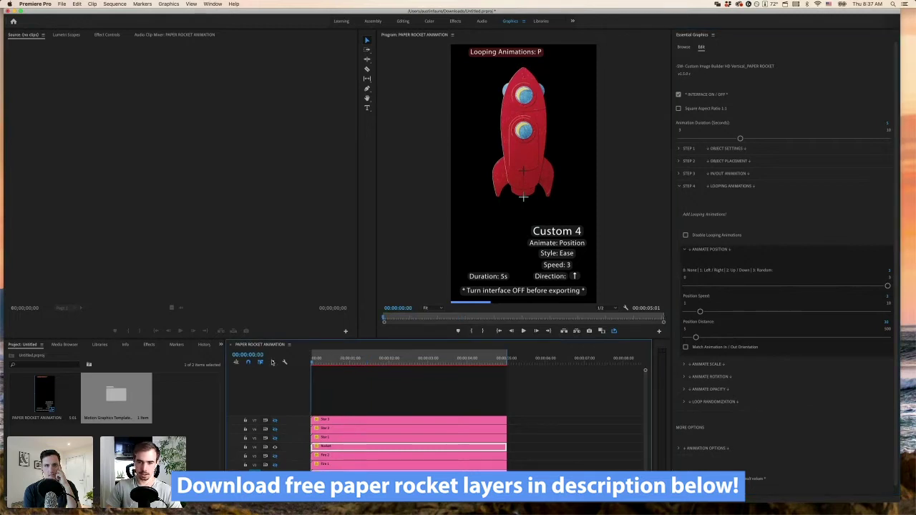
key(Home)
key(space)
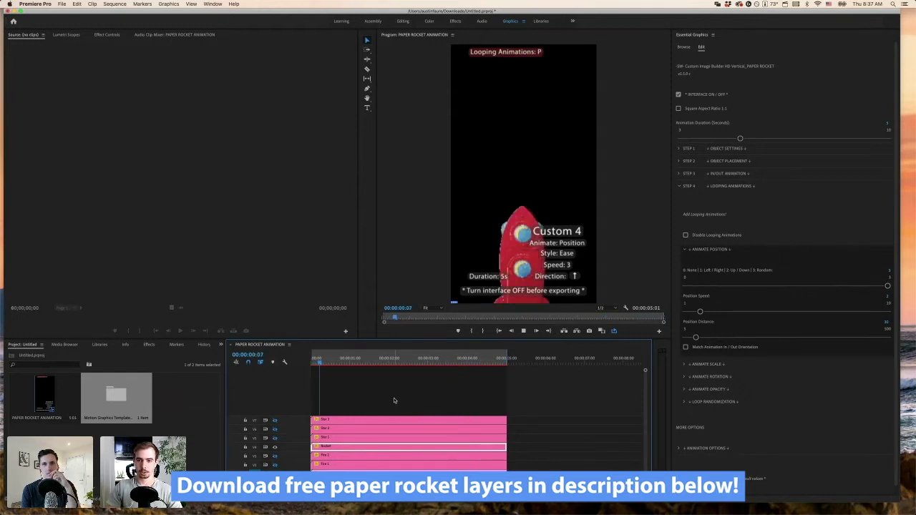
key(space)
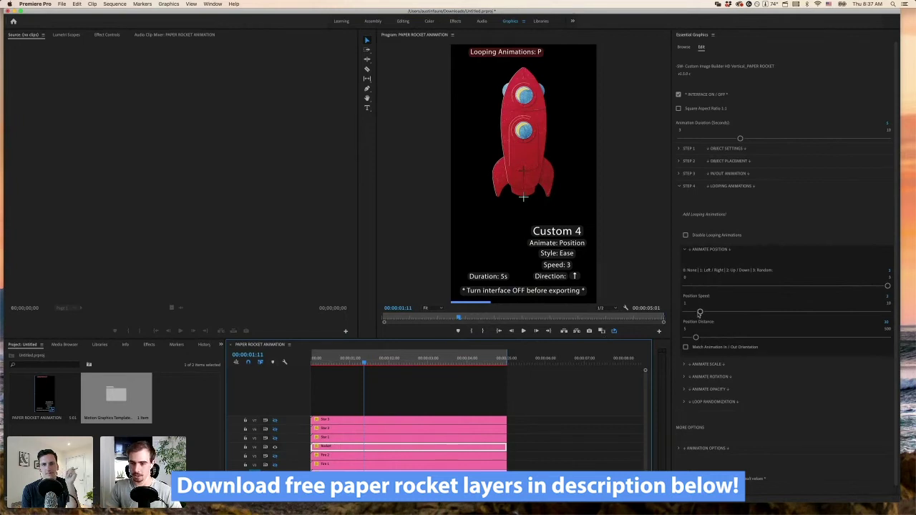
click(699, 338)
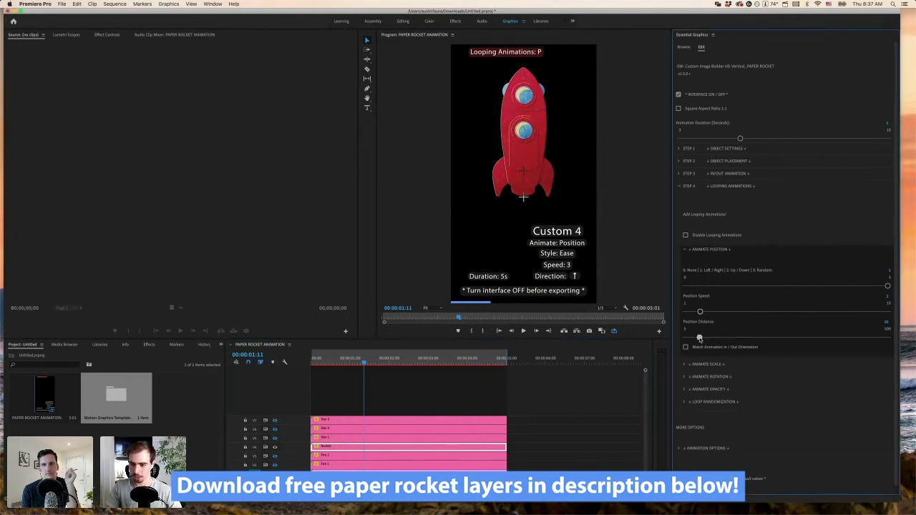
click(686, 249)
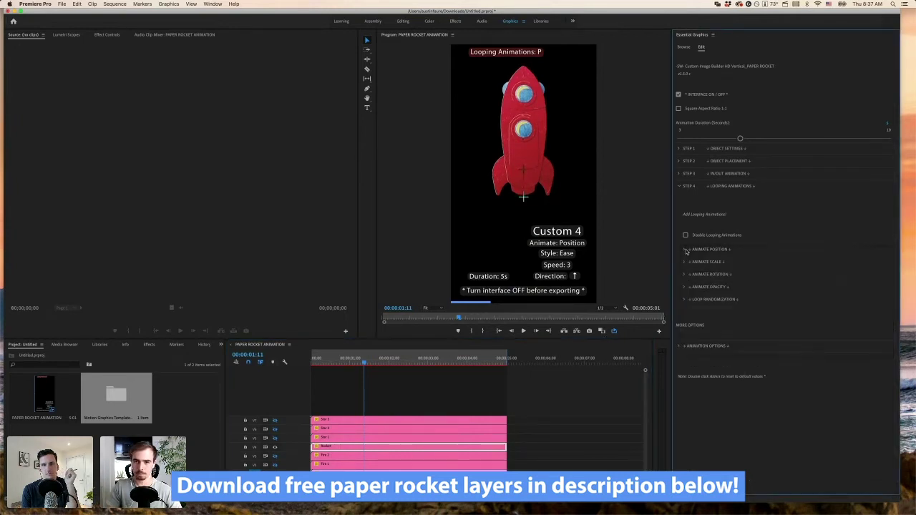
Step: Try the rocket's in/out animation at None (0), play across the sequence's loop point, and switch back to Position (1)
click(679, 186)
click(678, 174)
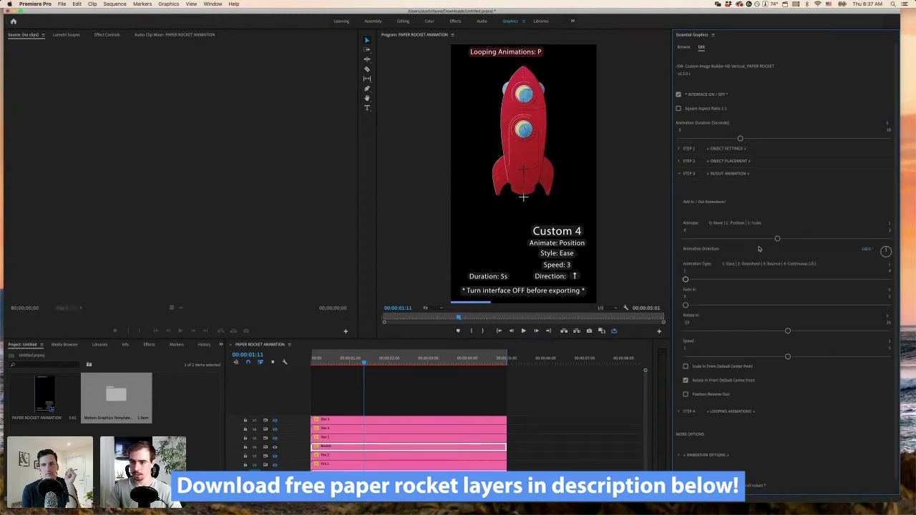
drag(777, 238, 684, 238)
click(475, 362)
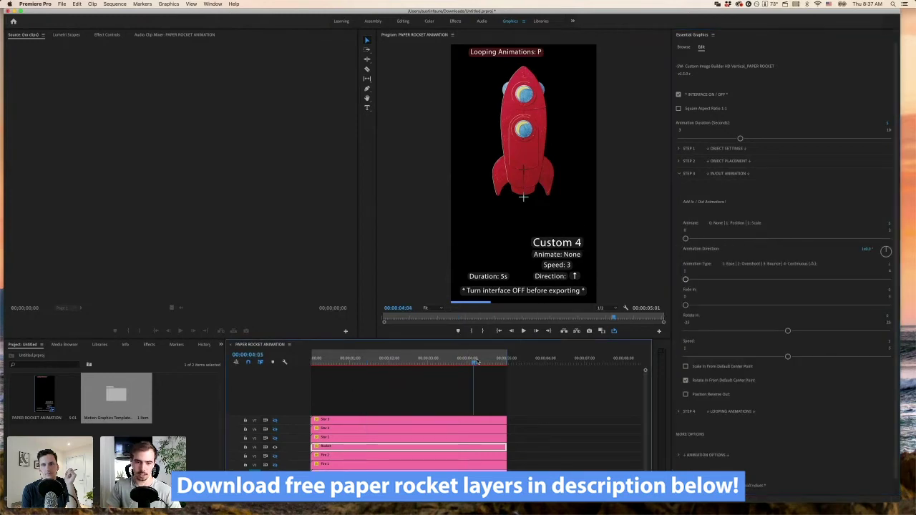
drag(475, 362, 482, 361)
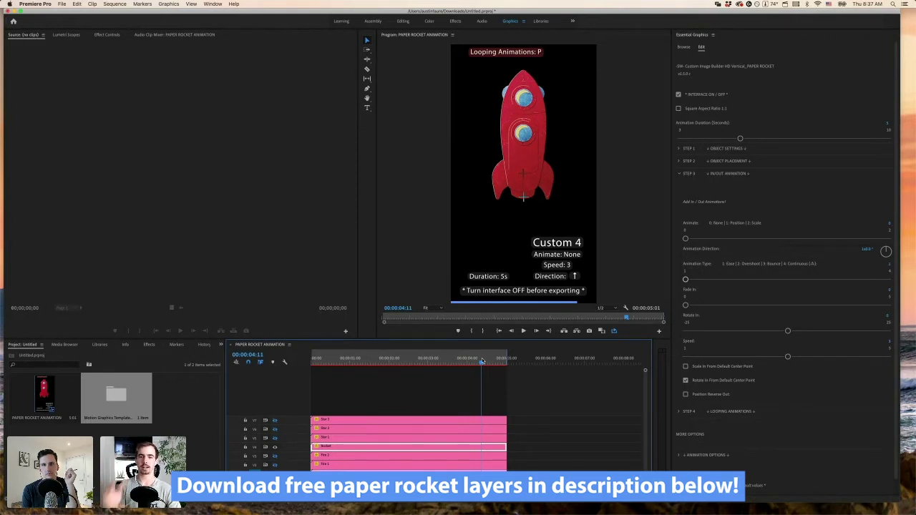
click(484, 361)
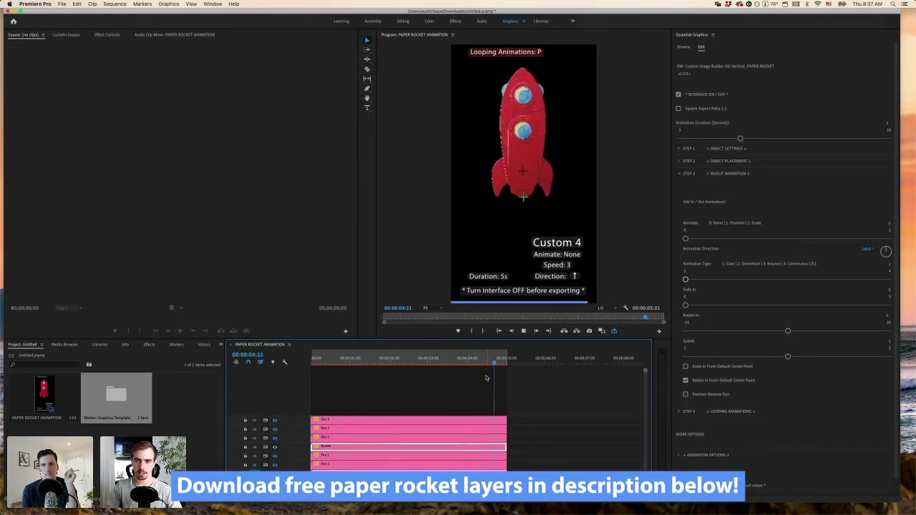
key(space)
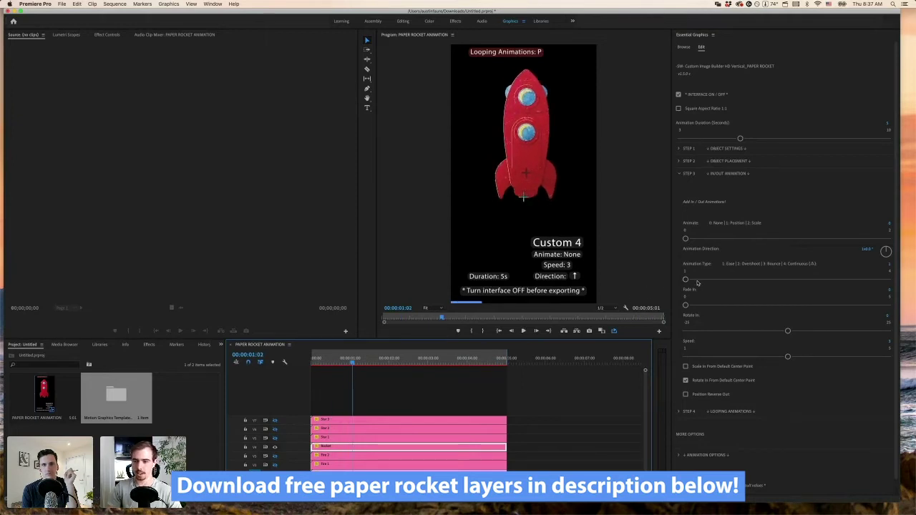
drag(684, 238, 795, 242)
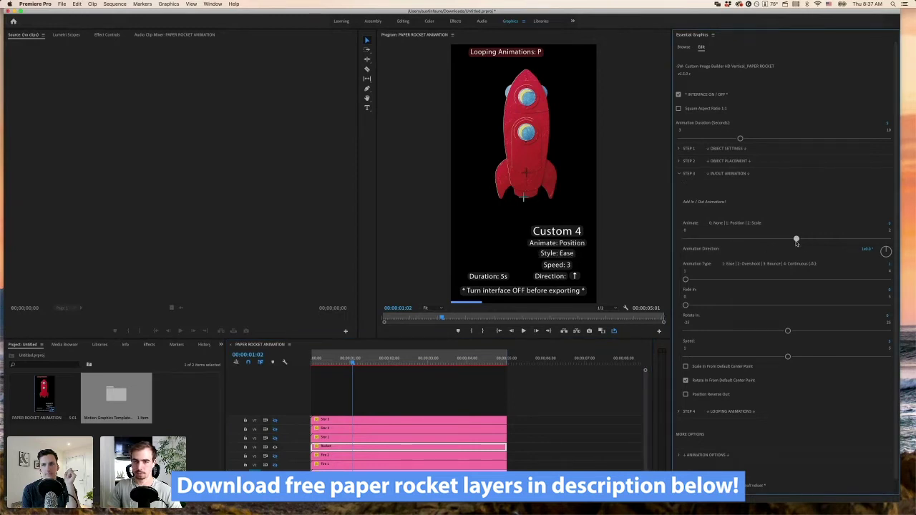
click(678, 173)
Step: Set the rocket's looping rotation animation to Random (2) and scrub to about 00:00:01:10 to check the tilt
click(678, 230)
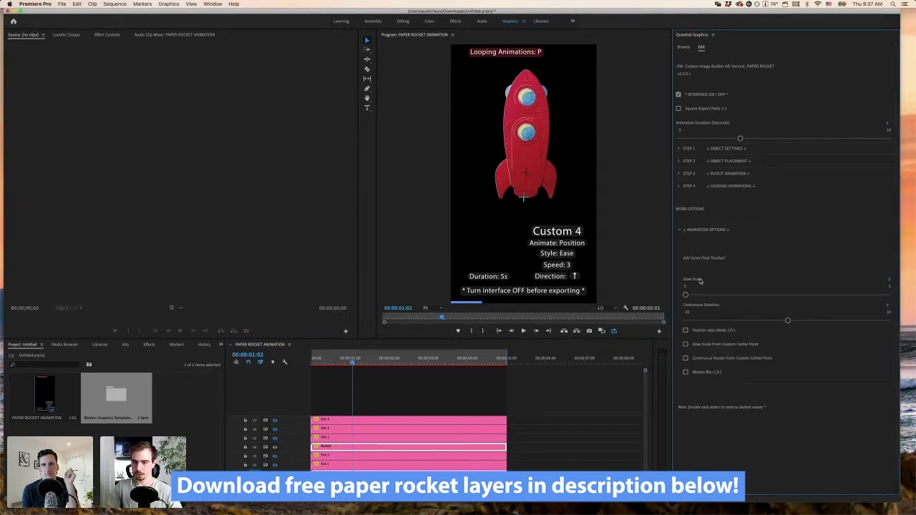
click(678, 229)
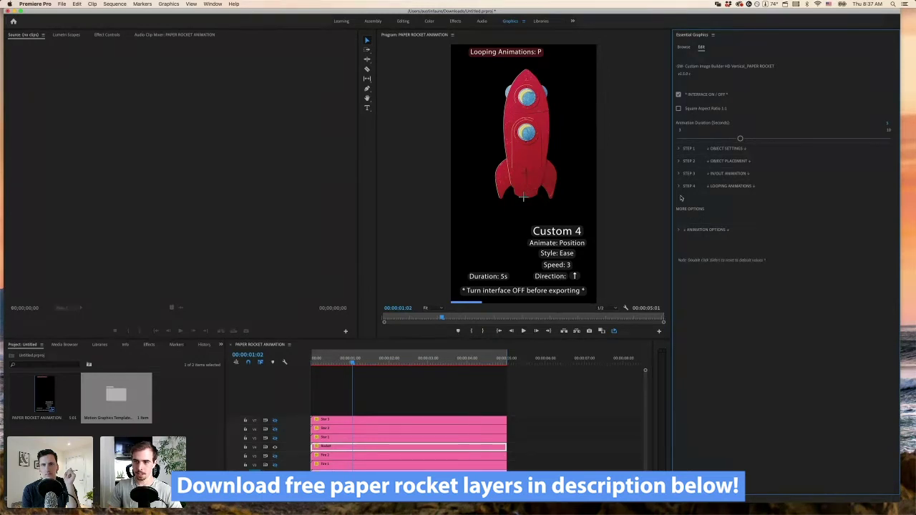
click(679, 186)
click(683, 275)
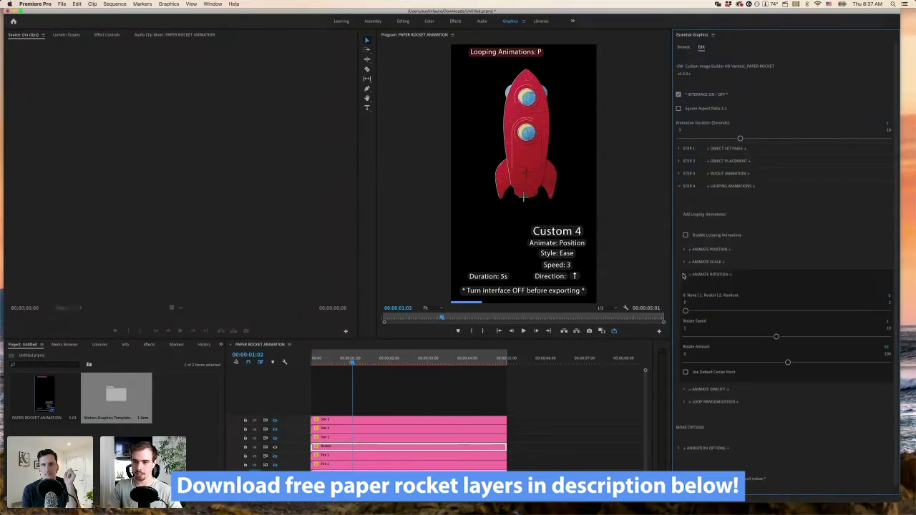
drag(691, 312, 887, 312)
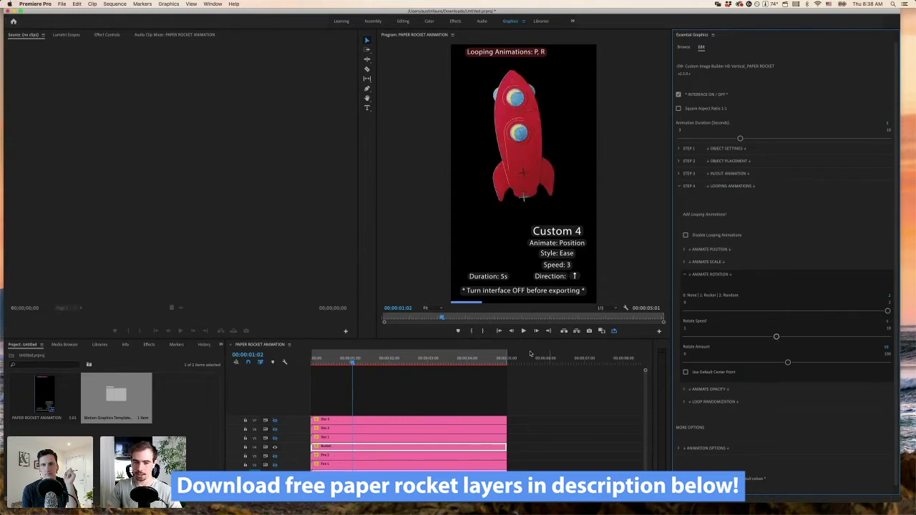
mouse_move(353, 361)
mouse_down()
mouse_move(375, 361)
mouse_move(351, 361)
mouse_move(362, 361)
mouse_up()
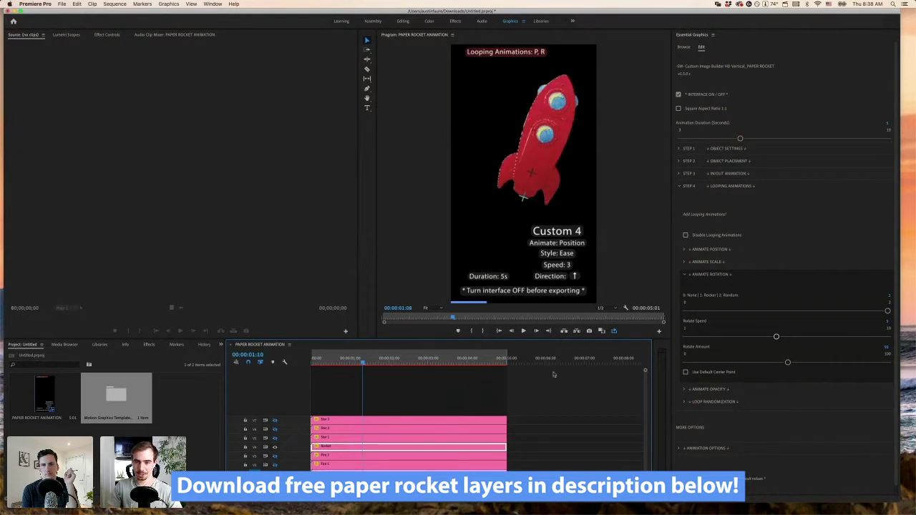
Step: Lower the looping rotation's Rotate Amount to a very small value and its Rotate Speed to 1, and preview from the start
drag(787, 362, 696, 362)
drag(776, 336, 688, 363)
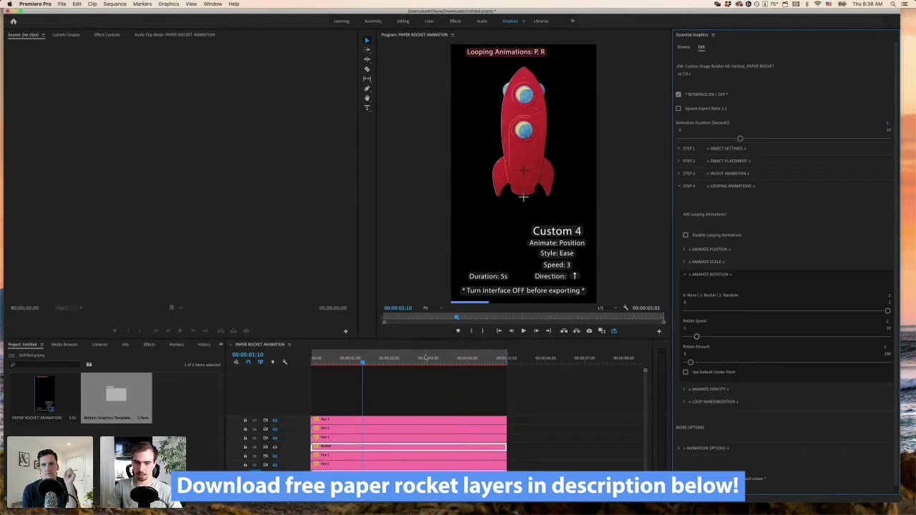
click(341, 383)
key(Home)
key(space)
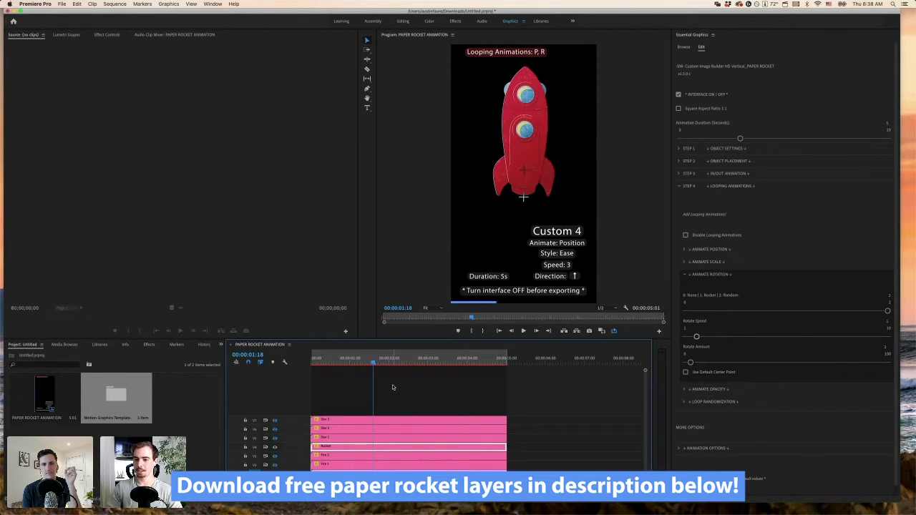
click(684, 275)
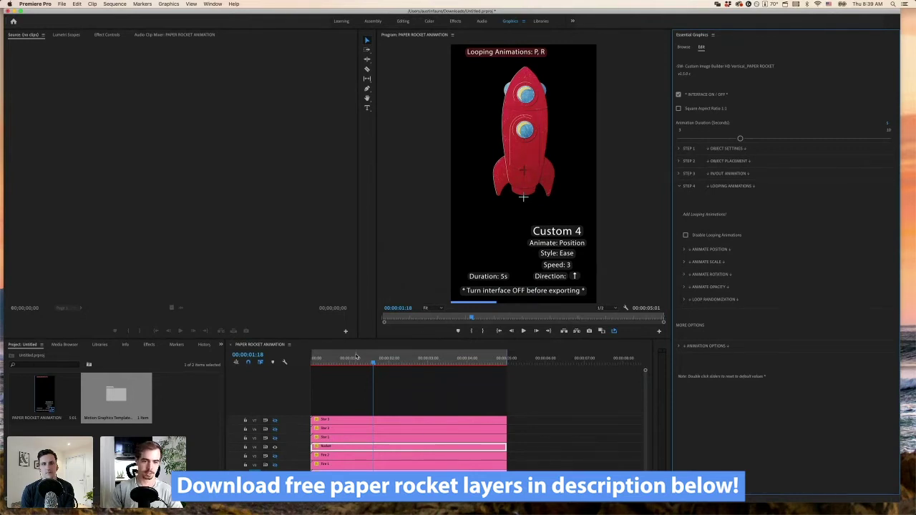
Step: Switch to Finder and look through the DC Animation Demo folder and its Paper Rocket Layers subfolder to review the source images
drag(362, 362, 387, 363)
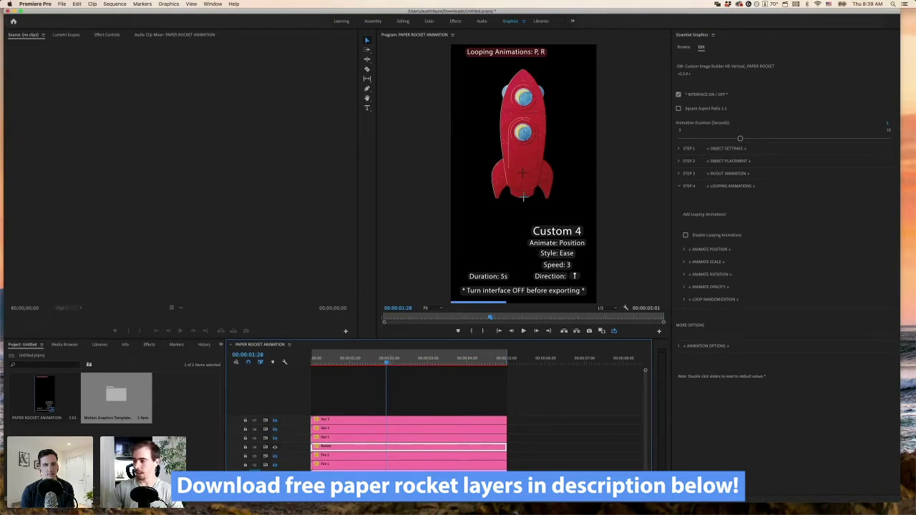
mouse_move(458, 511)
click(241, 505)
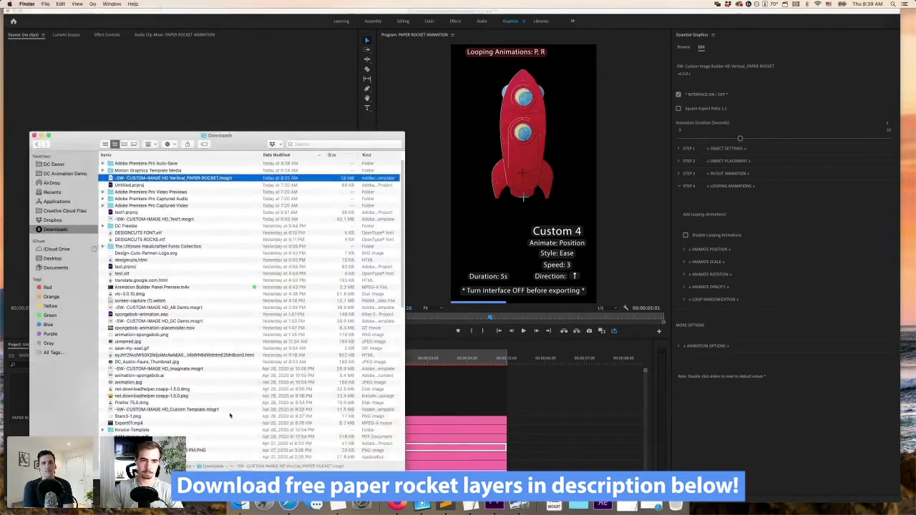
drag(217, 137, 225, 116)
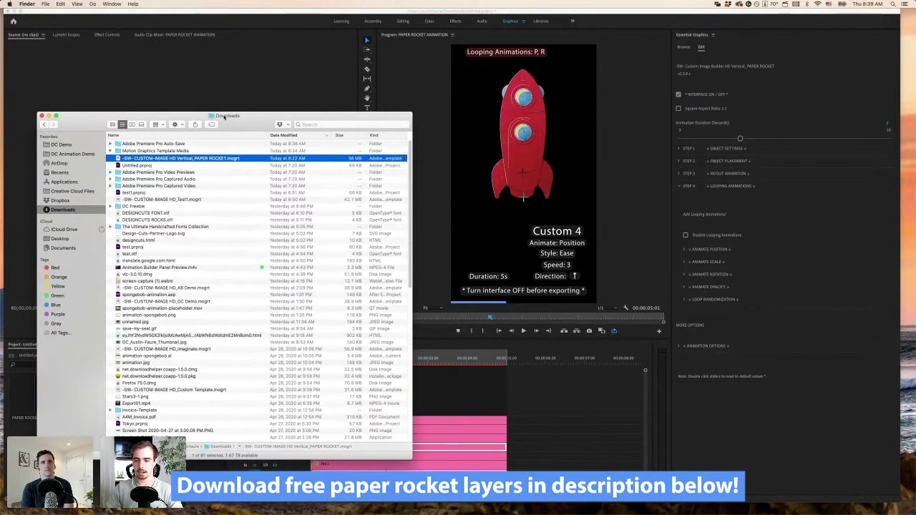
click(68, 154)
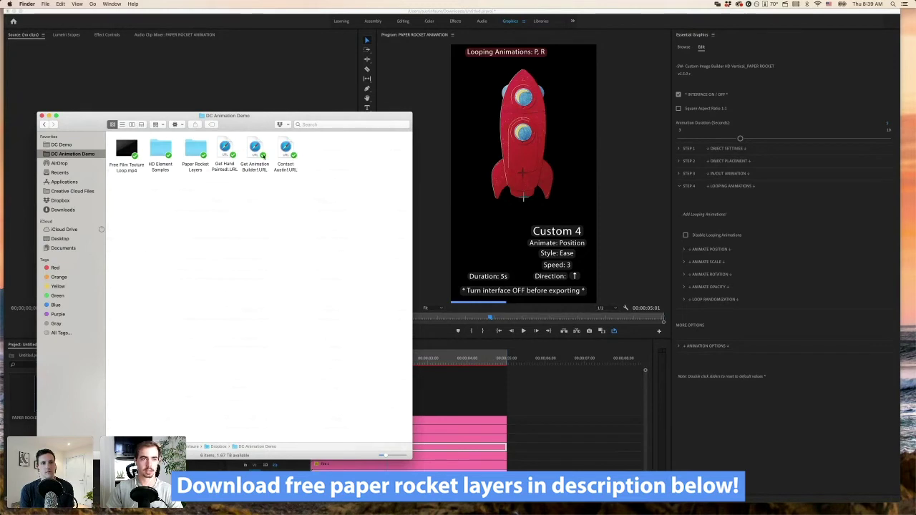
mouse_move(126, 151)
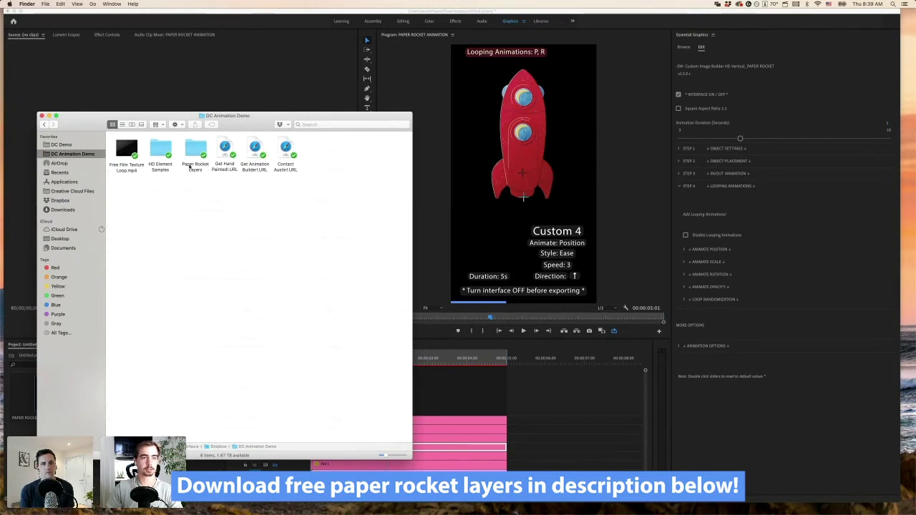
double_click(195, 150)
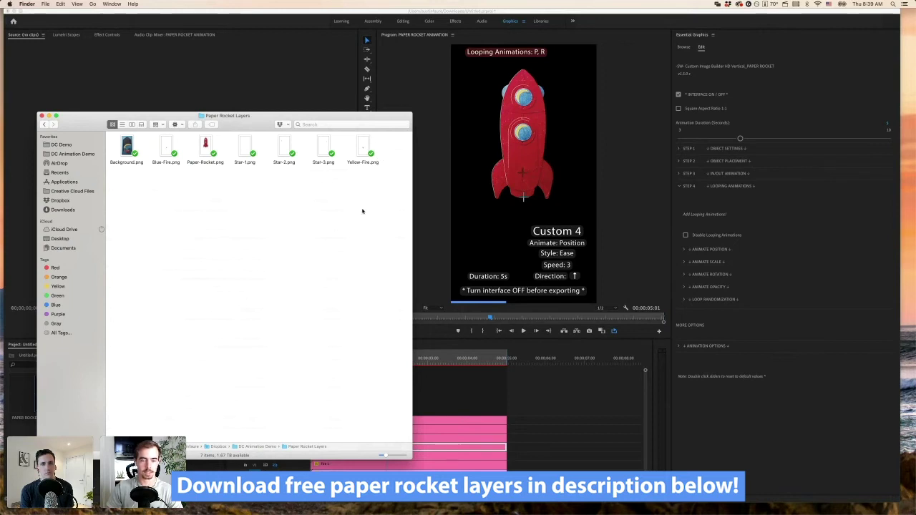
click(44, 125)
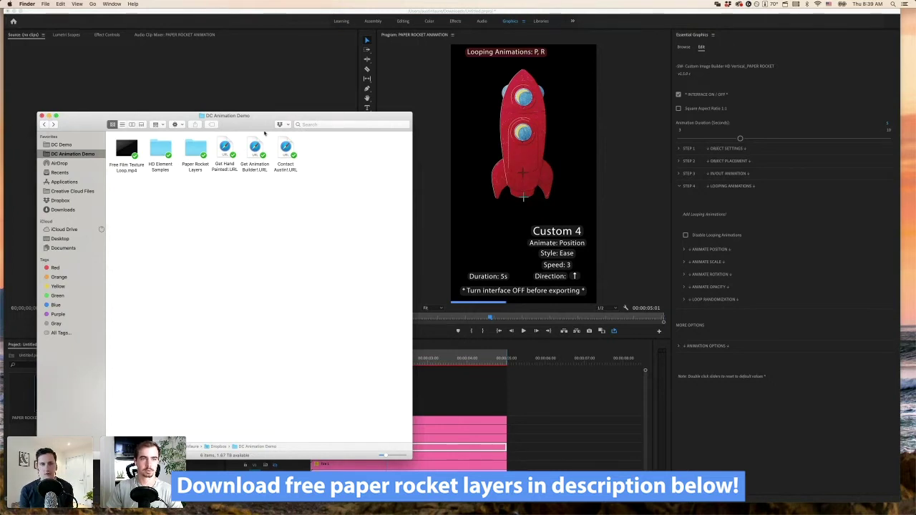
drag(125, 126, 146, 135)
click(72, 124)
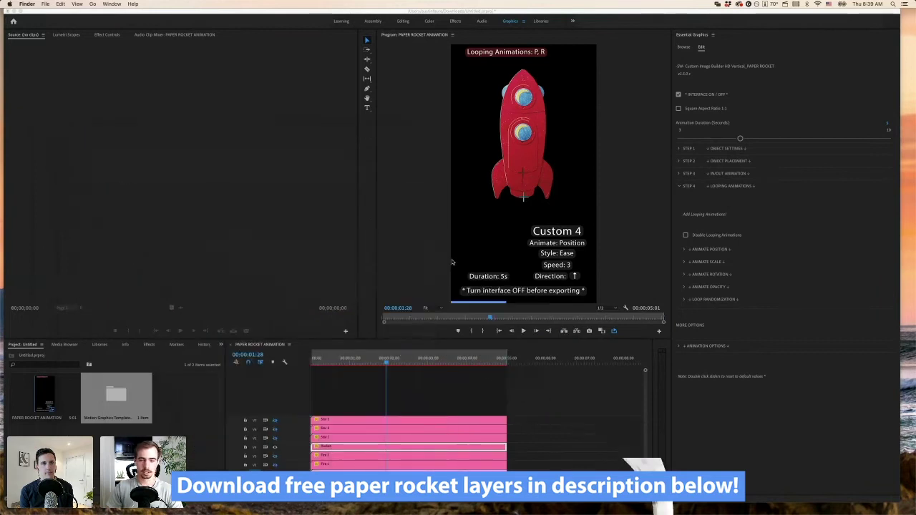
Step: Delete the two Fire clips below the Rocket clip and duplicate the Rocket clip onto track V3
click(390, 362)
drag(354, 362, 378, 366)
click(339, 455)
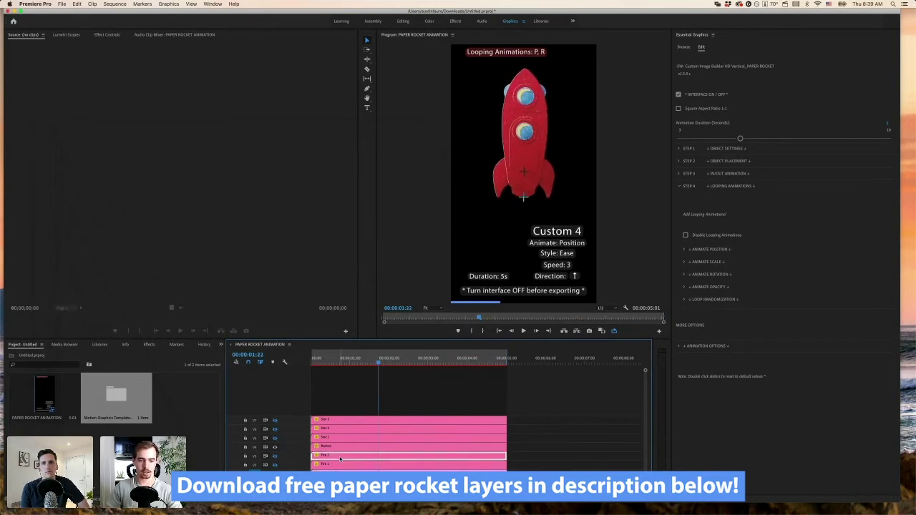
click(354, 446)
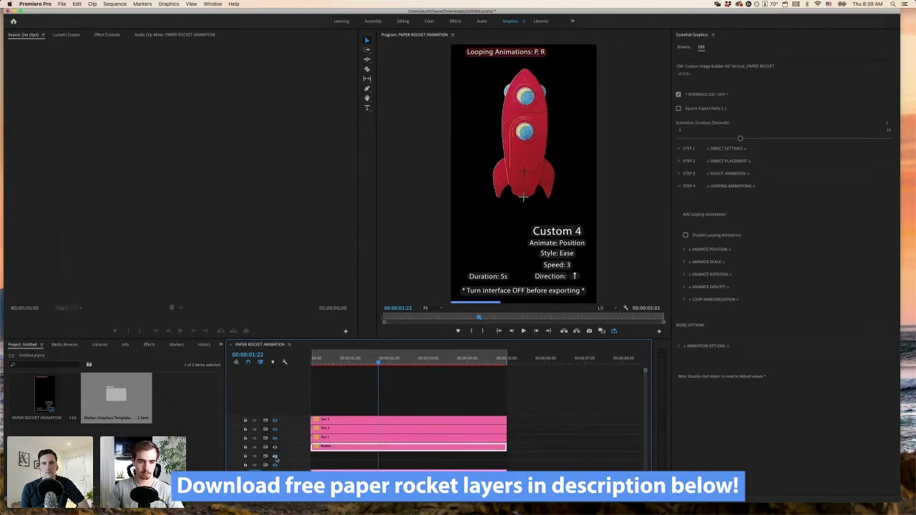
drag(329, 448, 328, 460)
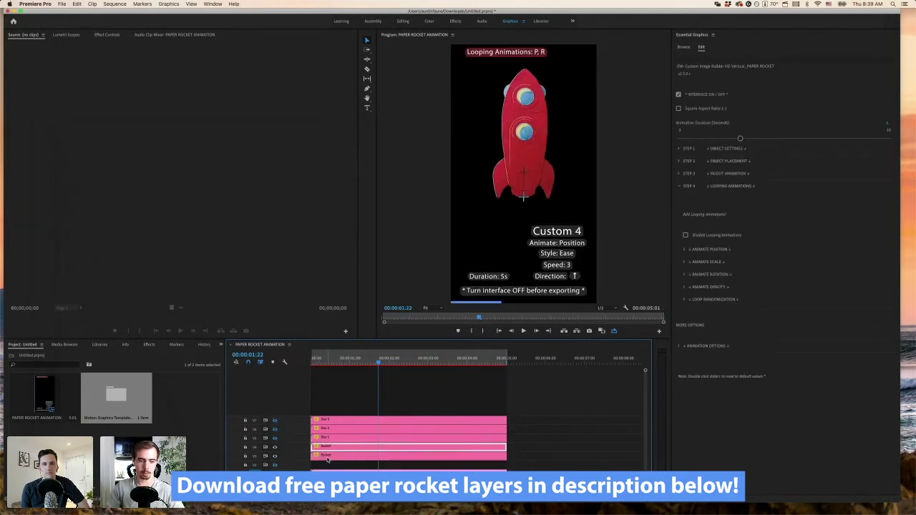
click(327, 459)
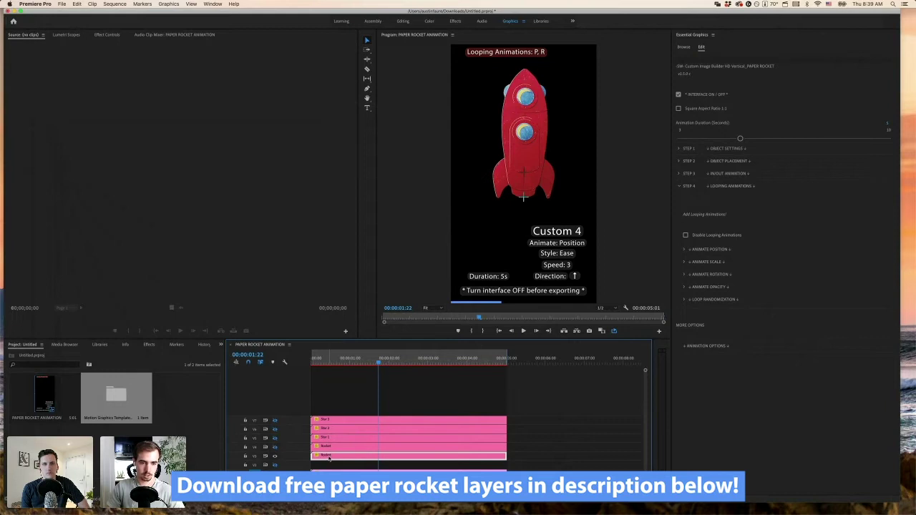
Step: Turn the duplicated clip into the yellow fire with Image Select 3 and its interface off, and place it on track V2
click(679, 149)
mouse_move(745, 214)
mouse_down()
mouse_move(770, 213)
mouse_move(731, 213)
mouse_up()
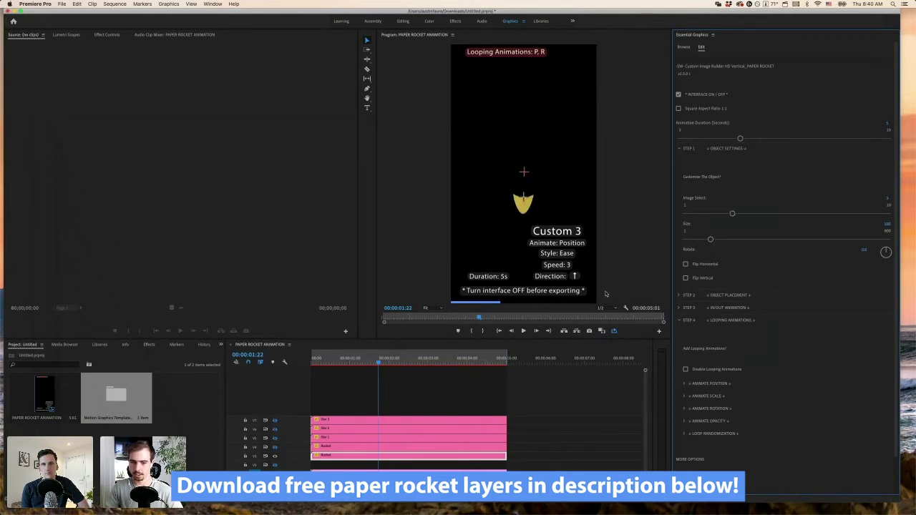
drag(366, 455, 297, 468)
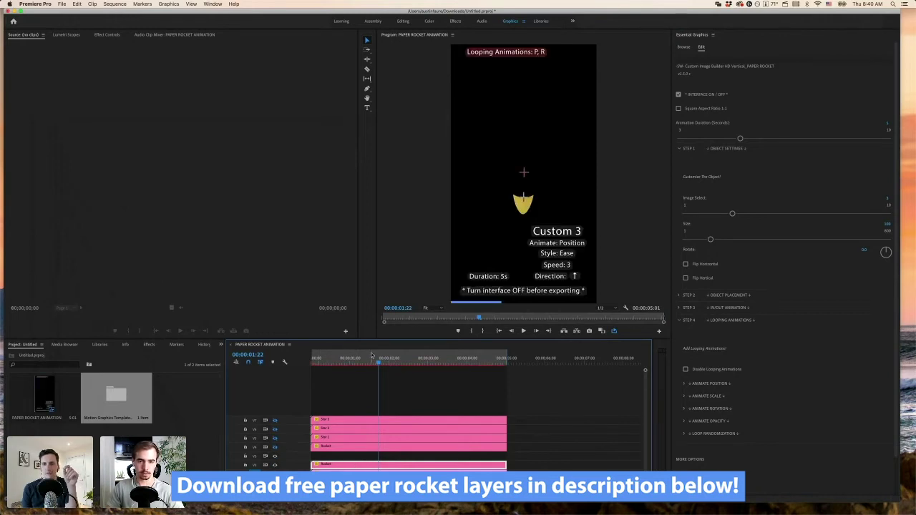
click(678, 95)
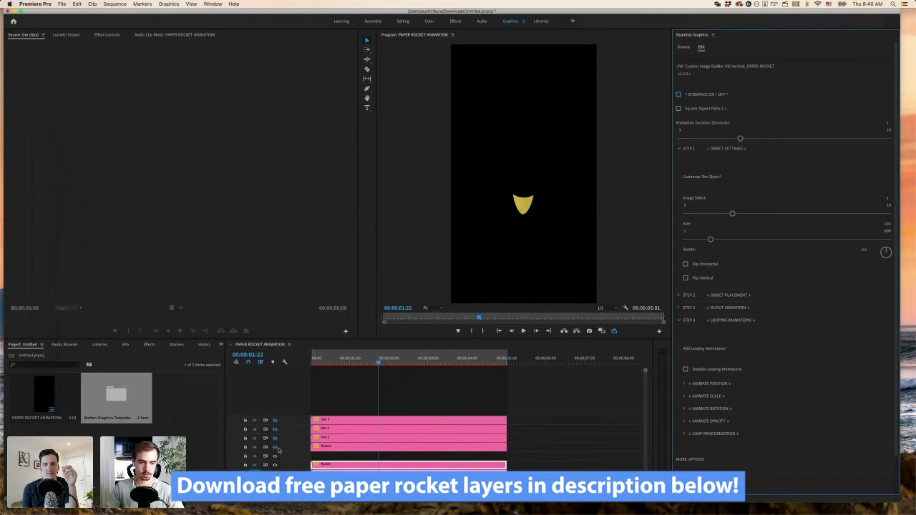
drag(327, 466, 327, 458)
click(330, 456)
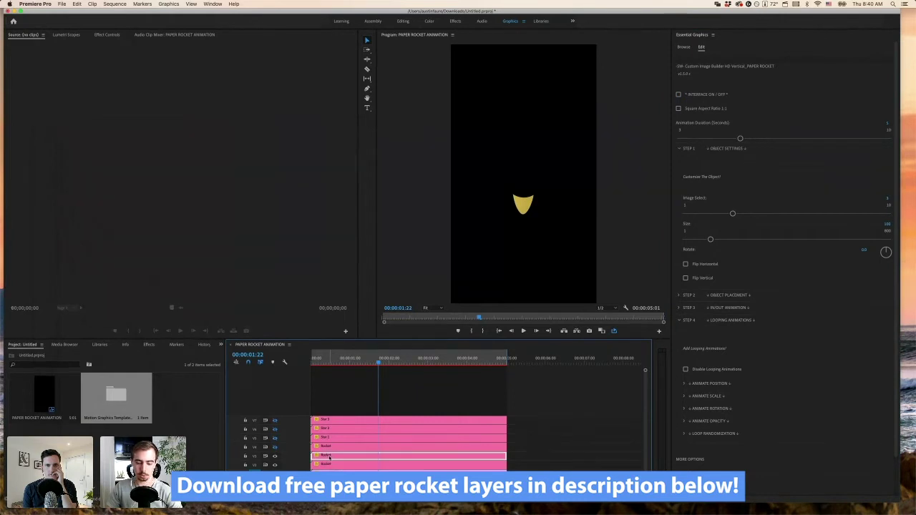
key(Delete)
Step: Show the Rocket track again, scrub to check the fire against it, and rename the yellow fire clip as Fire 1
click(275, 446)
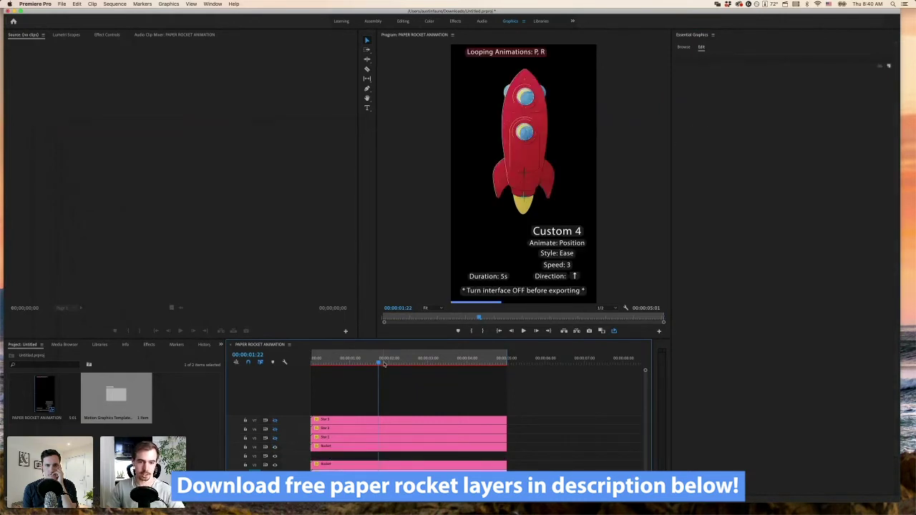
mouse_move(364, 362)
mouse_down()
mouse_move(350, 362)
mouse_move(378, 365)
mouse_move(349, 365)
mouse_up()
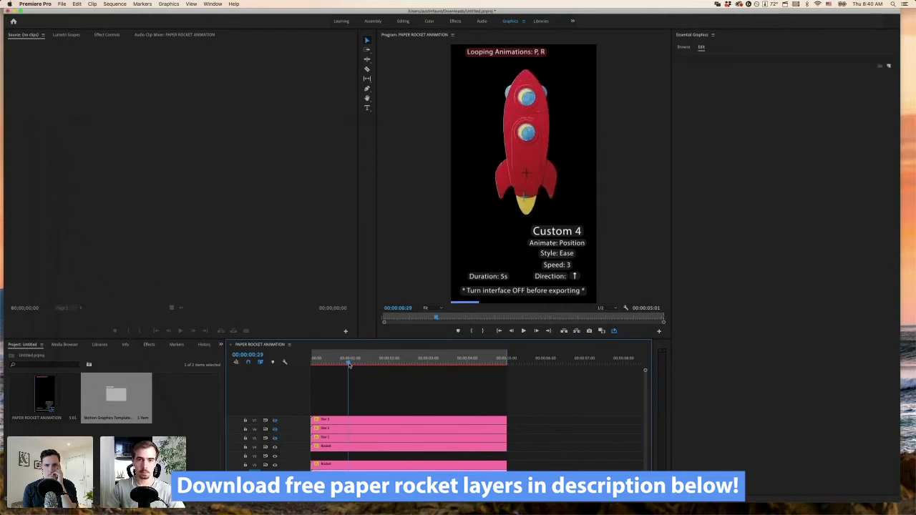
click(345, 464)
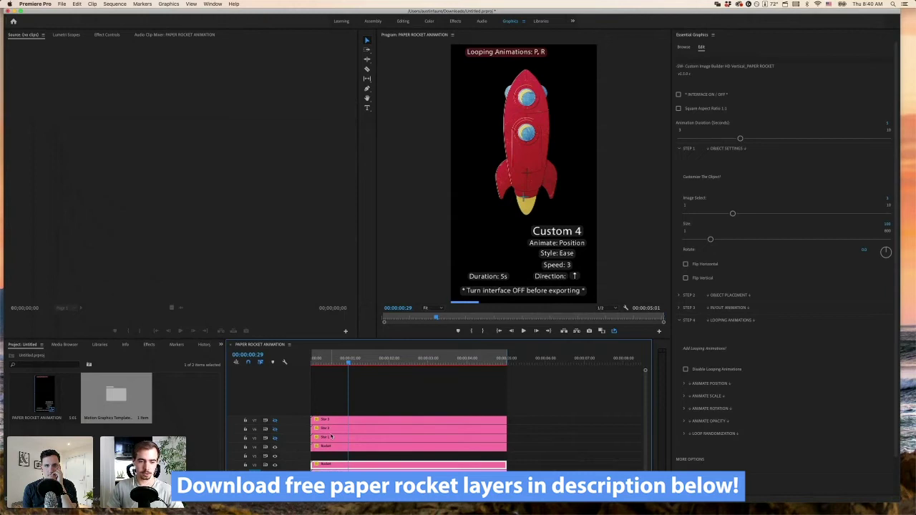
right_click(326, 464)
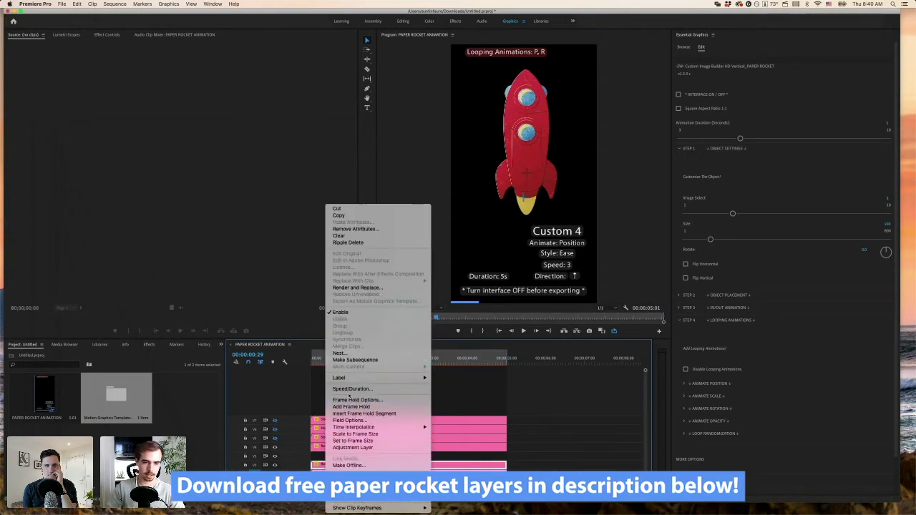
click(355, 399)
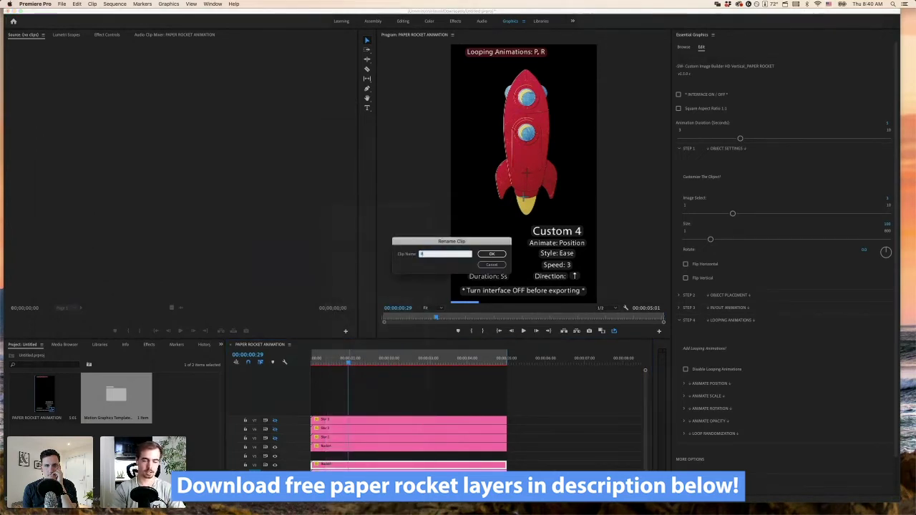
click(493, 252)
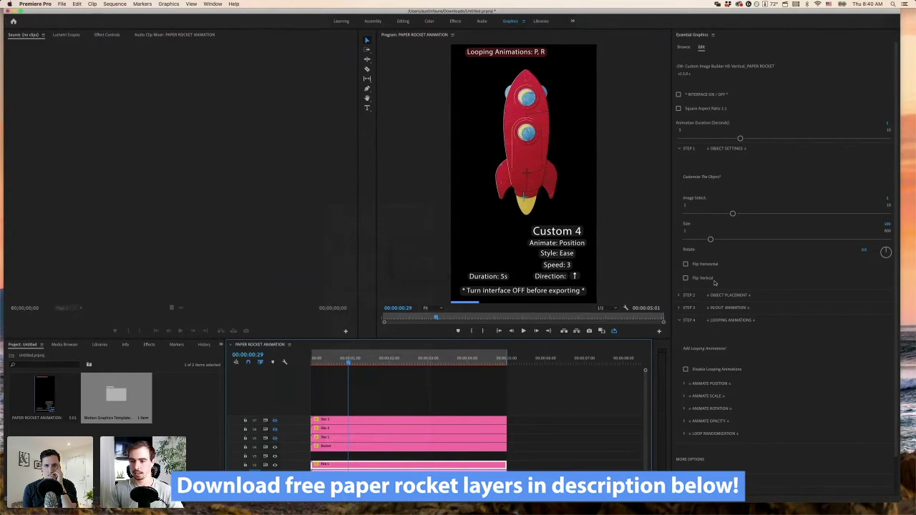
Step: Set the fire's looping scale animation to Random (2) with Scale Speed 2 and a very low Scale Amount, and preview it
click(682, 398)
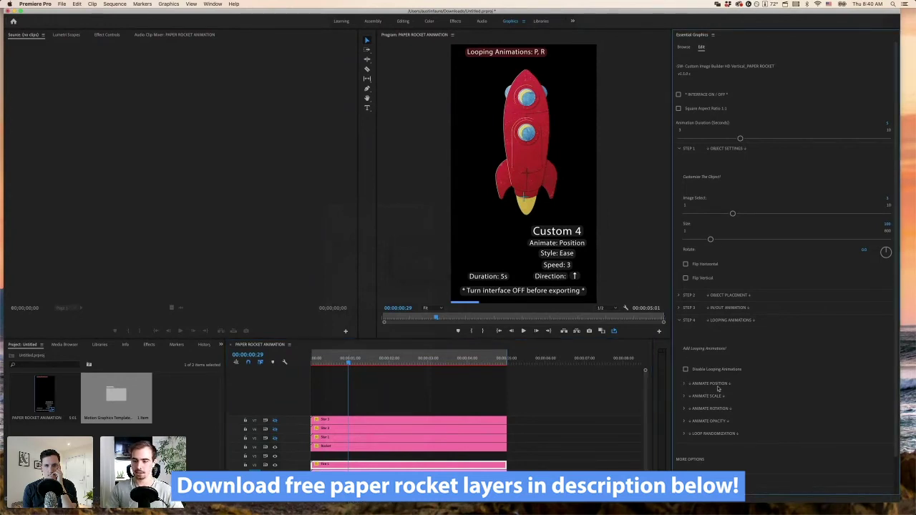
click(683, 398)
scroll(724, 364, down, 3)
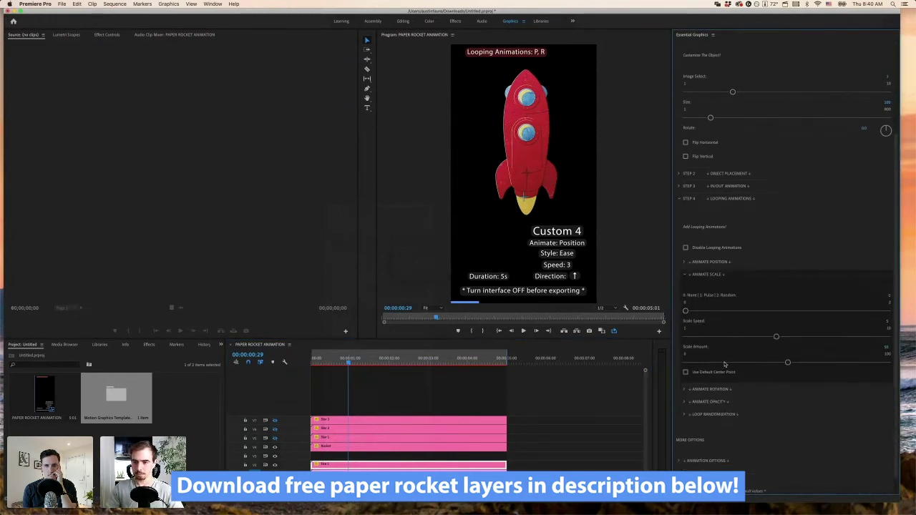
drag(685, 312, 888, 312)
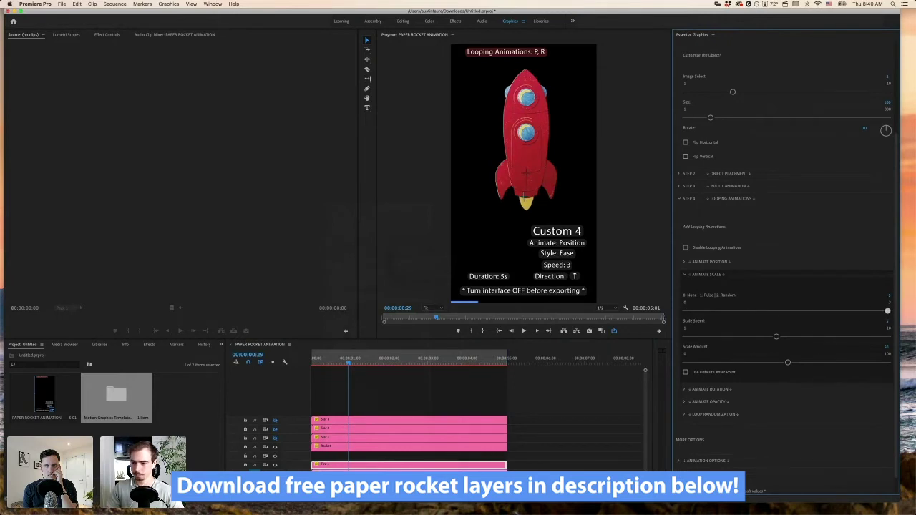
drag(776, 337, 701, 337)
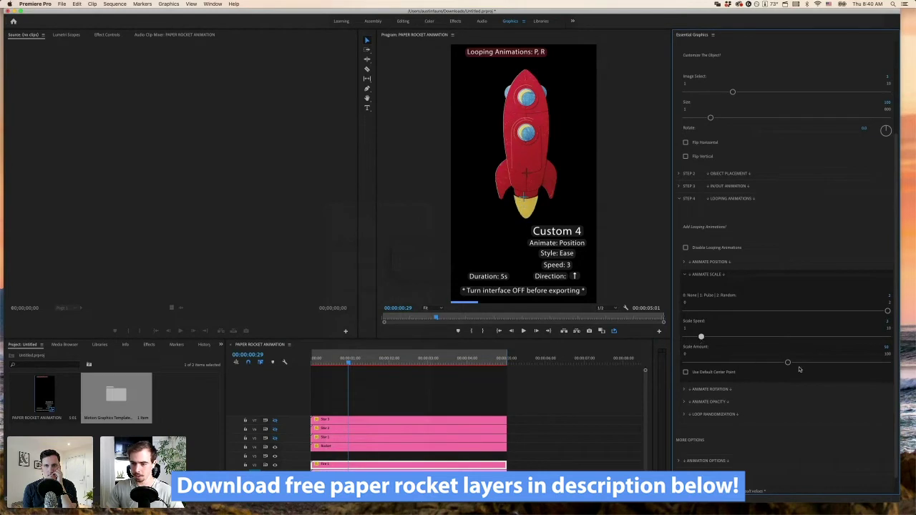
drag(787, 363, 700, 363)
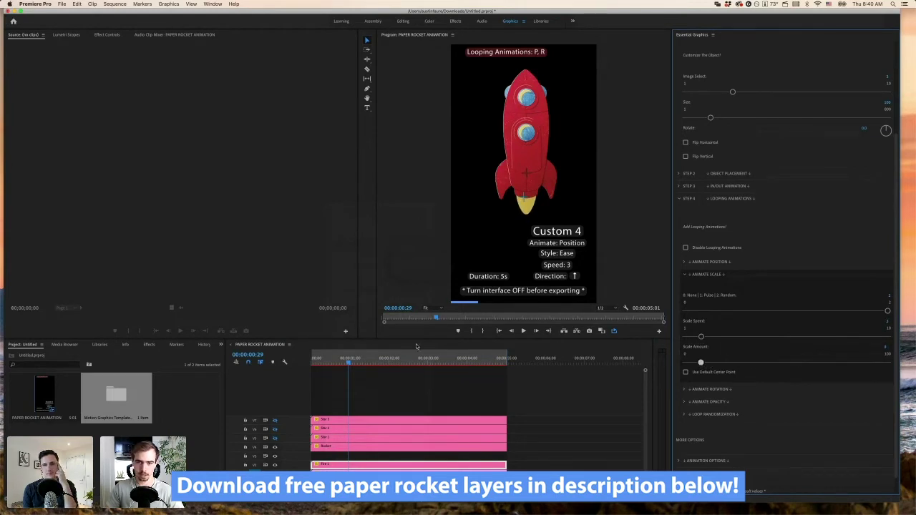
click(324, 361)
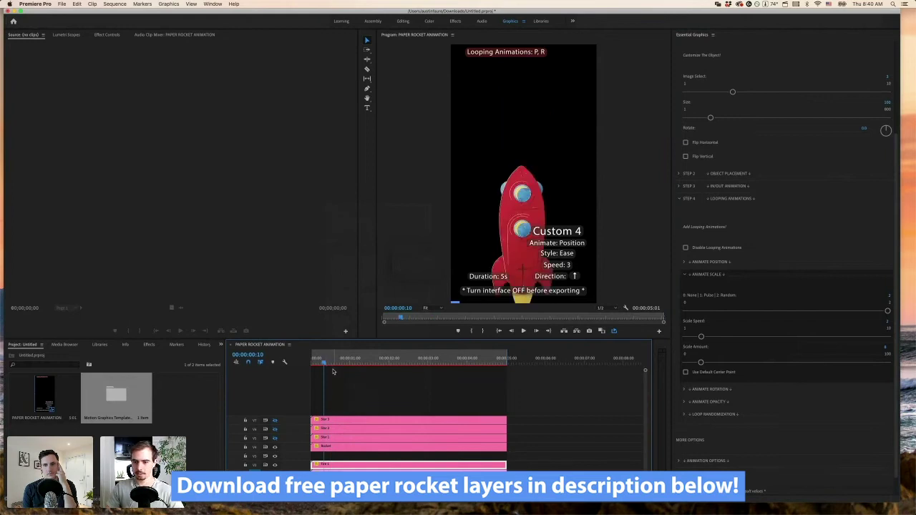
key(space)
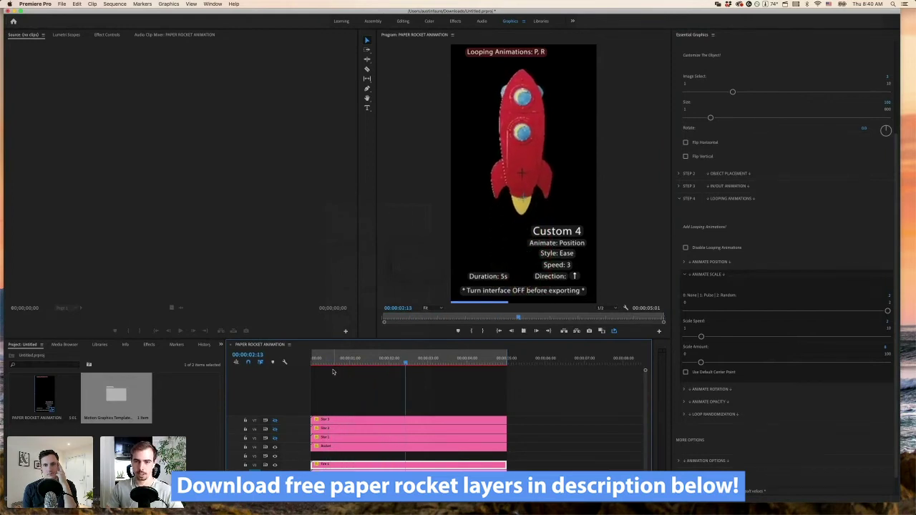
Step: Raise the fire's looping Scale Amount to 14 and Scale Speed to 8, and preview from near the start
drag(700, 362, 837, 336)
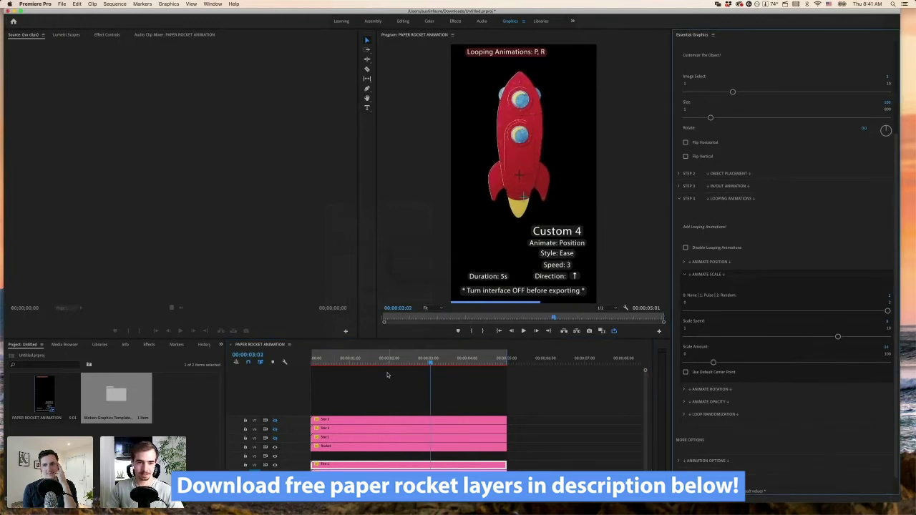
drag(392, 364, 318, 363)
key(space)
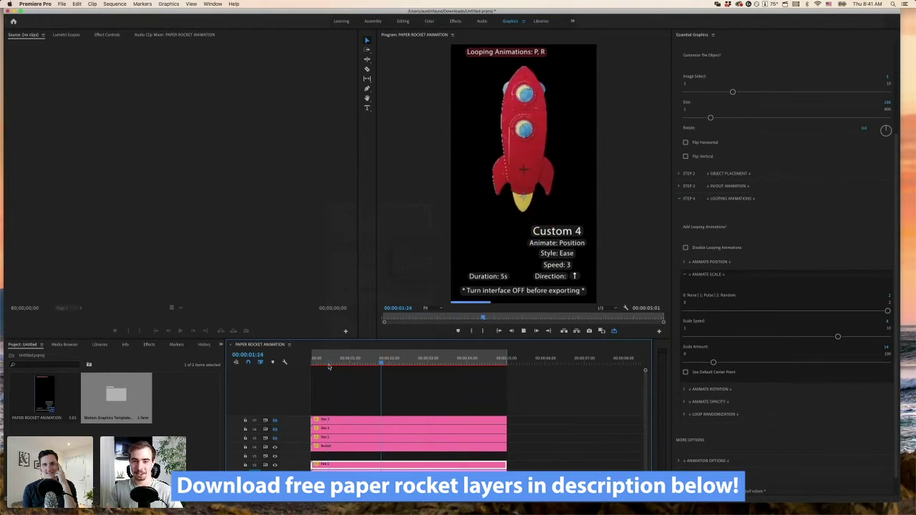
key(space)
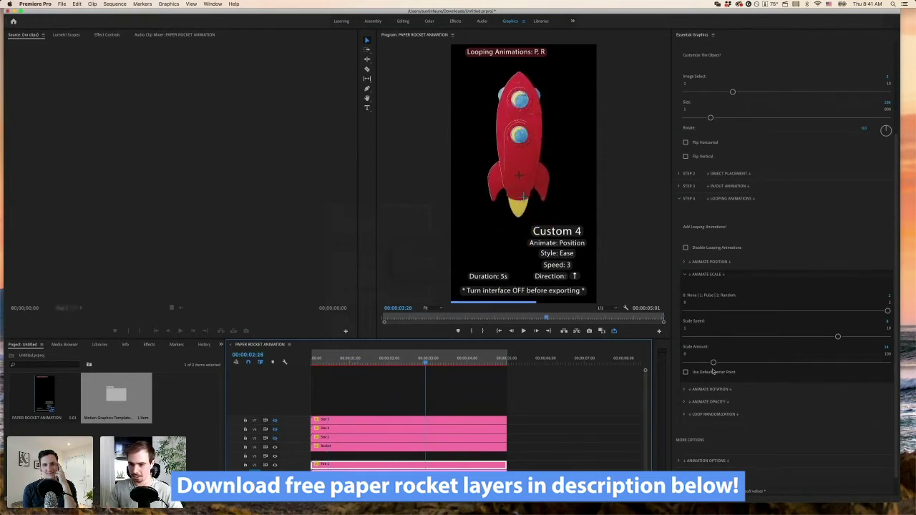
Step: Set the fire's looping Scale Speed to the maximum of 10 and play back the flicker
drag(837, 337, 893, 341)
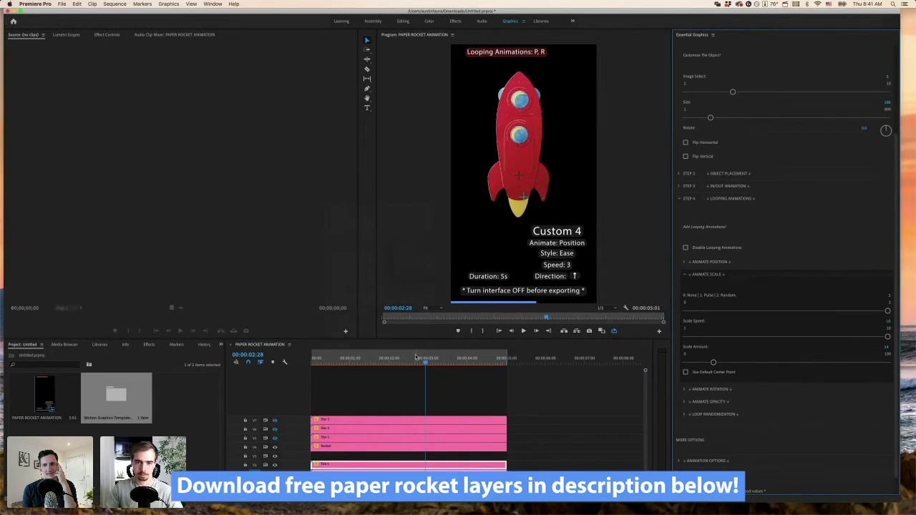
drag(416, 356, 344, 366)
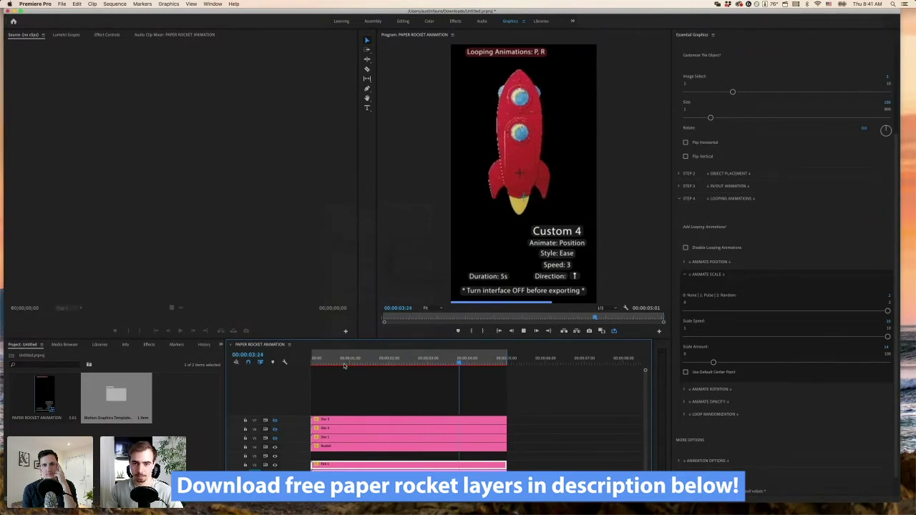
click(408, 363)
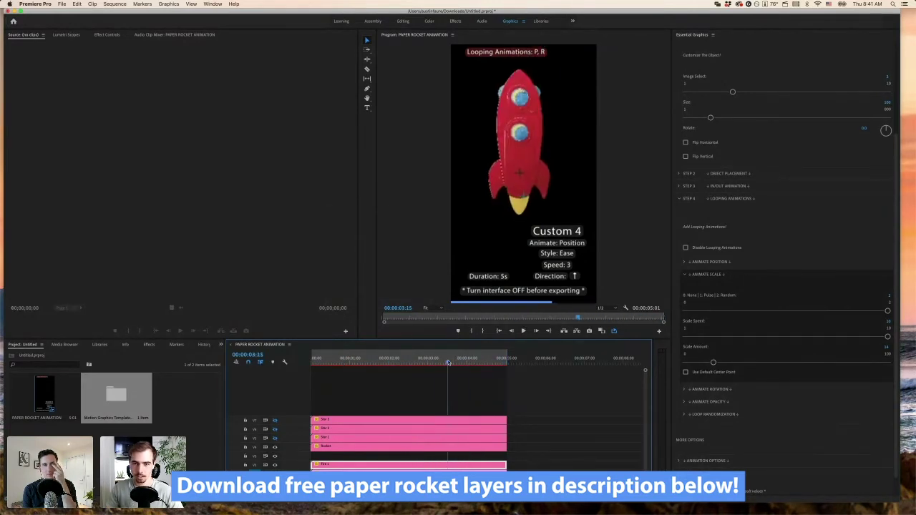
Step: Nudge the yellow fire slightly upward by lowering its Up / Down object placement, and play it back behind the rocket
drag(408, 364, 445, 365)
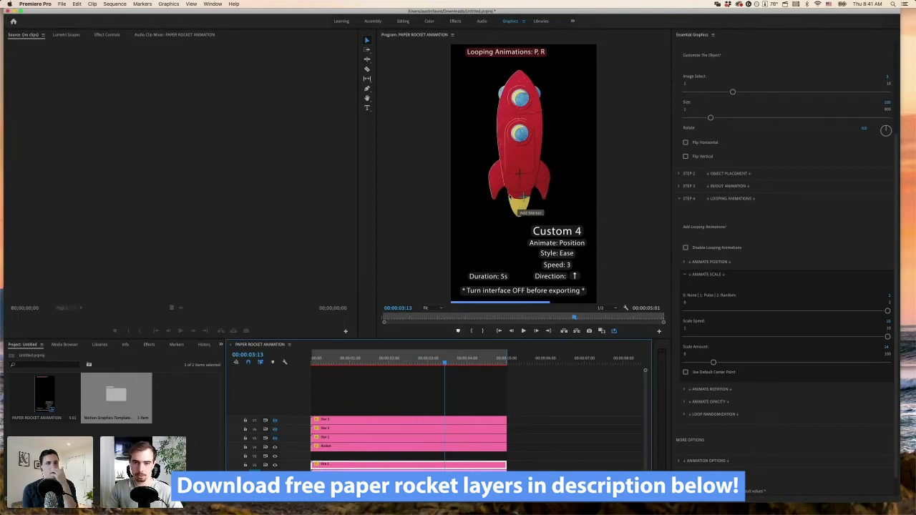
click(678, 175)
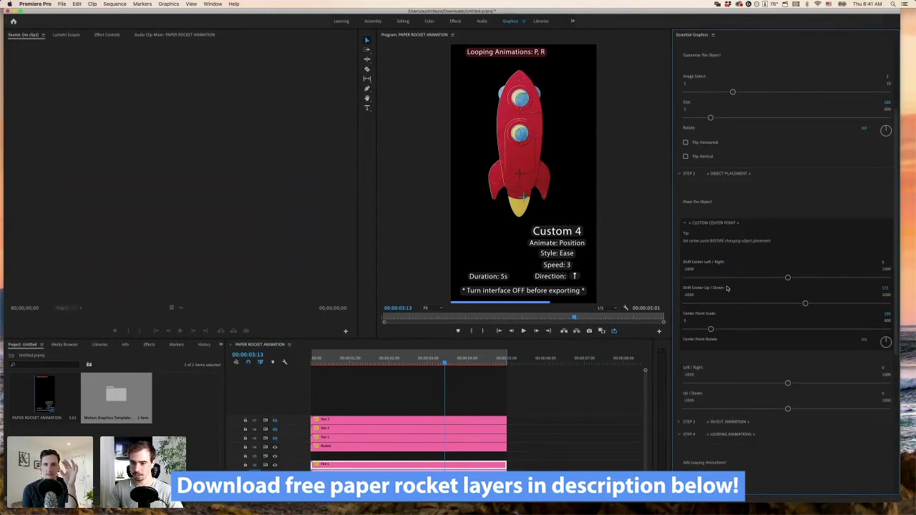
click(684, 224)
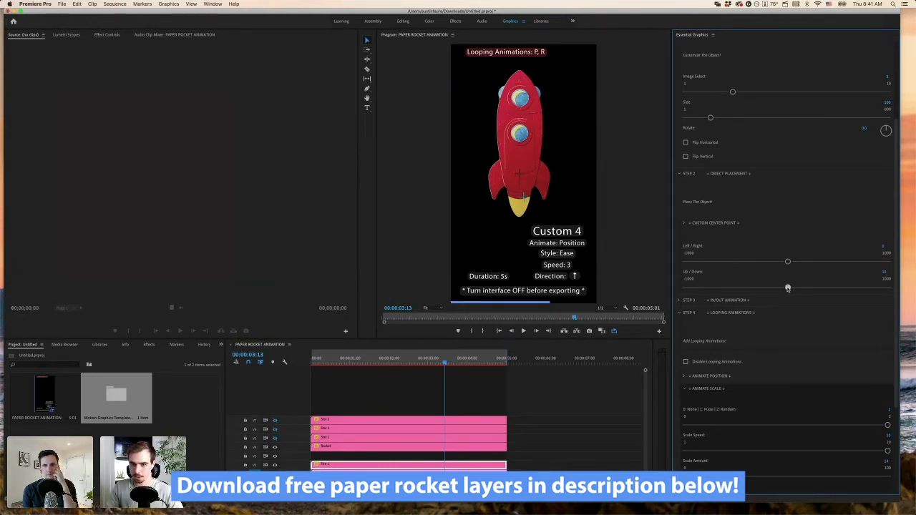
drag(787, 288, 784, 288)
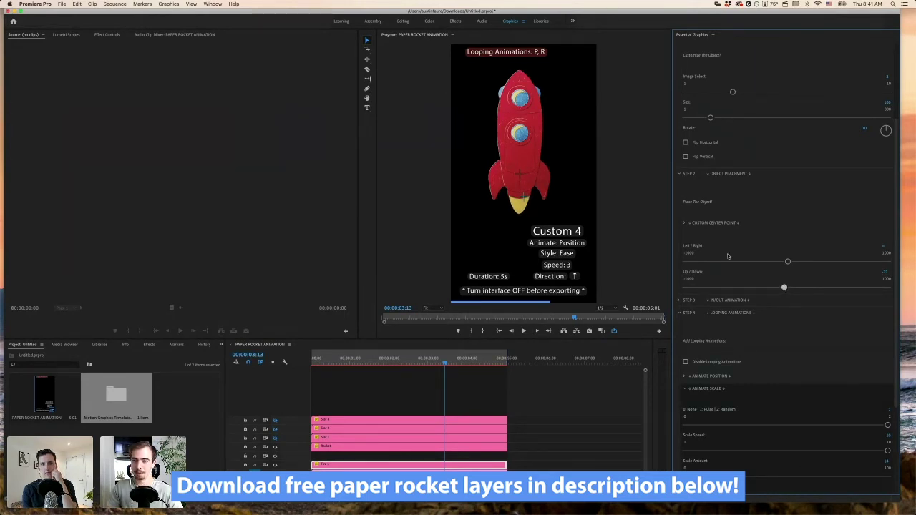
click(680, 174)
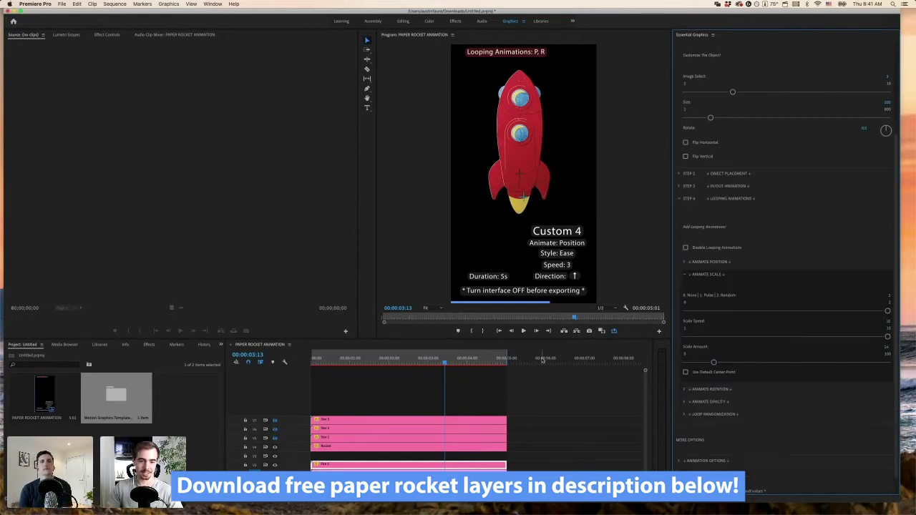
drag(422, 361, 377, 363)
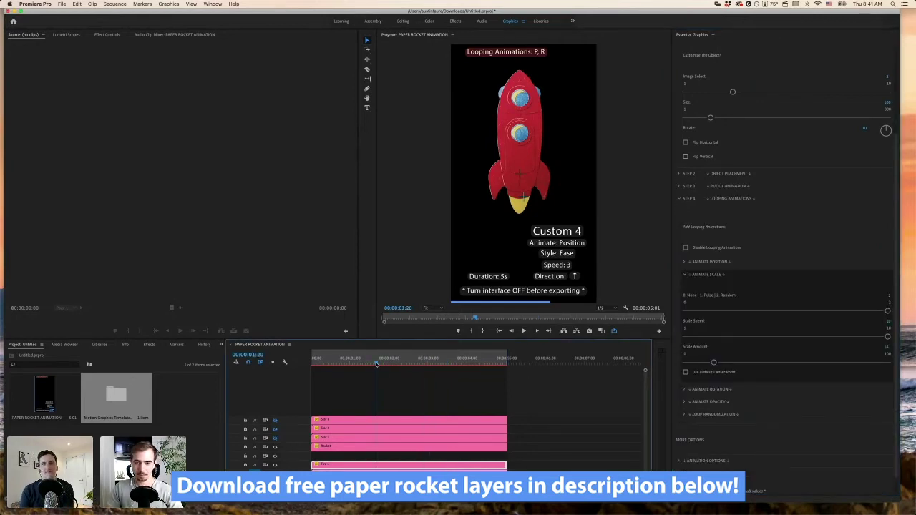
key(space)
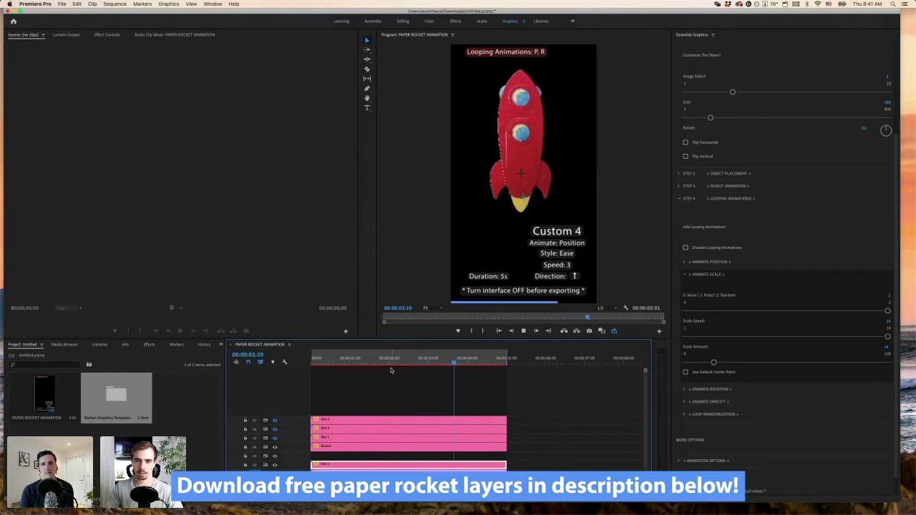
key(space)
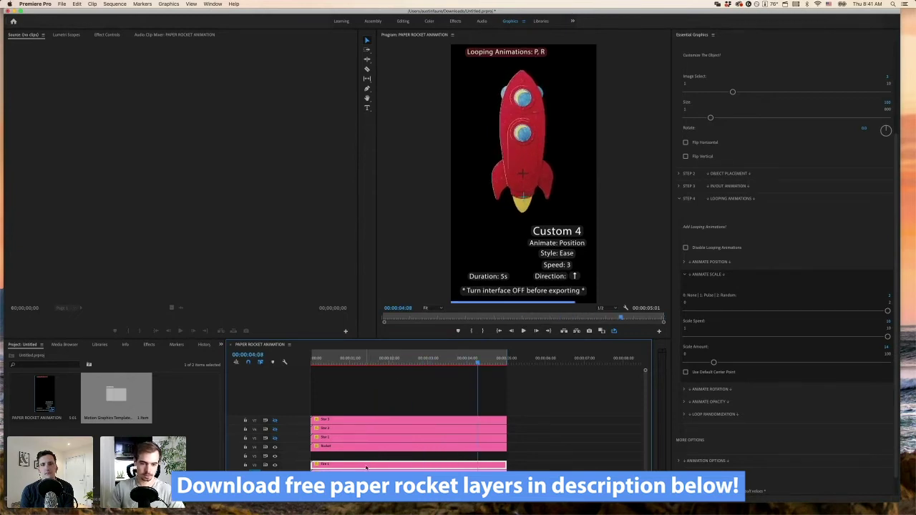
Step: Duplicate the Fire 1 clip onto the empty track between Fire 1 and Rocket, and hide the Rocket track
drag(366, 466, 365, 458)
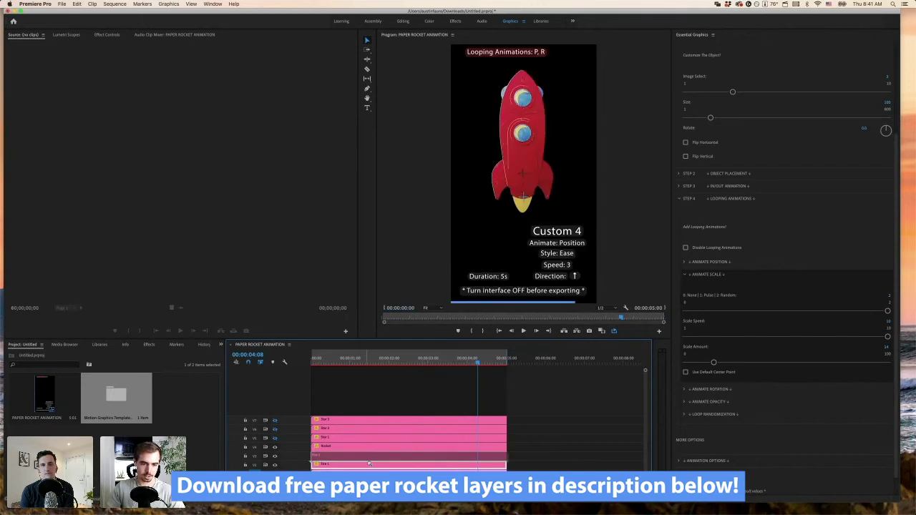
click(275, 446)
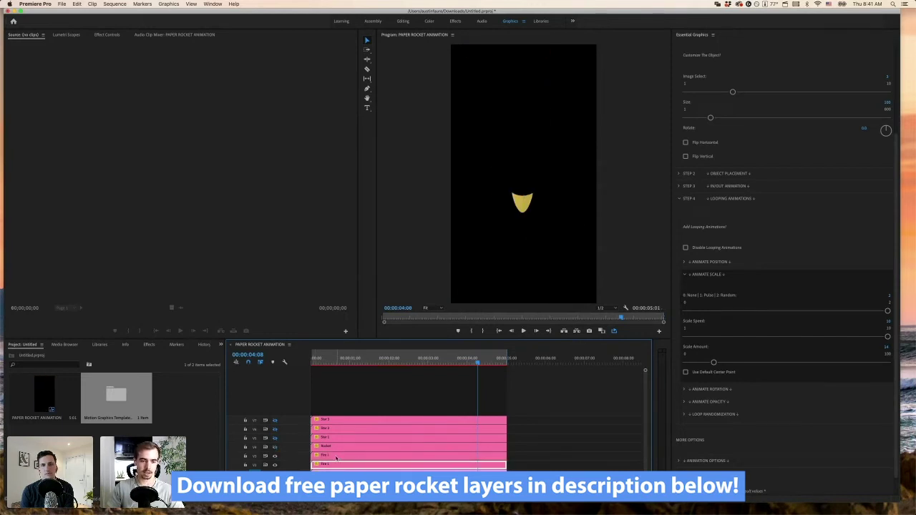
Step: Rename the duplicated fire clip as Fire 2
click(290, 456)
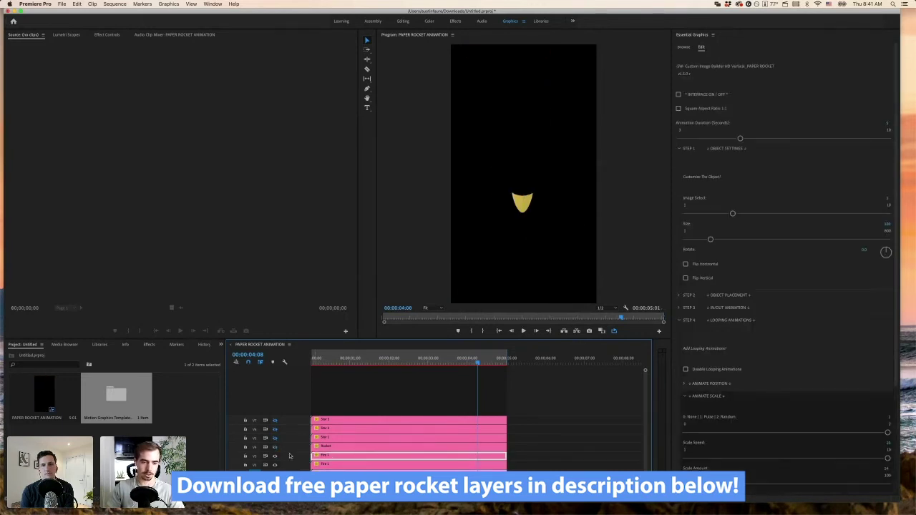
right_click(334, 457)
click(354, 437)
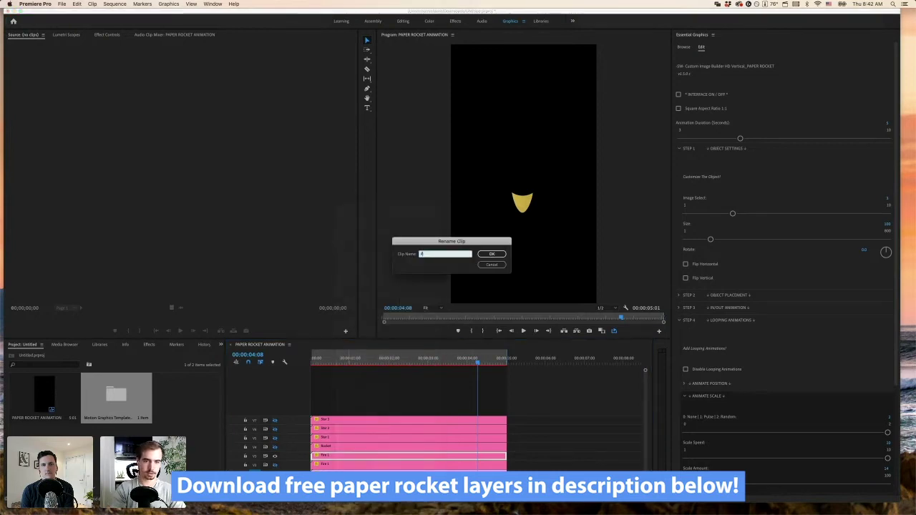
key(Return)
Step: Switch Fire 2 to the blue flame with Image Select 2, and play it back over the visible Fire 1 layer
click(399, 363)
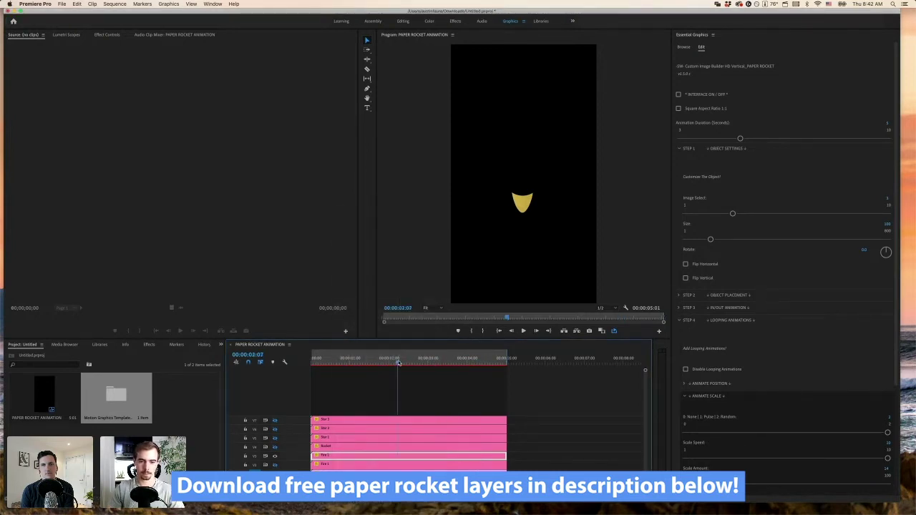
drag(398, 362, 377, 363)
drag(738, 216, 714, 214)
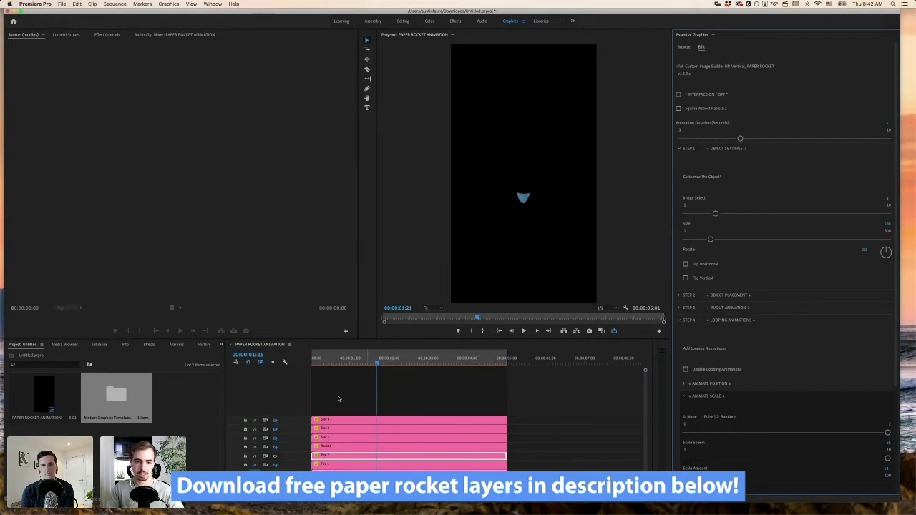
click(274, 466)
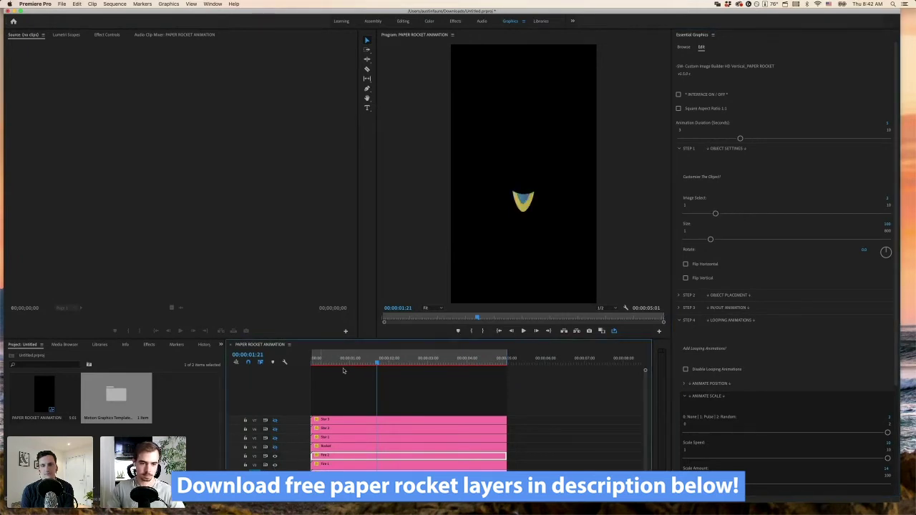
drag(377, 362, 356, 361)
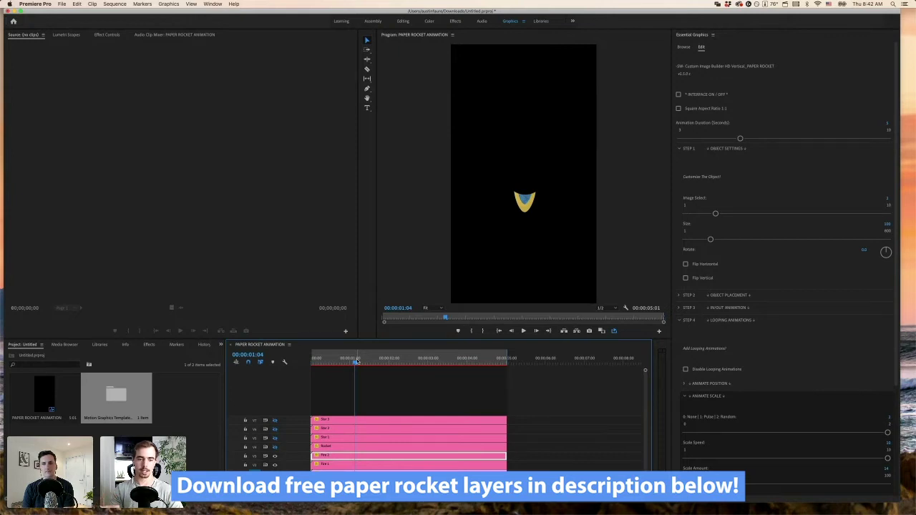
key(space)
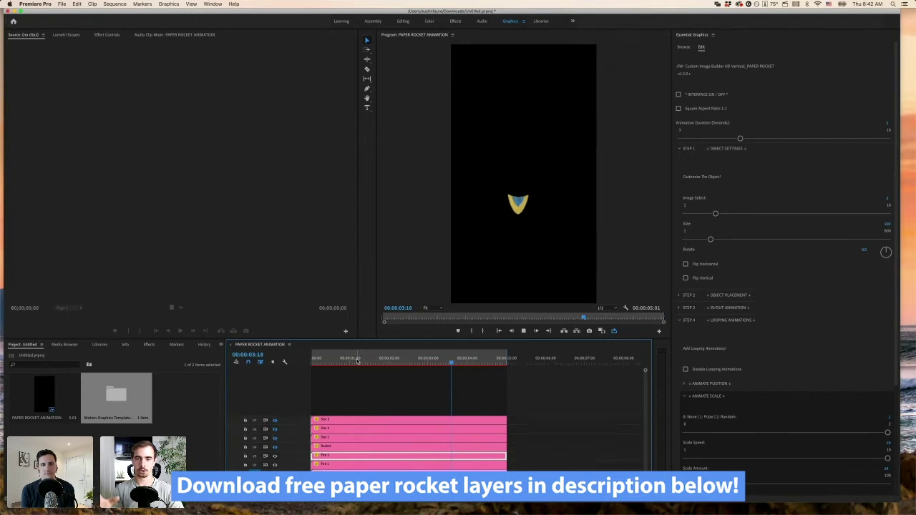
key(space)
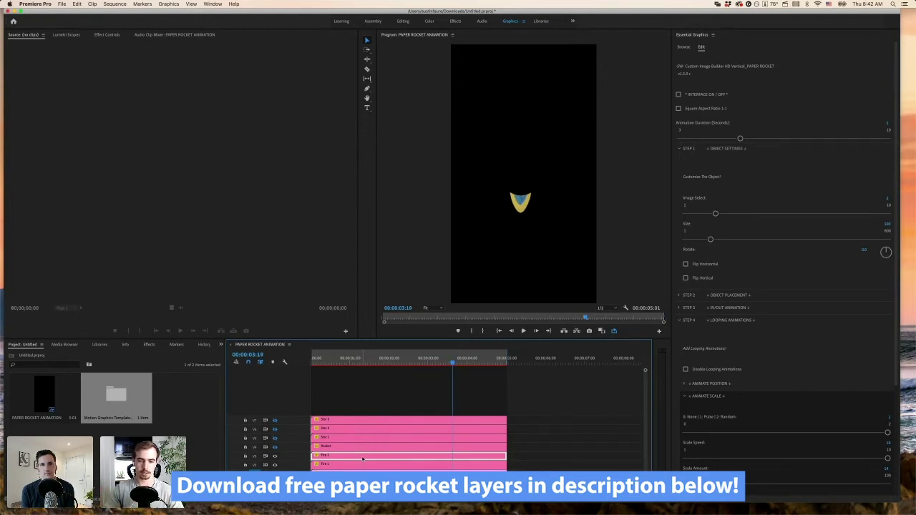
Step: Set Randomize Scale to 2 in Fire 2's loop randomization
click(681, 320)
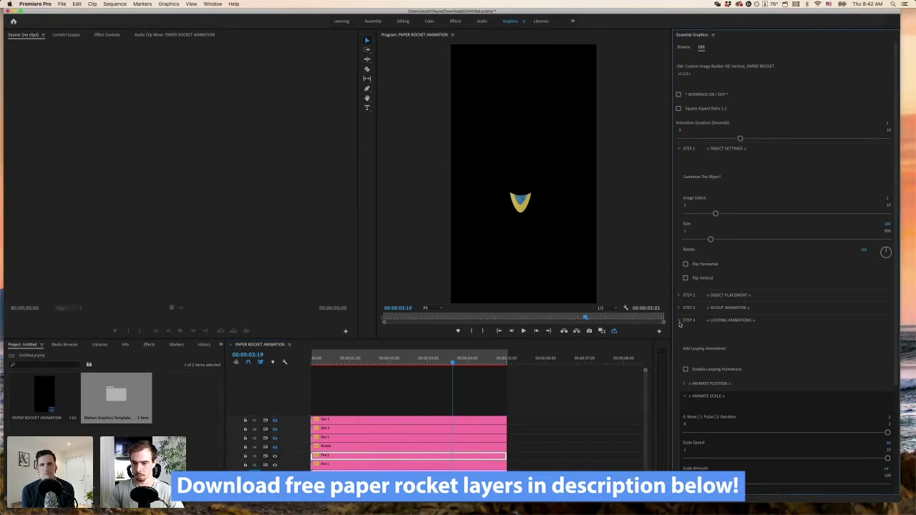
click(679, 320)
click(685, 397)
scroll(690, 402, down, 1)
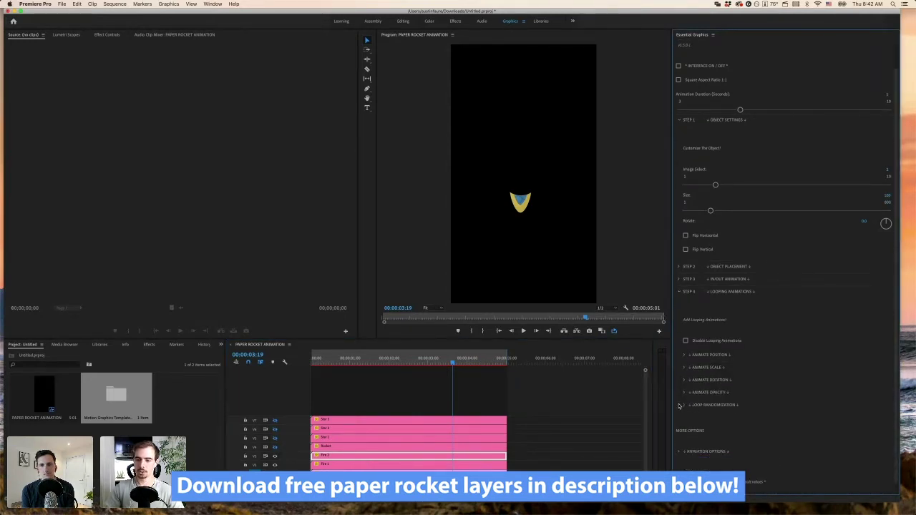
click(684, 405)
scroll(684, 404, down, 3)
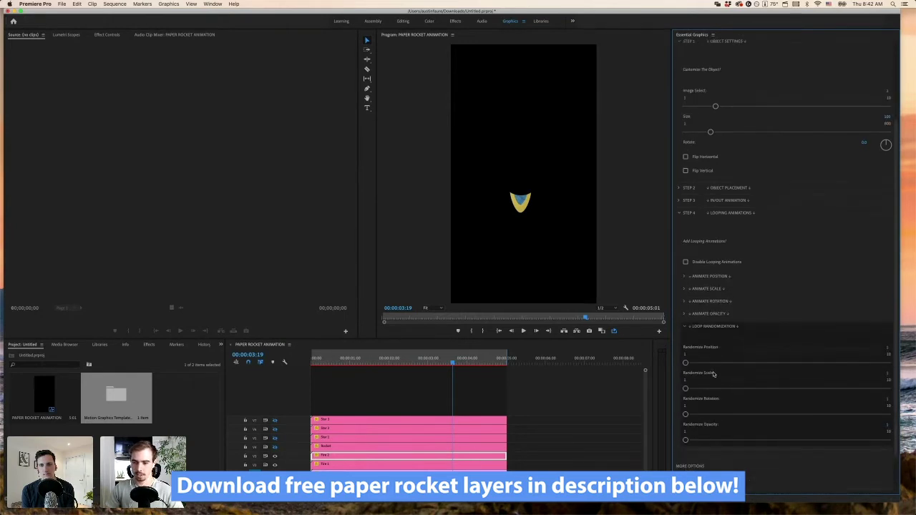
drag(686, 388, 718, 391)
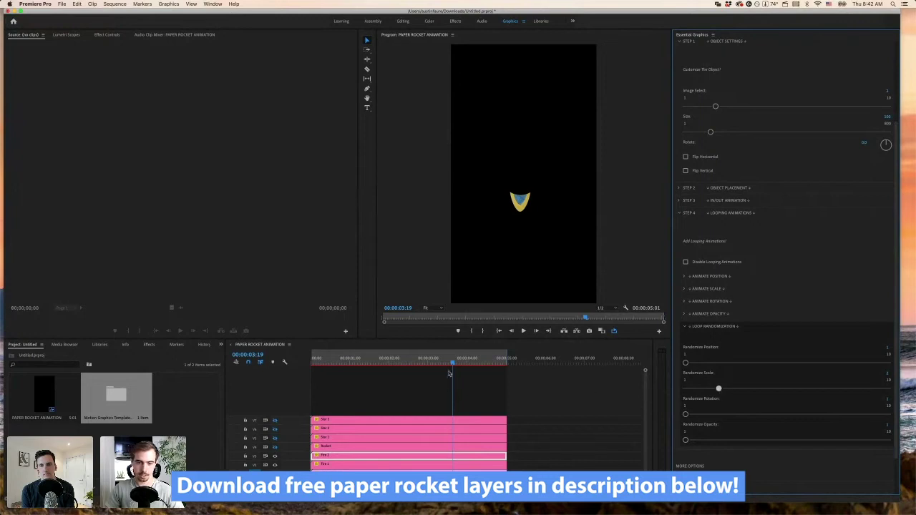
Step: Play back the two flames twice to compare how their scale flicker differs
drag(449, 362, 358, 361)
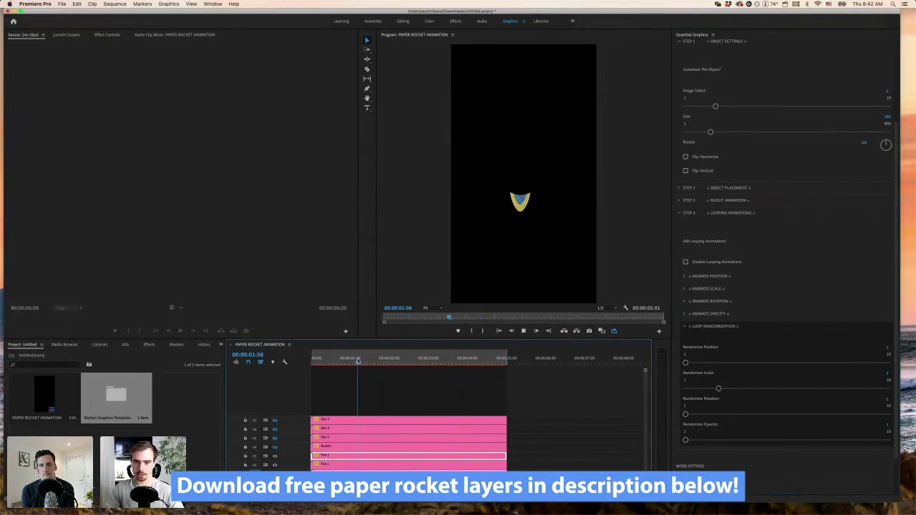
key(space)
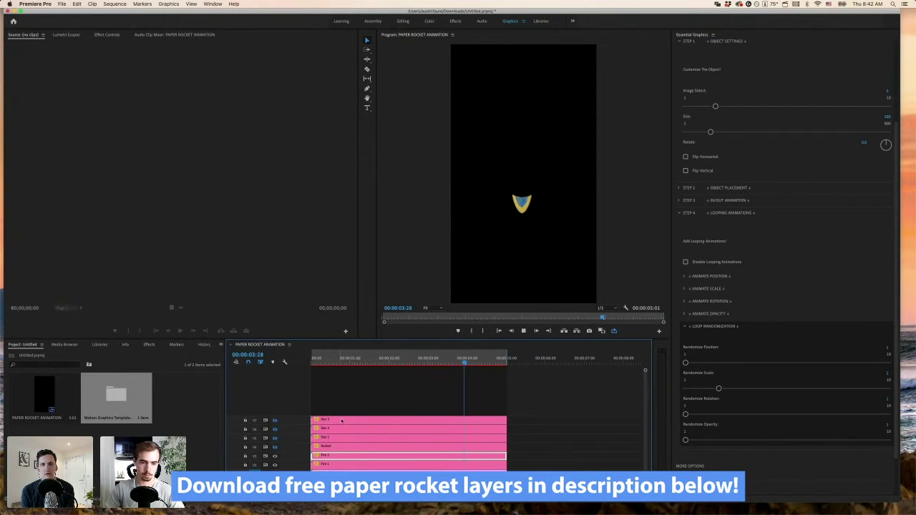
key(space)
drag(429, 361, 401, 364)
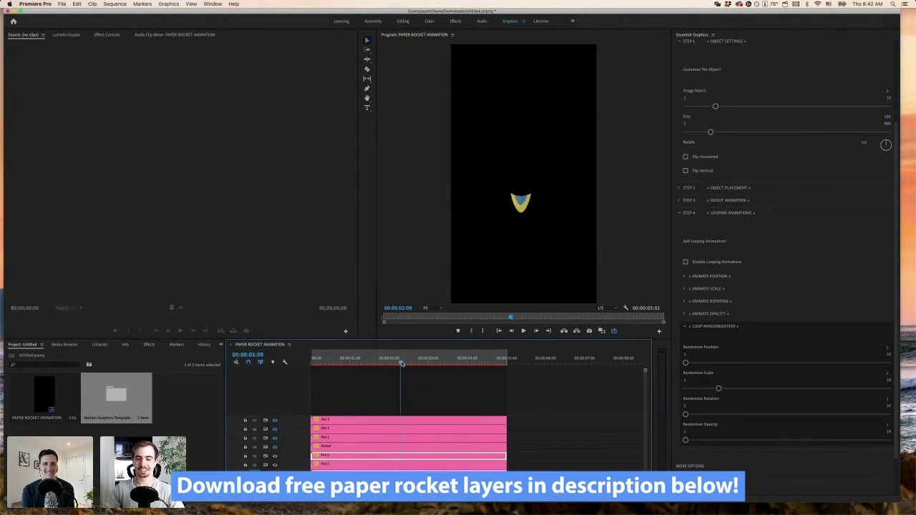
key(space)
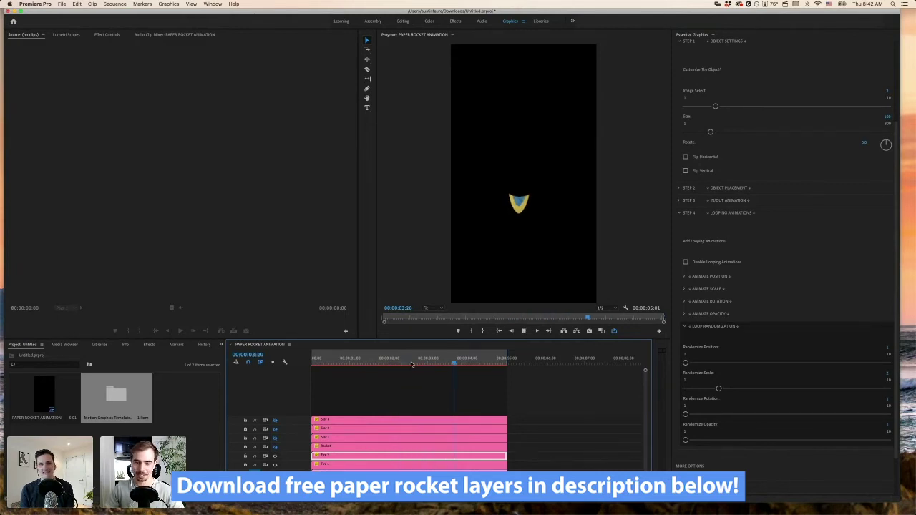
key(space)
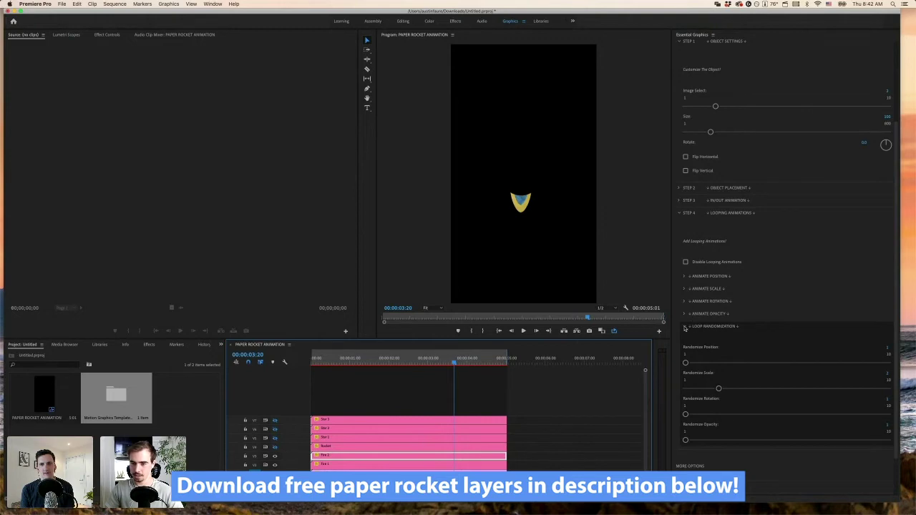
Step: Raise Fire 2's looping Scale Amount to 21 and preview the flicker of both flames
click(685, 326)
click(683, 355)
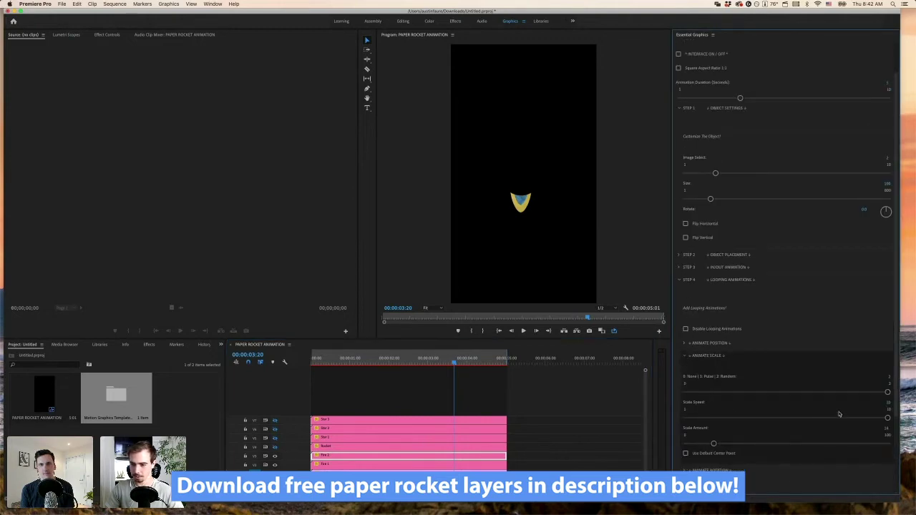
drag(713, 443, 731, 444)
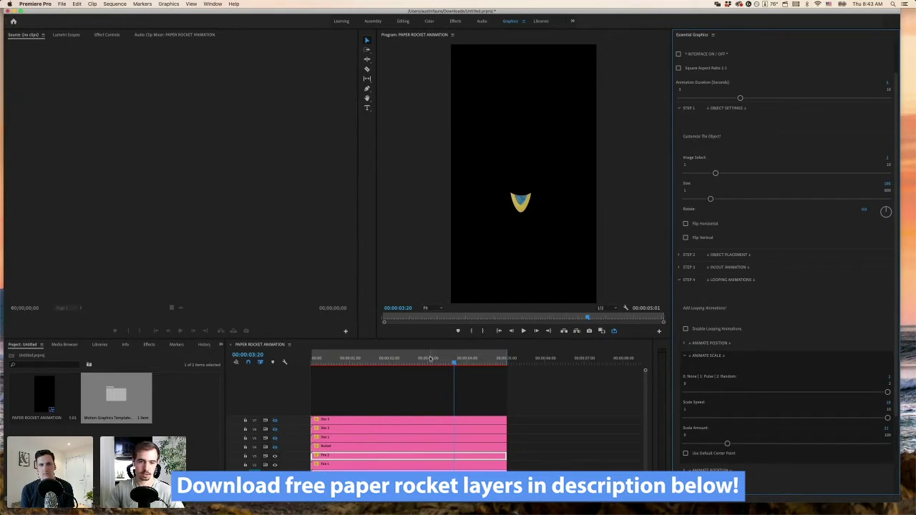
drag(429, 358, 370, 360)
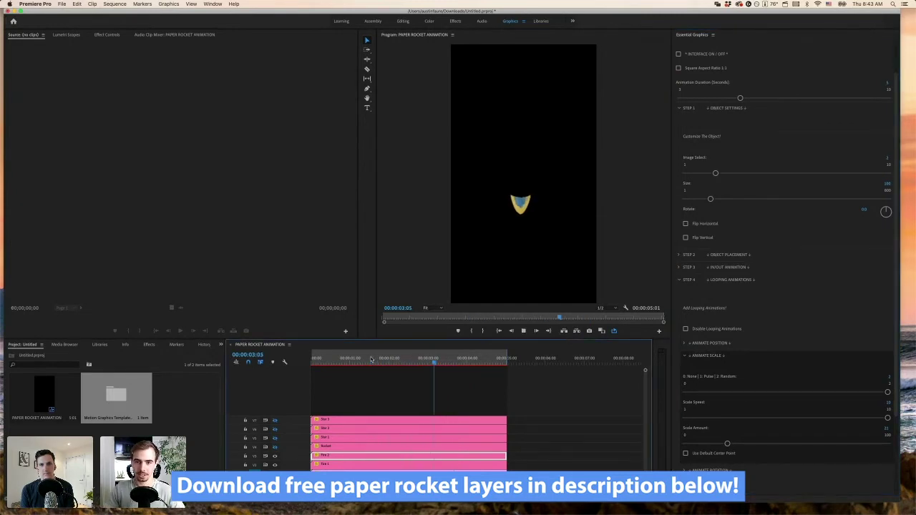
key(space)
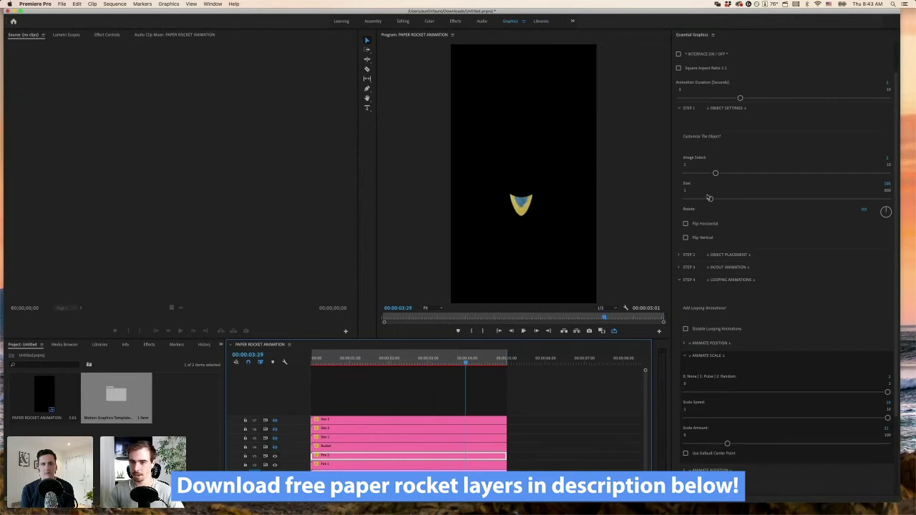
Step: Nudge Fire 2 slightly upward by lowering its Up / Down object placement, and collapse its placement and object settings
click(680, 255)
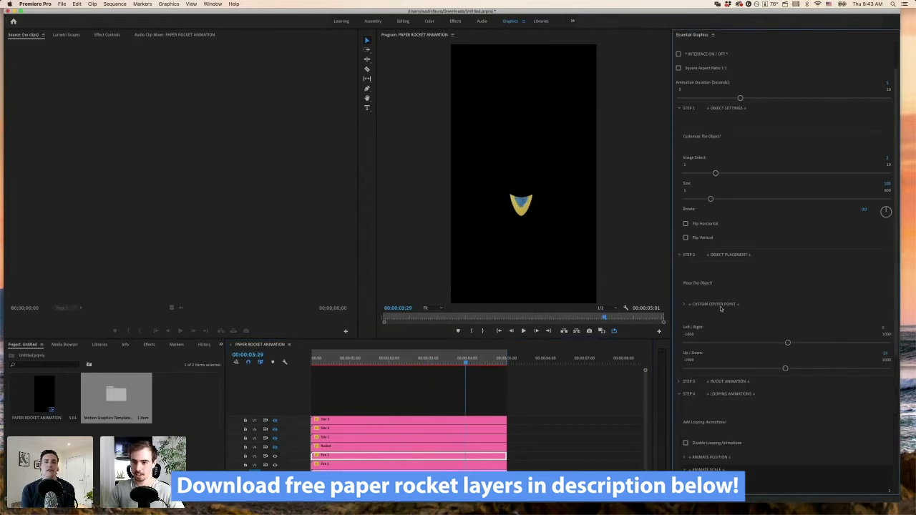
drag(784, 367, 782, 371)
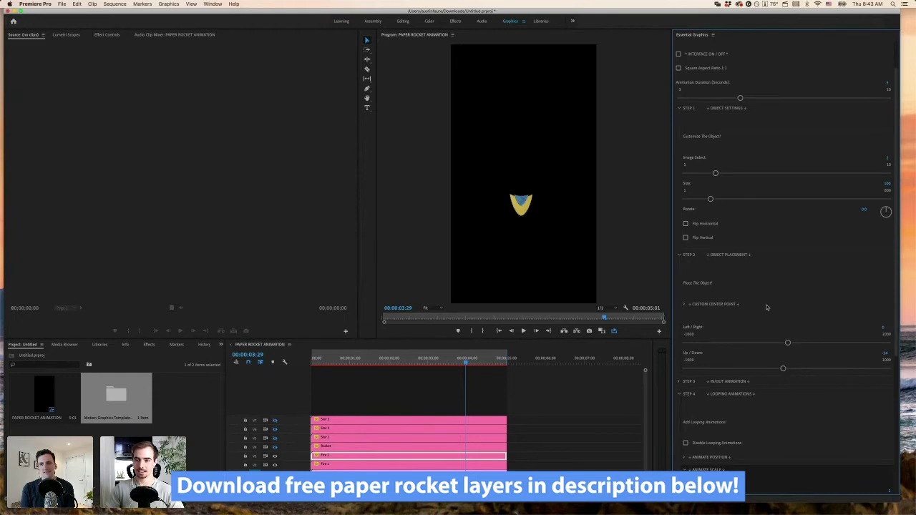
click(680, 255)
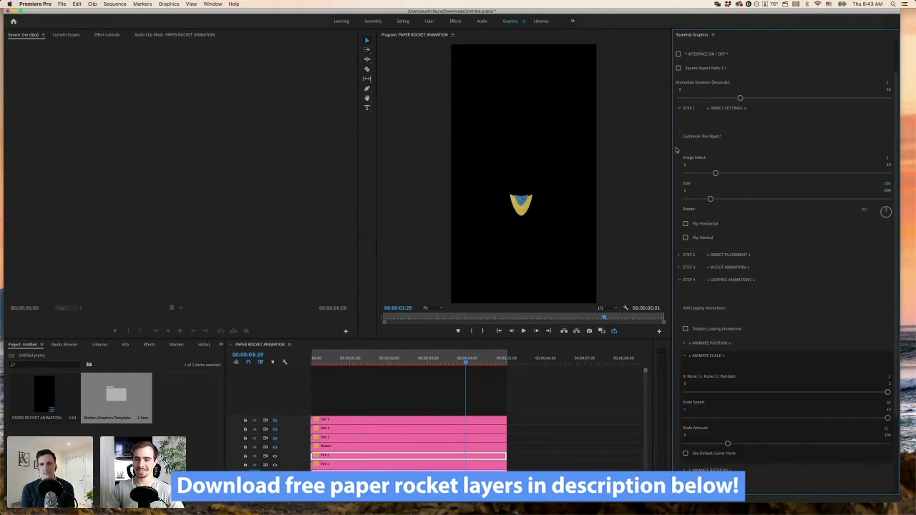
click(679, 109)
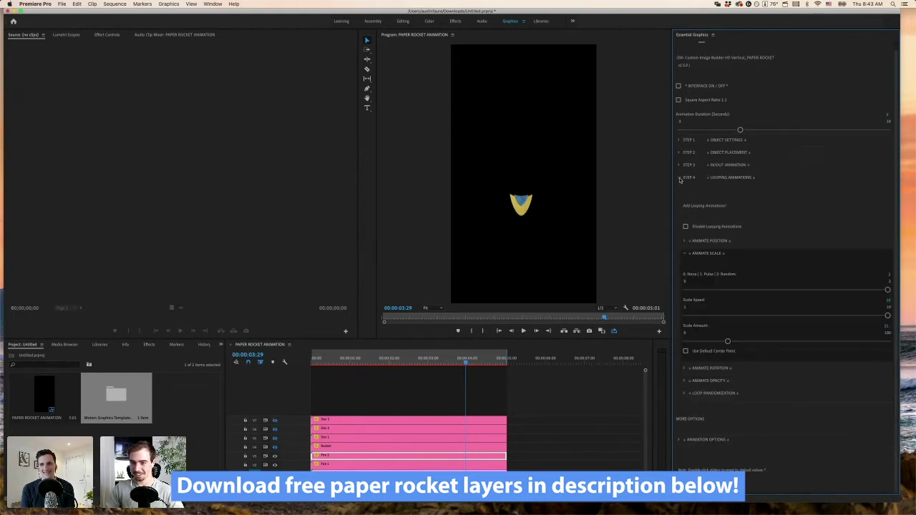
Step: Collapse Fire 2's looping settings and preview the two flames, checking them with the Fire 2 track hidden and shown
click(680, 177)
click(387, 361)
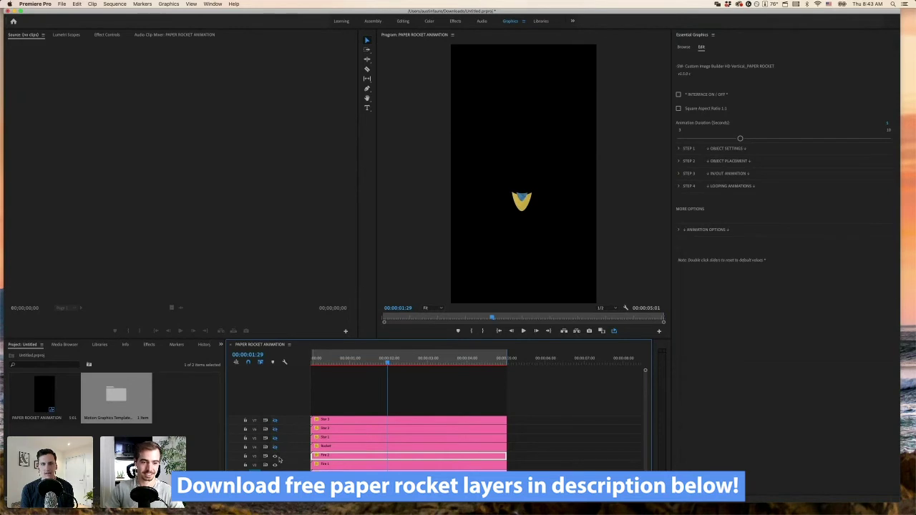
drag(384, 361, 375, 361)
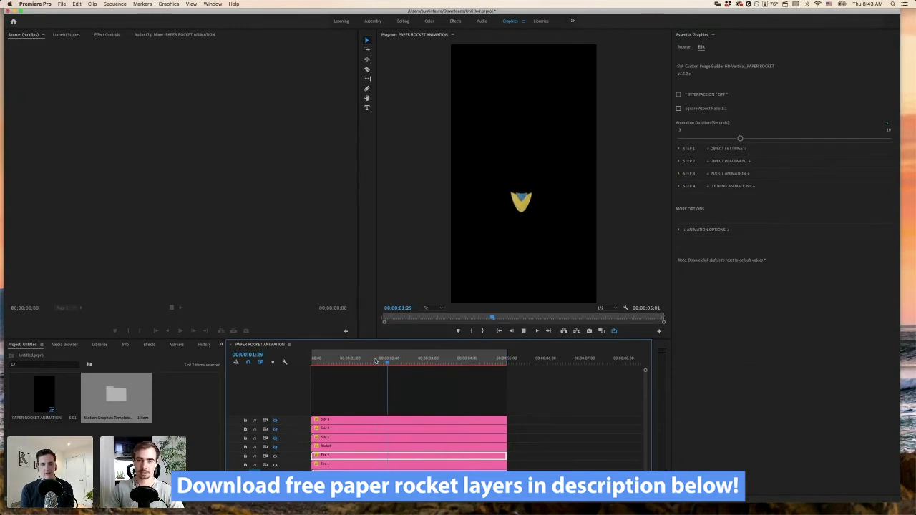
click(275, 457)
click(275, 457)
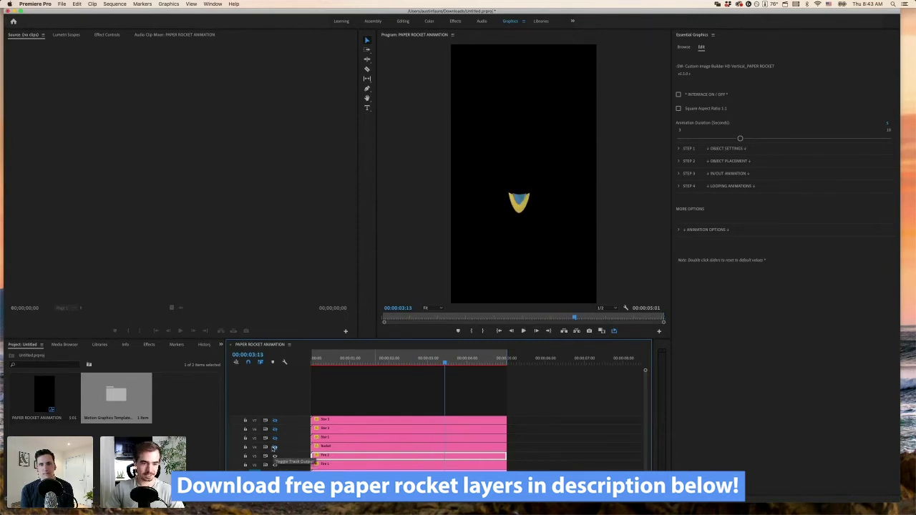
Step: Show the Rocket track and play the rocket together with both flames to check their combined motion
click(275, 447)
click(354, 357)
drag(357, 358, 367, 361)
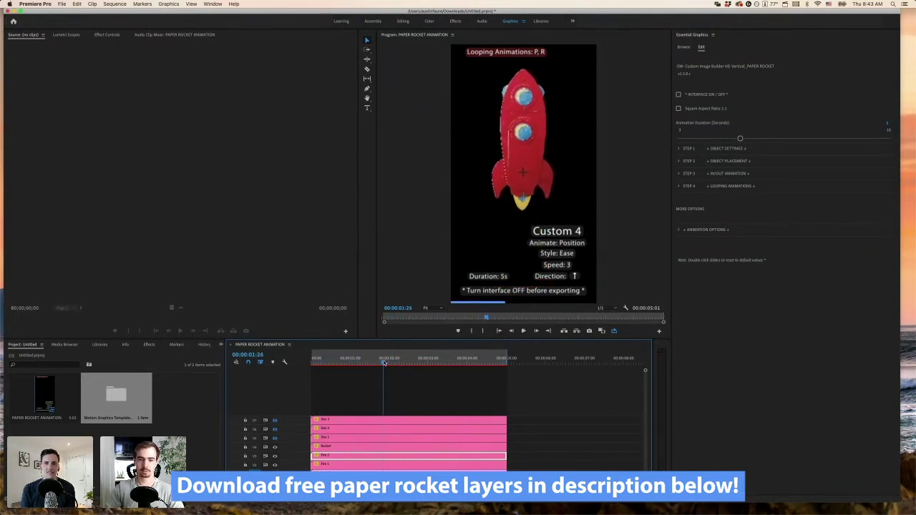
click(407, 363)
mouse_move(407, 363)
mouse_down()
mouse_move(427, 364)
mouse_move(400, 366)
mouse_up()
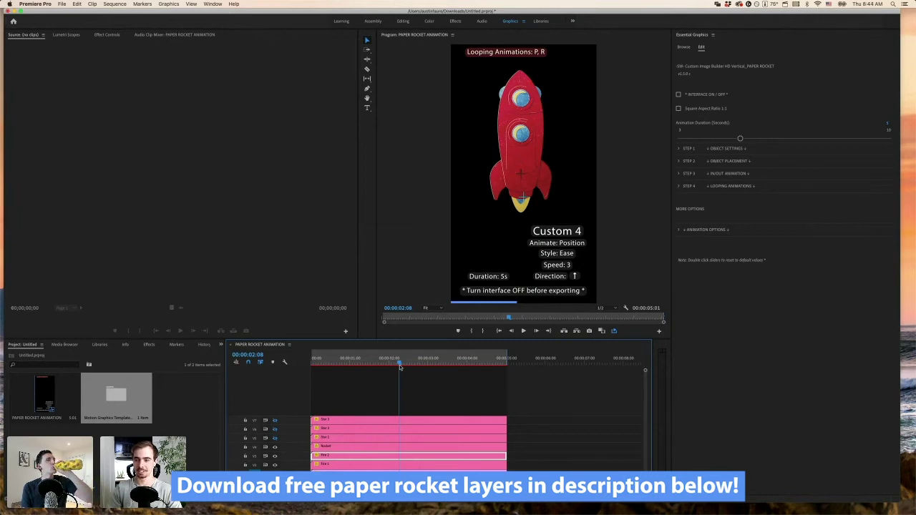
drag(400, 365, 402, 361)
click(325, 371)
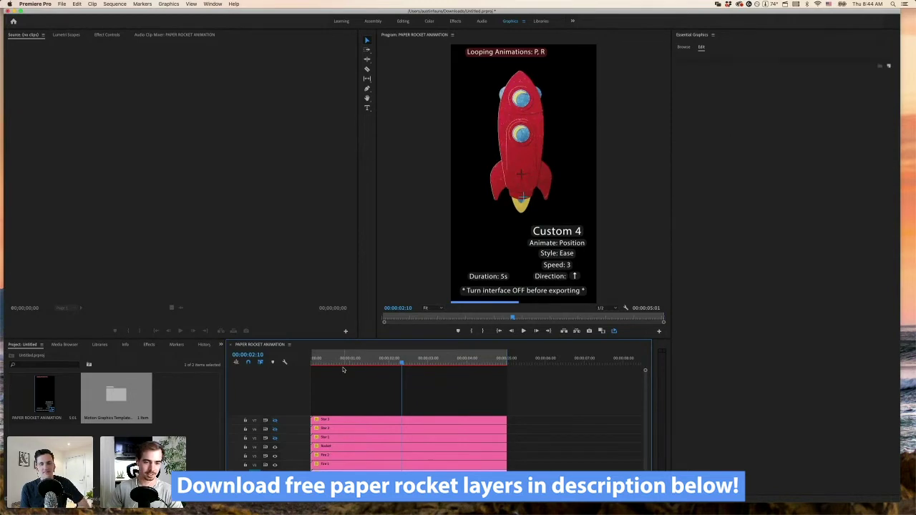
drag(392, 355, 382, 357)
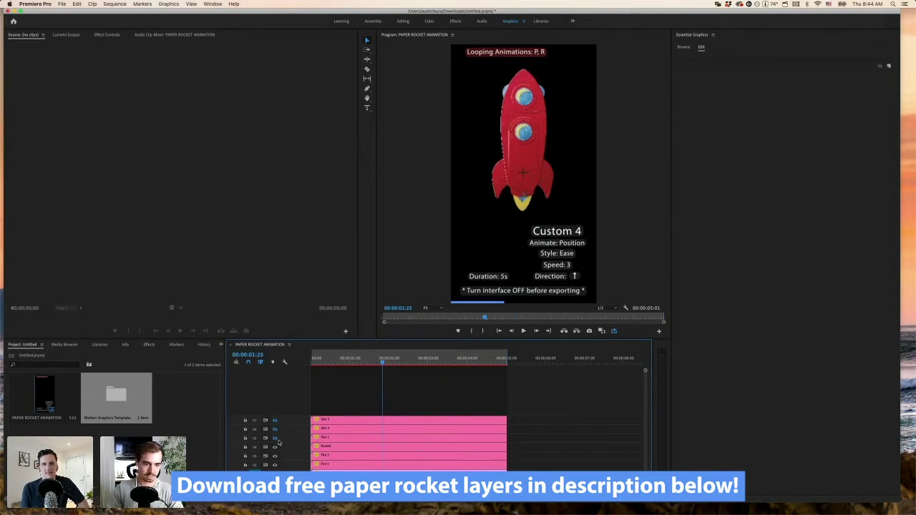
Step: Hide the rocket and fire tracks, check Star 1 on its own, and leave only the topmost Star 3 track visible
click(275, 444)
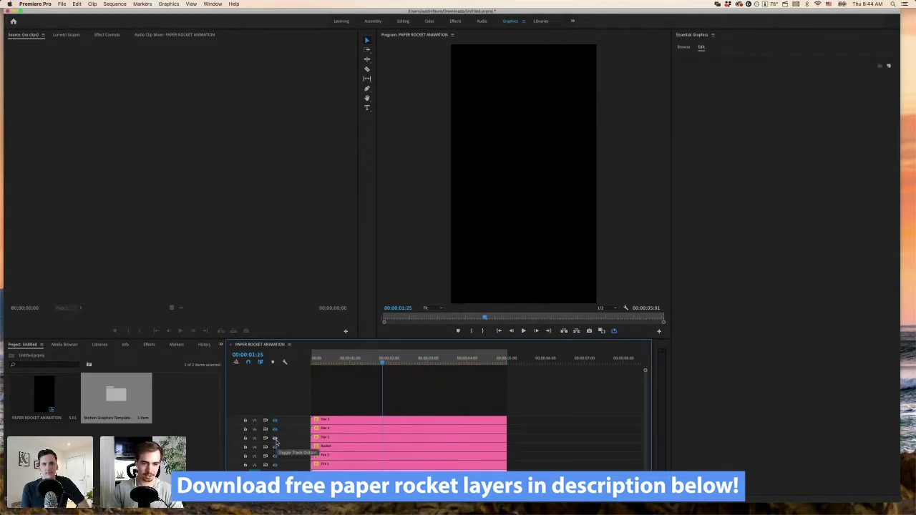
click(276, 437)
drag(386, 358, 380, 357)
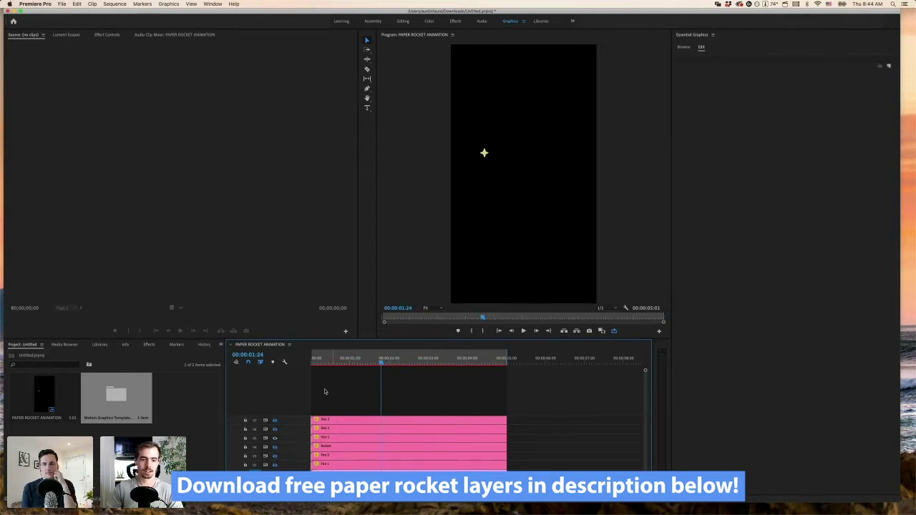
click(275, 438)
click(275, 422)
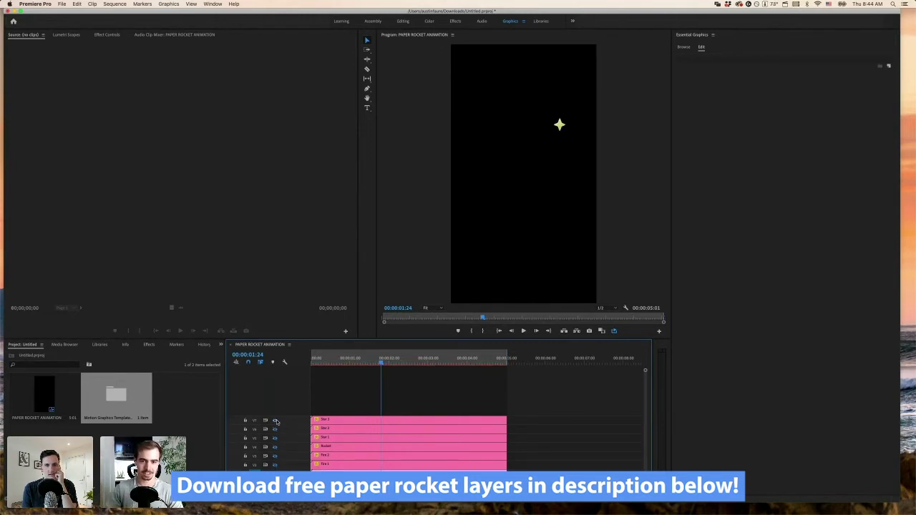
Step: Turn on the interface overlay for the Star 3 clip and test its Left / Right object placement, resetting it to default
click(374, 418)
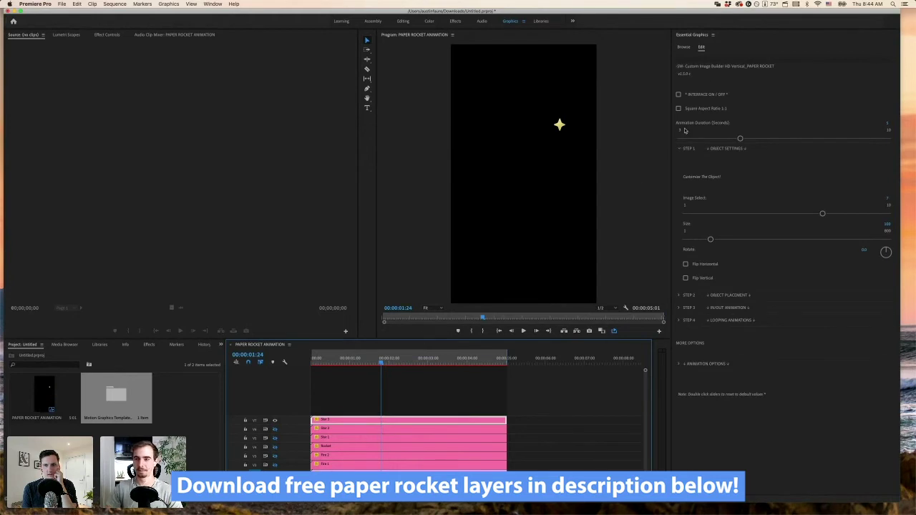
click(678, 94)
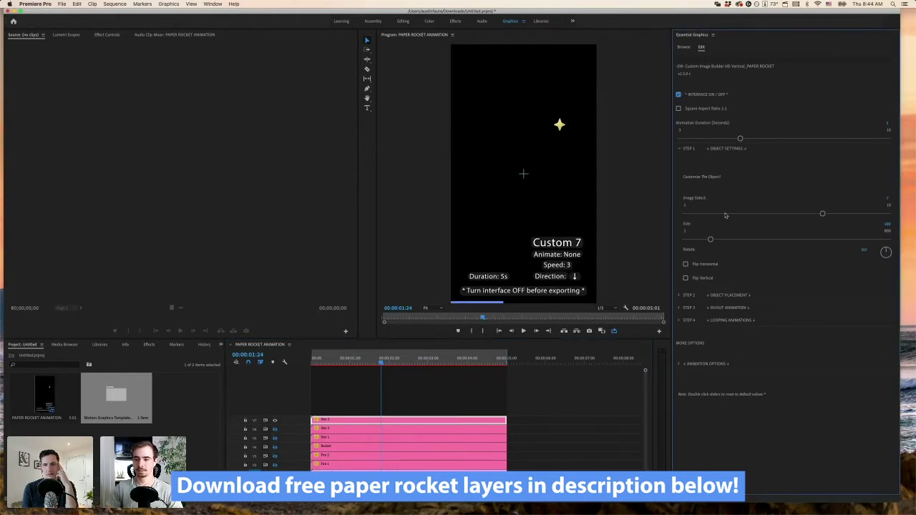
click(680, 148)
click(679, 162)
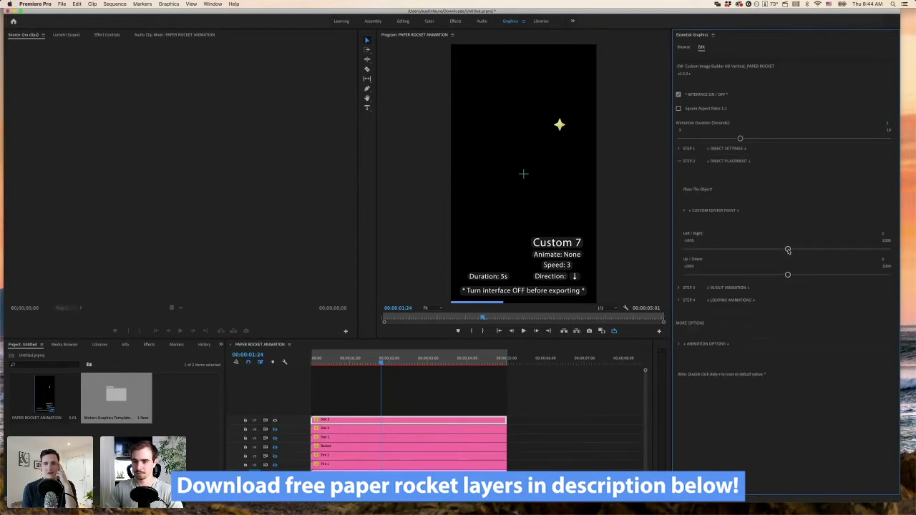
drag(787, 250, 810, 250)
double_click(810, 250)
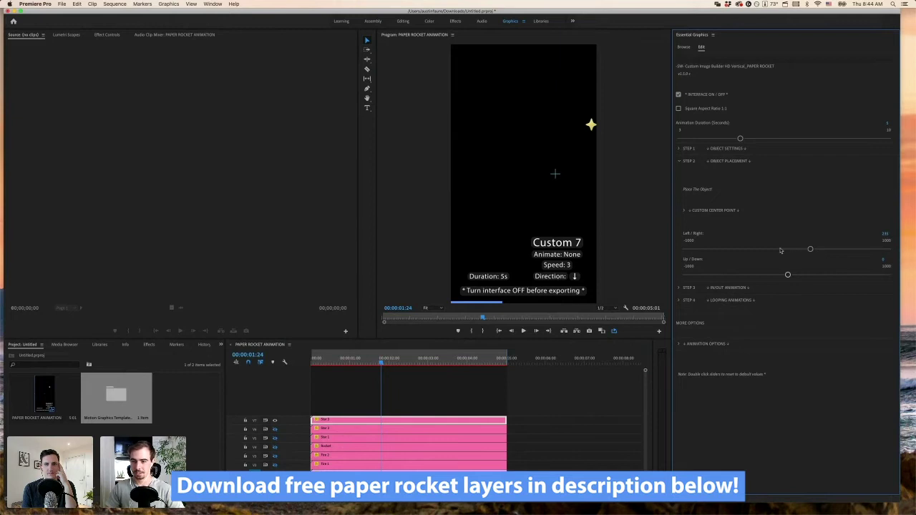
Step: Shift Star 3's custom center point right and up onto the star, and collapse its object placement settings
click(684, 211)
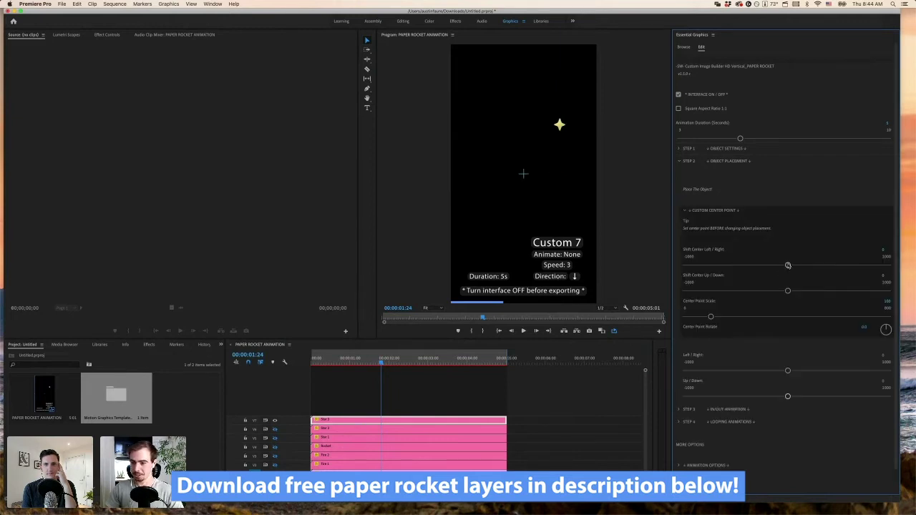
drag(787, 265, 750, 288)
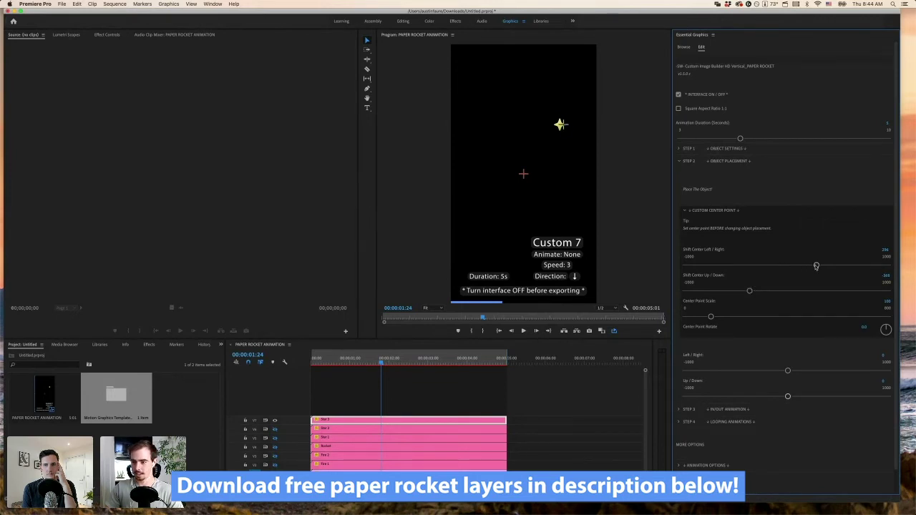
drag(815, 266, 813, 266)
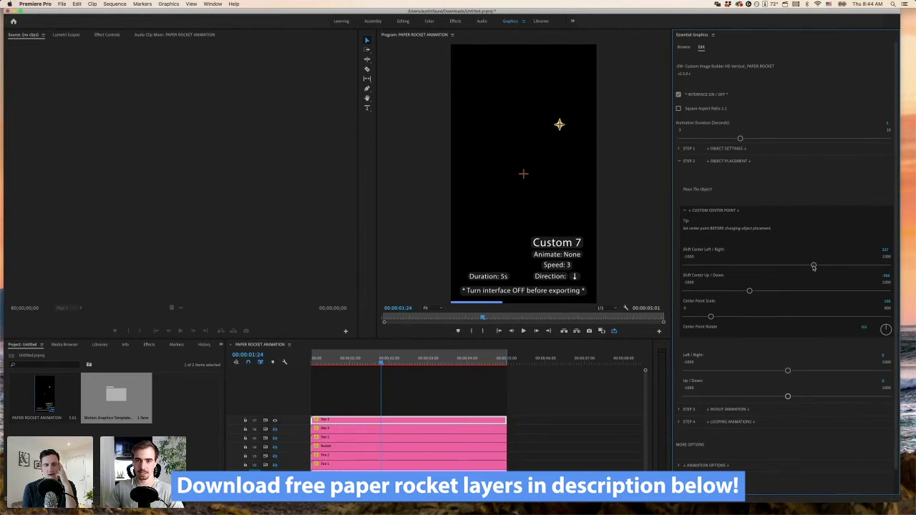
click(685, 211)
click(678, 161)
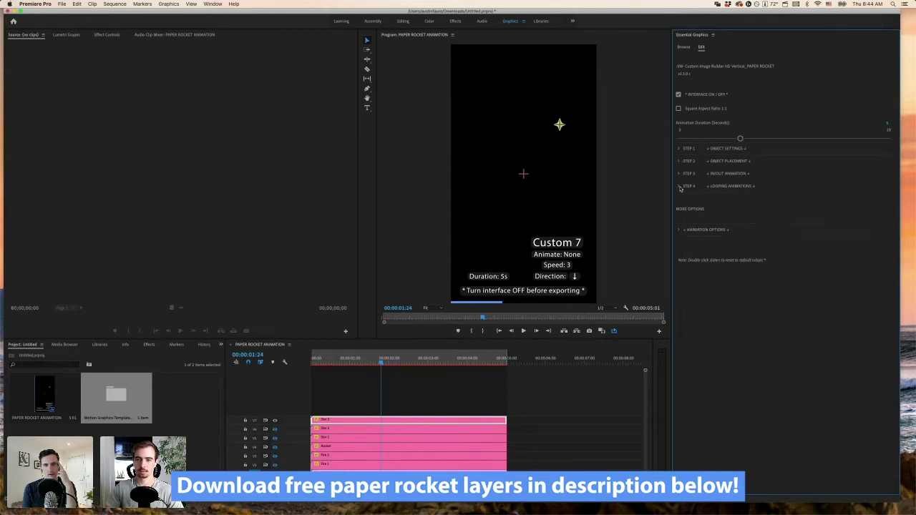
Step: Give Star 3 a random looping scale animation with Scale Speed 2 and Scale Amount 6, and preview it
click(678, 186)
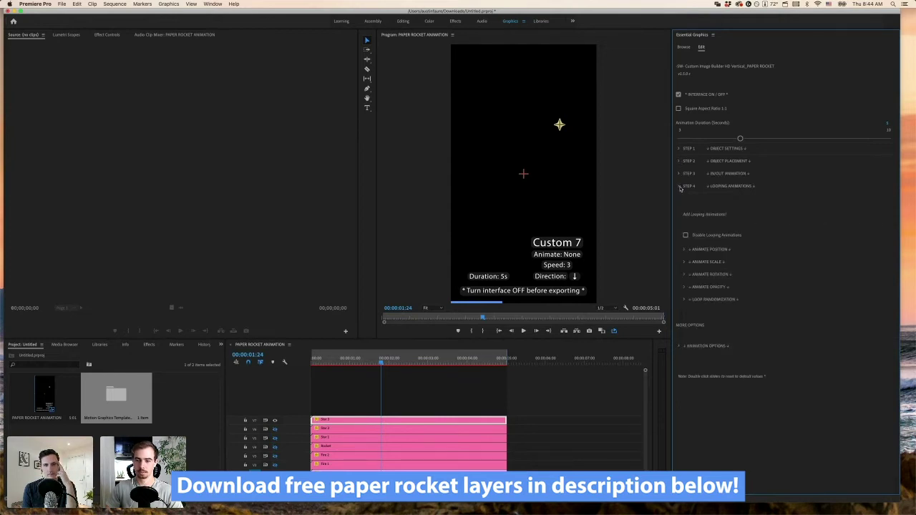
click(684, 263)
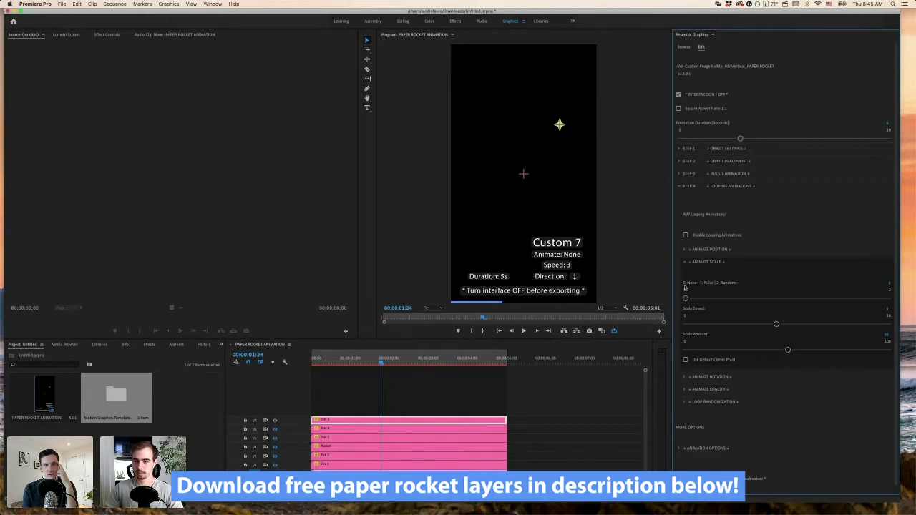
drag(685, 298, 887, 296)
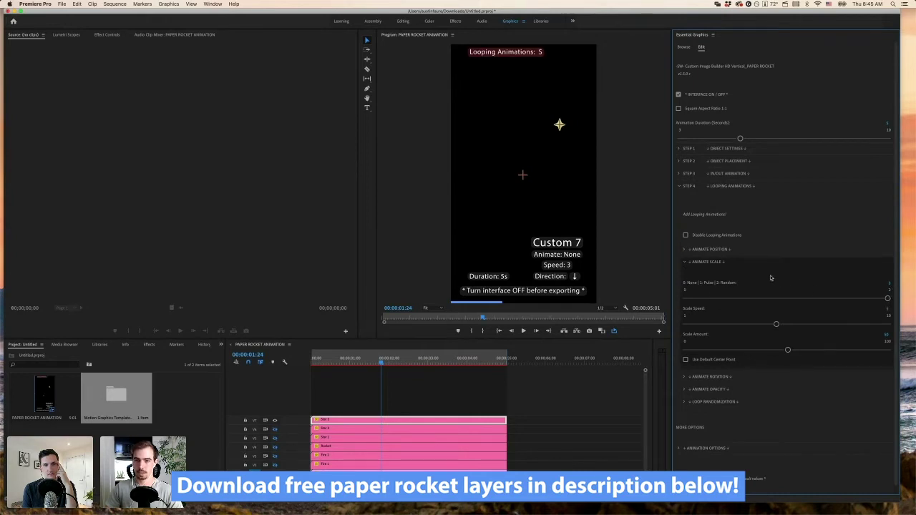
drag(775, 325, 707, 324)
drag(787, 349, 697, 352)
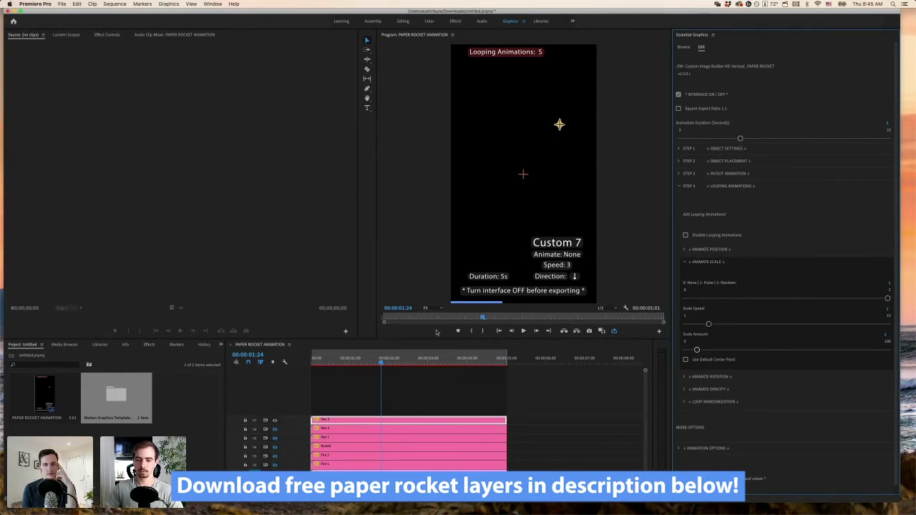
drag(381, 362, 364, 363)
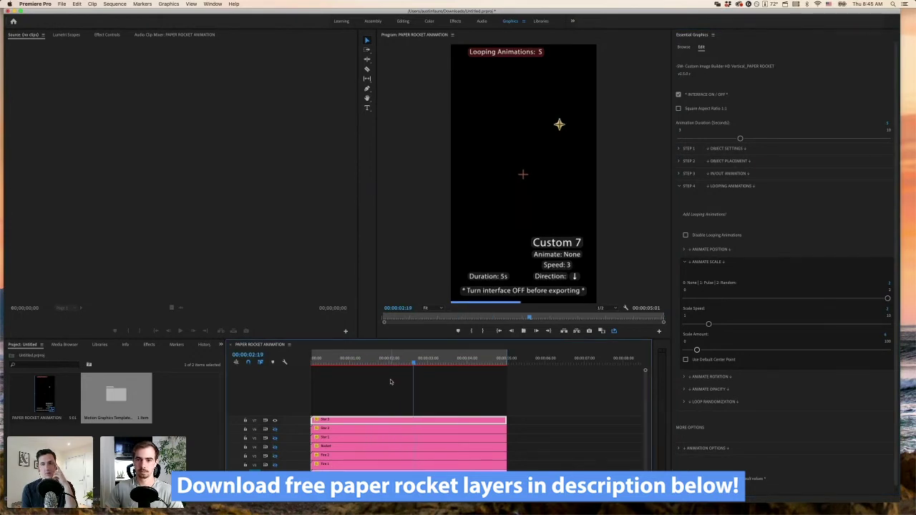
key(space)
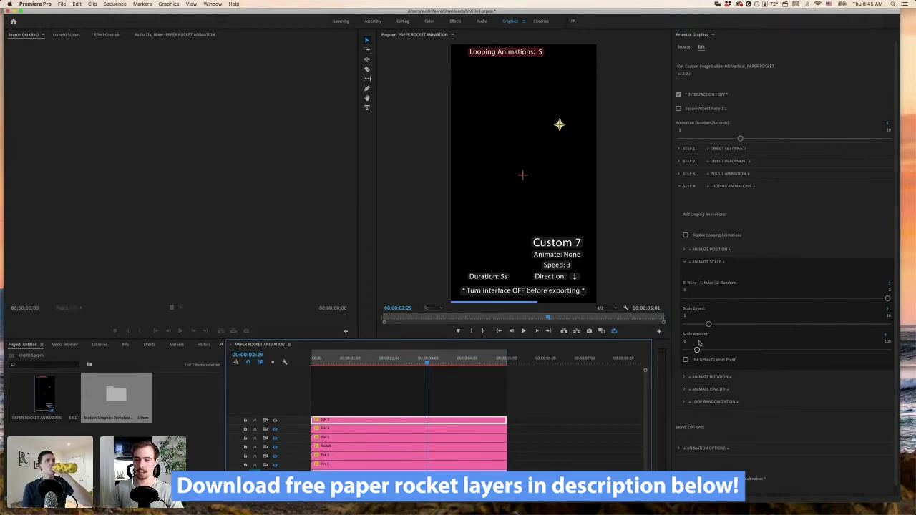
Step: Raise Star 3's looping Scale Amount to 35 and Scale Speed to 4, and play back the star's pulsing
drag(697, 349, 756, 350)
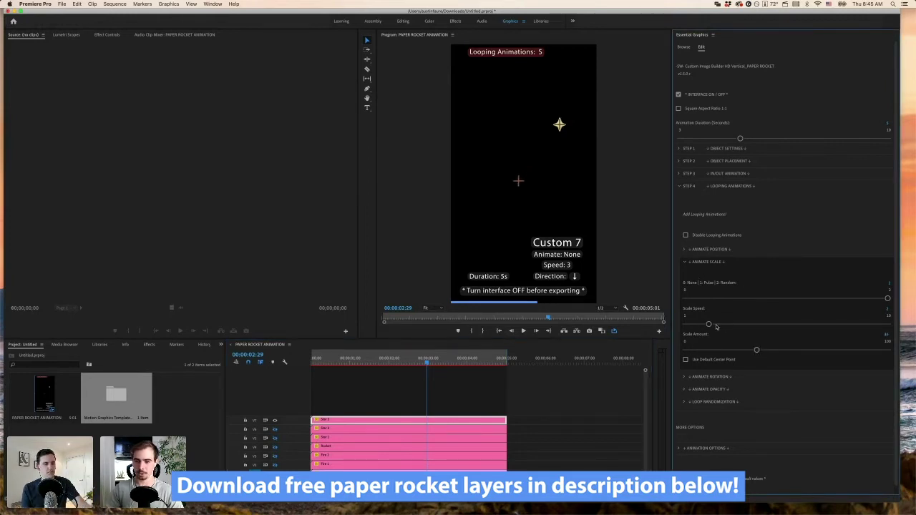
drag(713, 325, 747, 325)
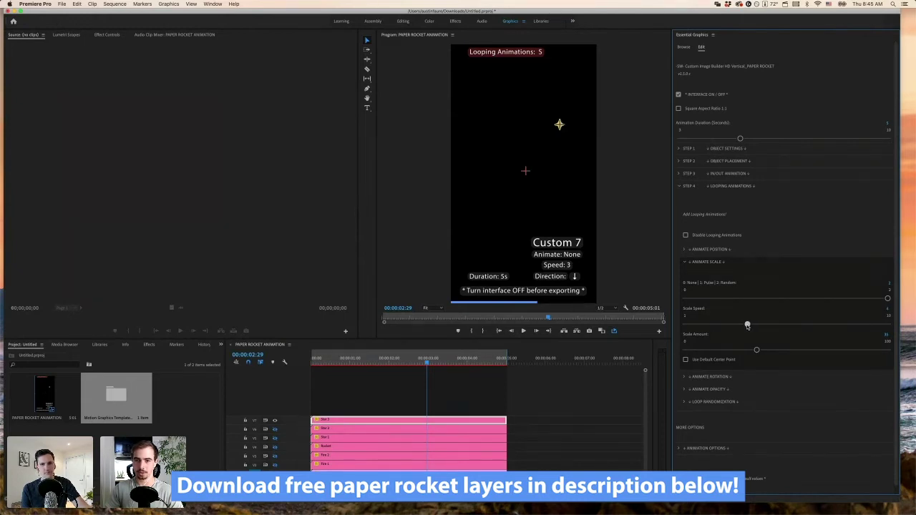
drag(393, 361, 346, 363)
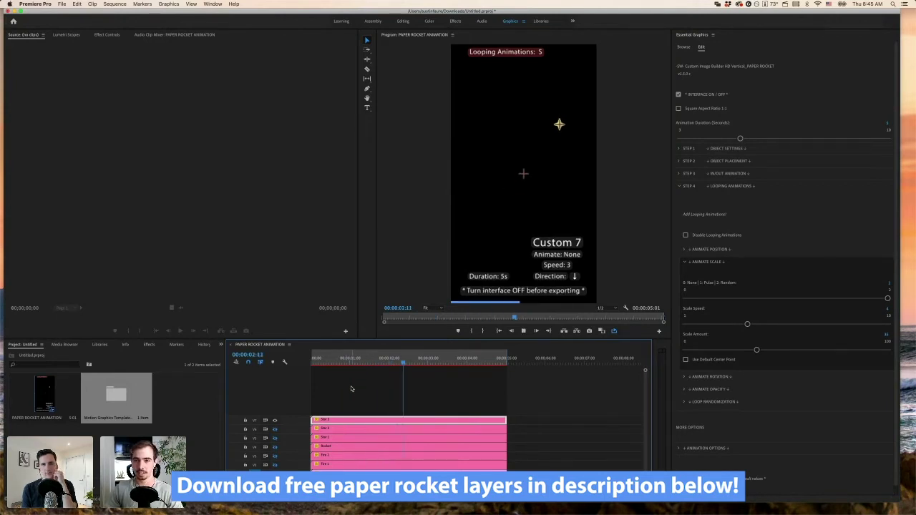
key(space)
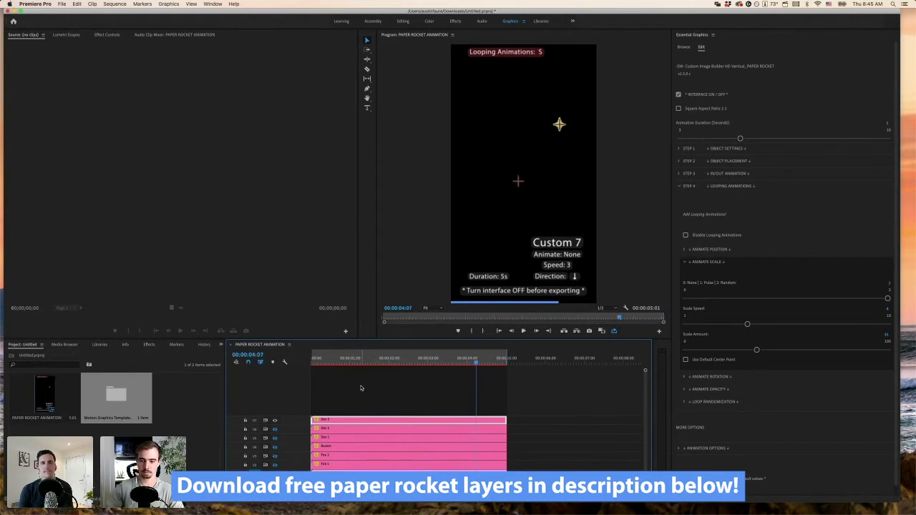
drag(433, 350, 443, 369)
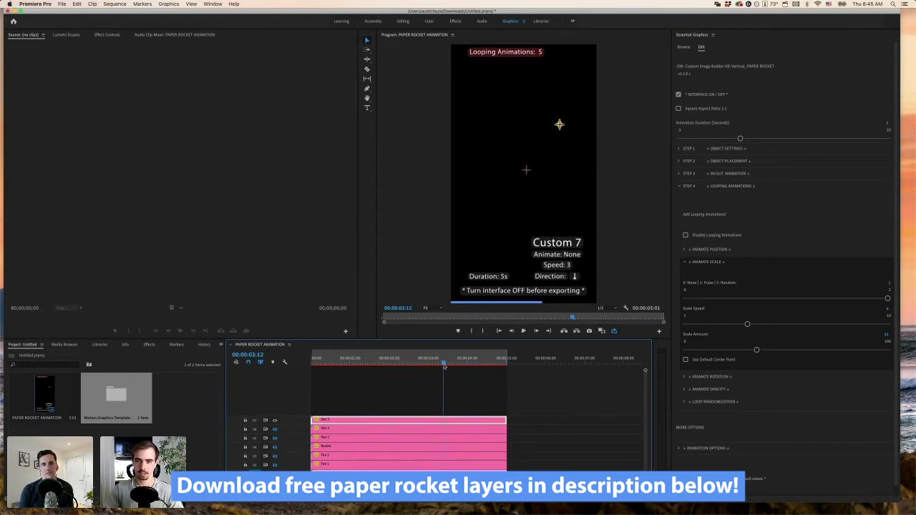
key(space)
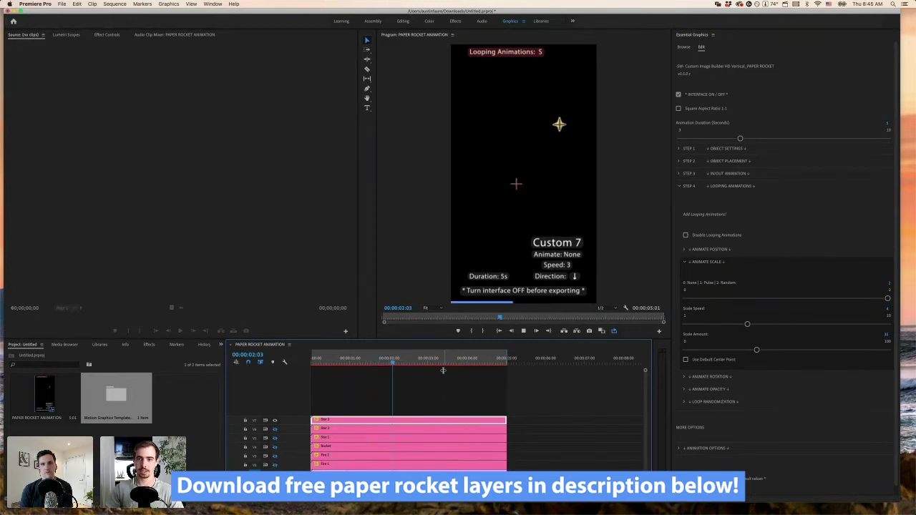
key(space)
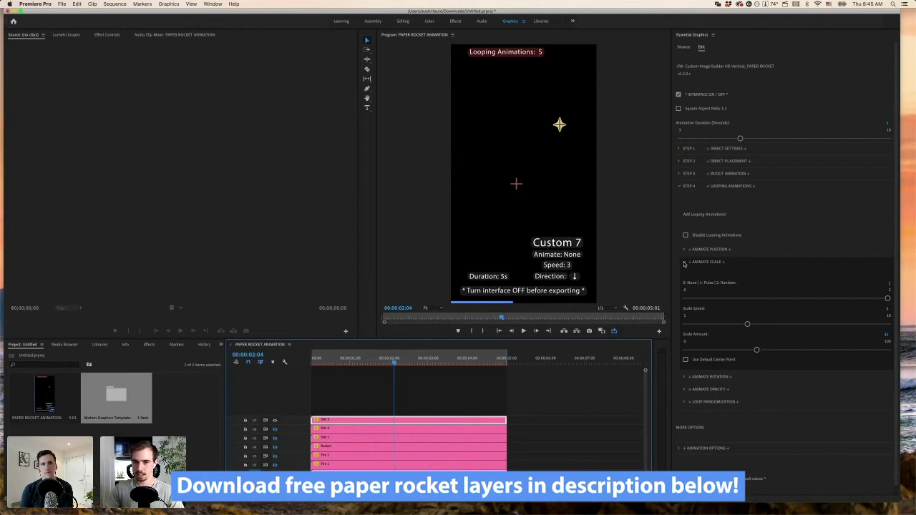
Step: Add a random looping rotation to Star 3 with Rotate Speed 2 and a small Rotate Amount, and preview it
click(684, 263)
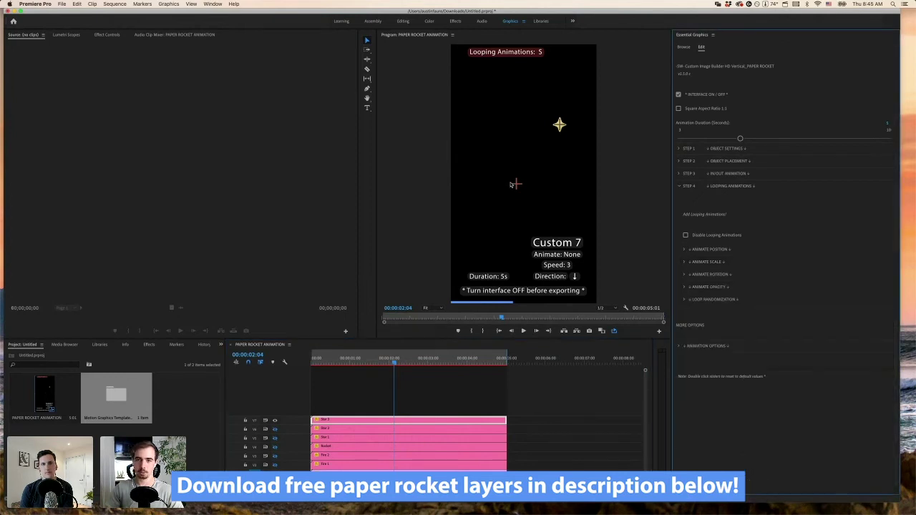
click(683, 274)
drag(684, 311, 887, 310)
drag(775, 336, 704, 336)
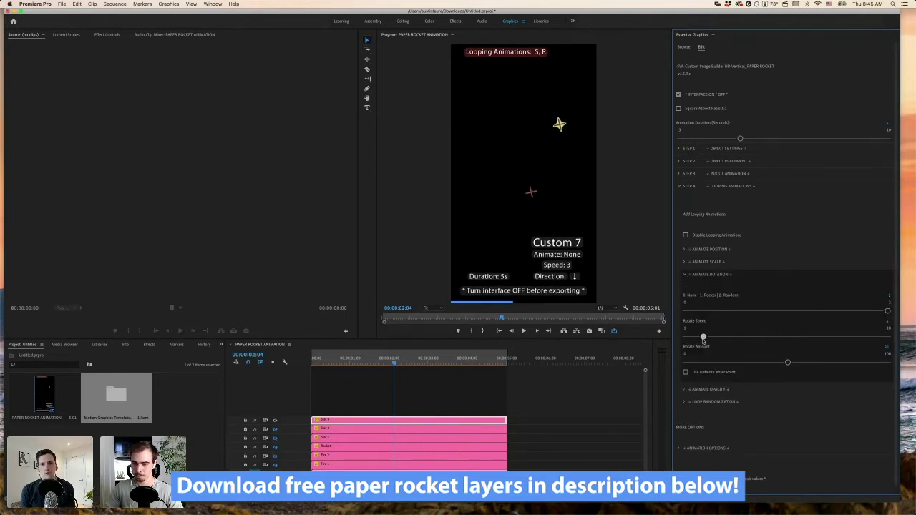
drag(788, 364, 696, 364)
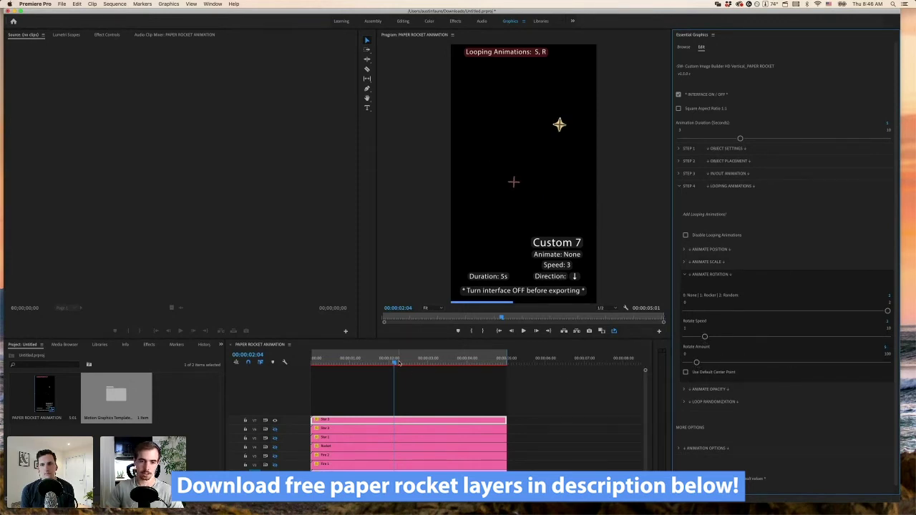
click(343, 362)
key(space)
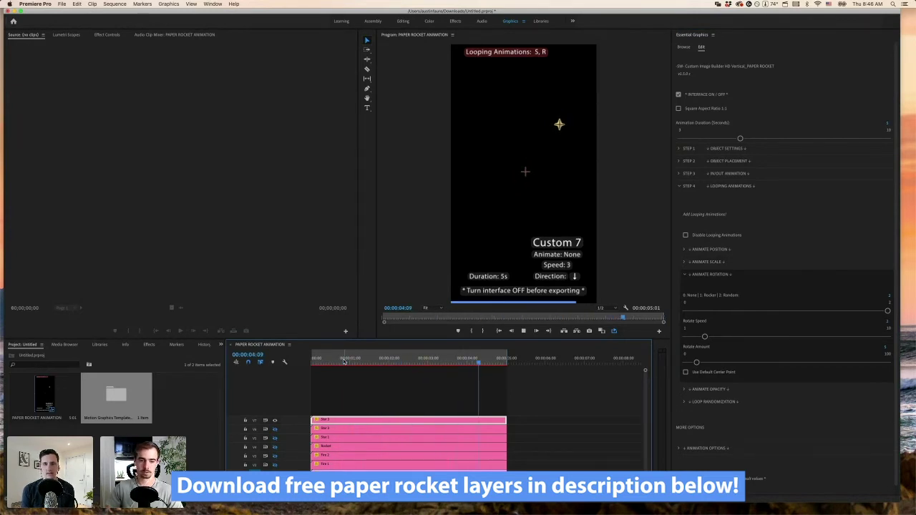
Step: Switch Star 3's Square Aspect Ratio 1:1 option on and back off to compare the square and vertical layouts
key(space)
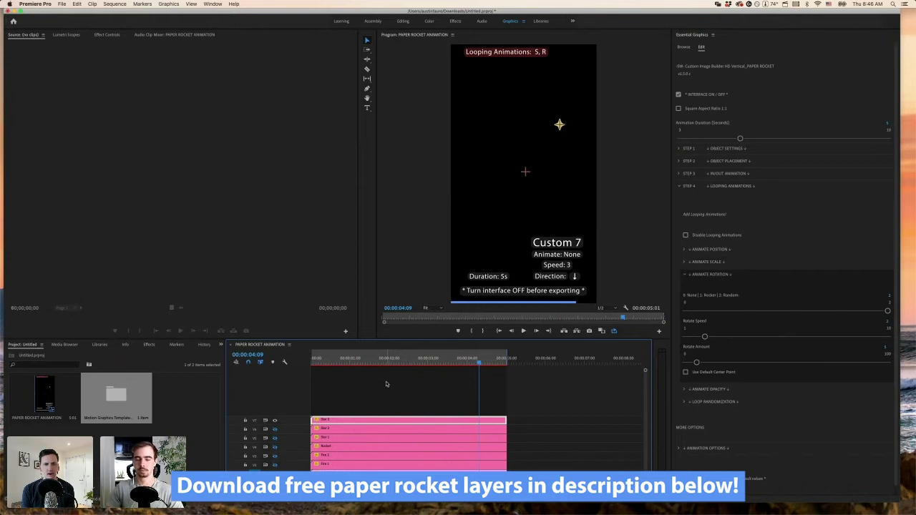
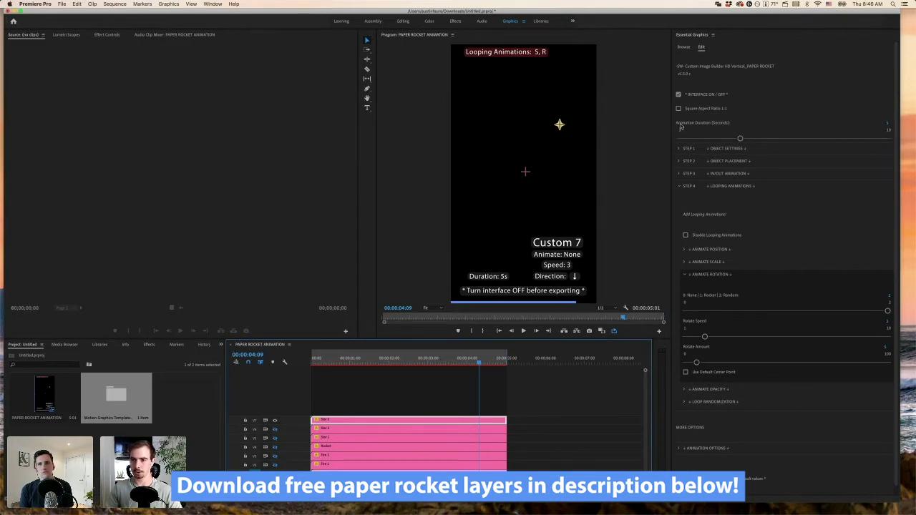
click(678, 108)
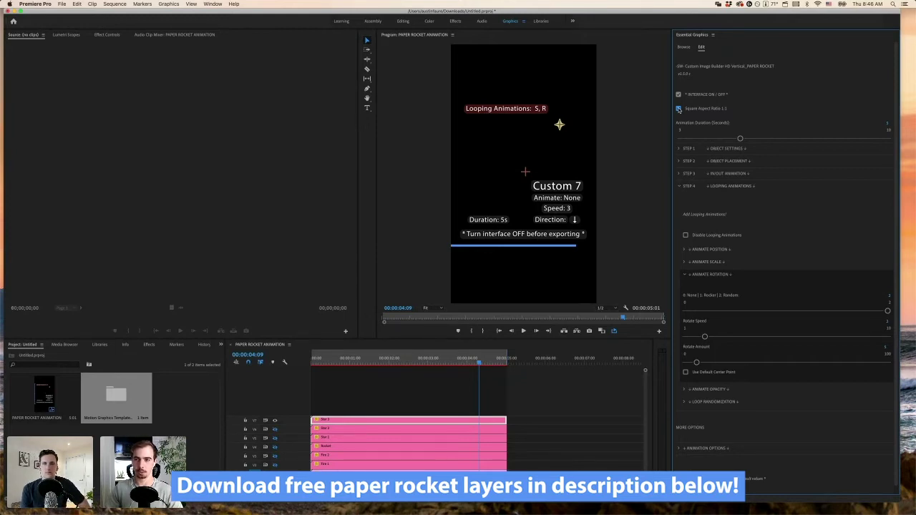
click(678, 109)
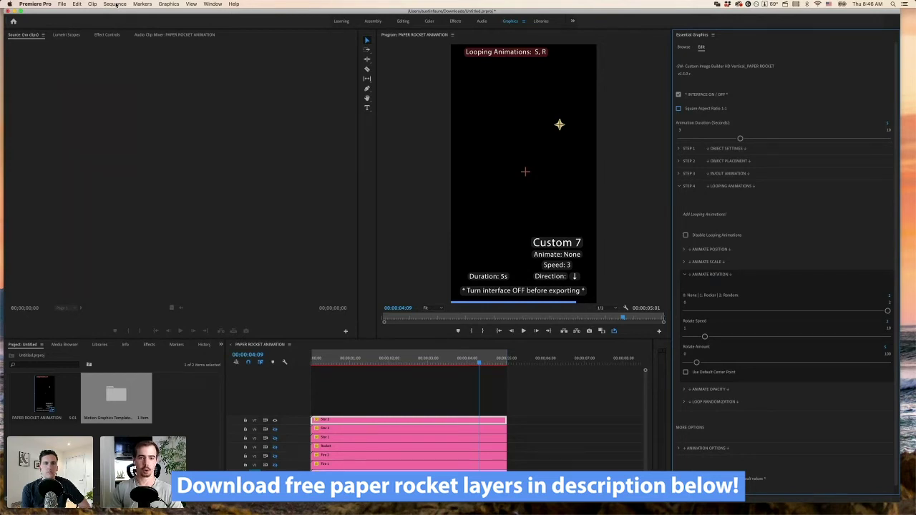
Step: Open the sequence settings, review the frame size fields and the timebase options, and close the dialog
click(116, 5)
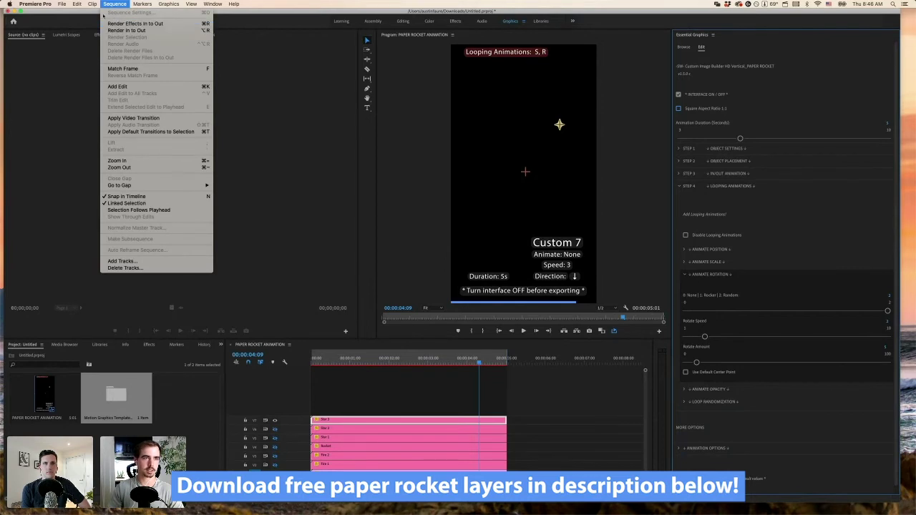
click(229, 306)
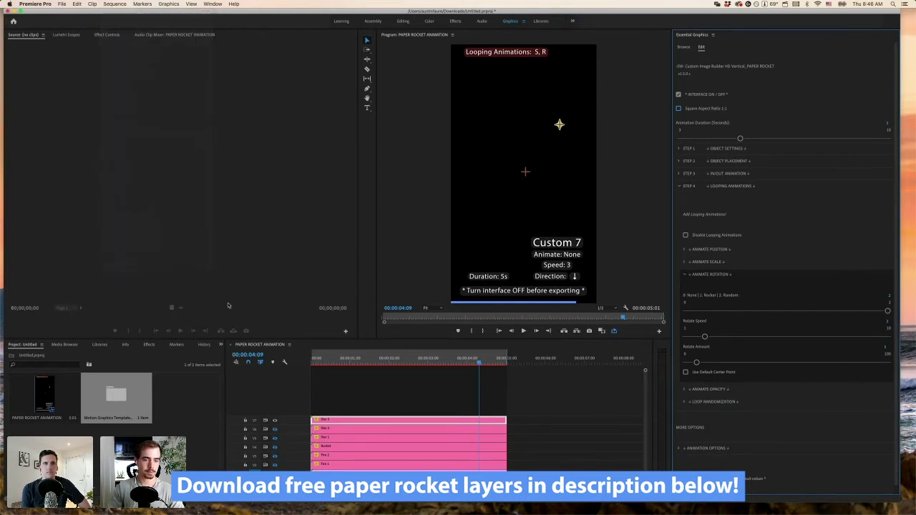
click(112, 3)
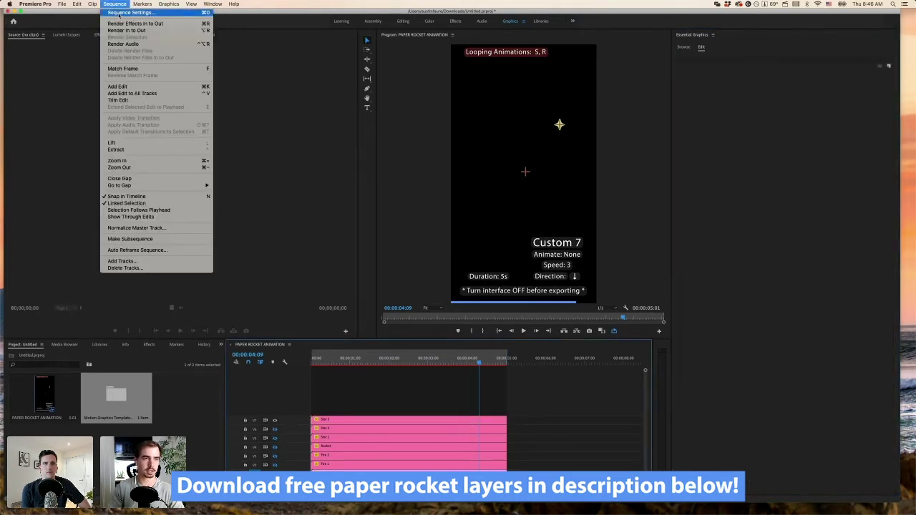
click(123, 12)
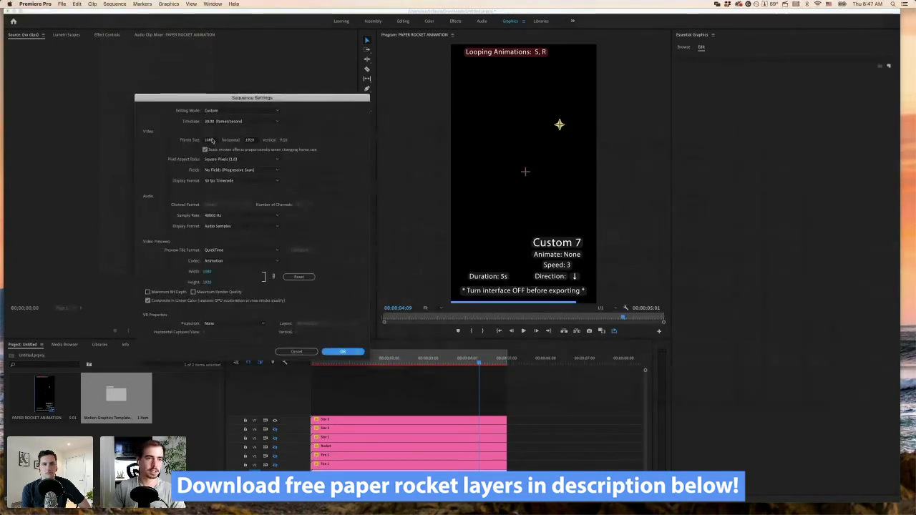
click(209, 141)
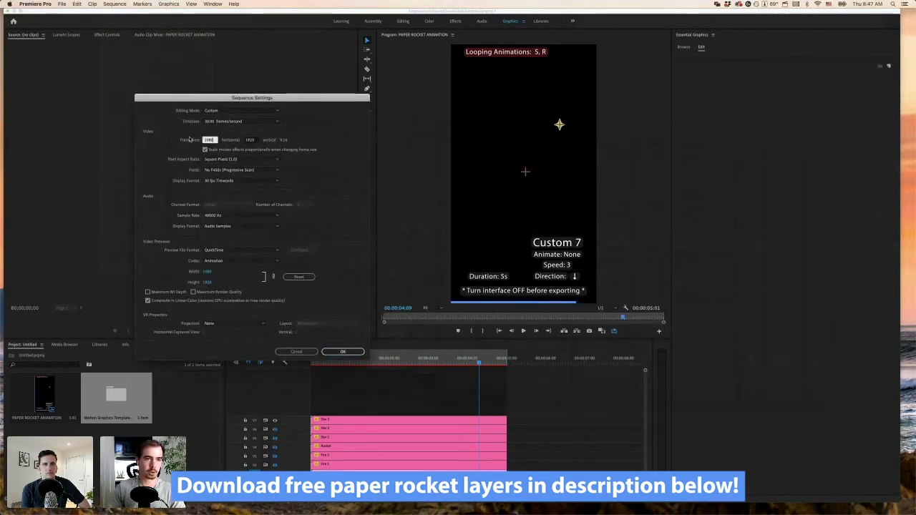
click(251, 138)
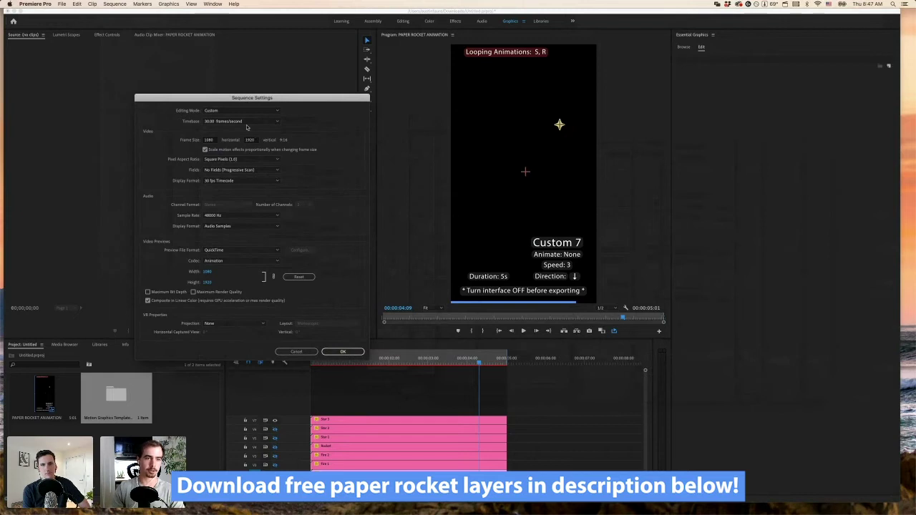
click(207, 139)
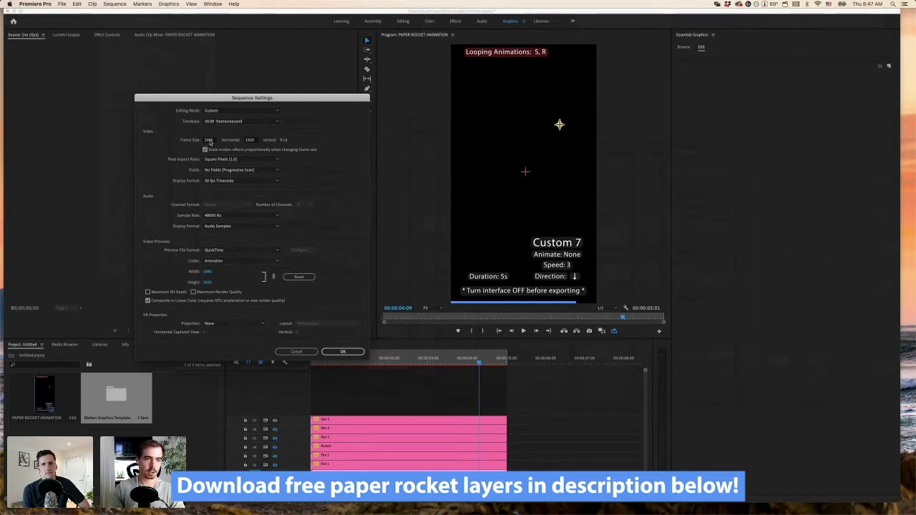
click(248, 139)
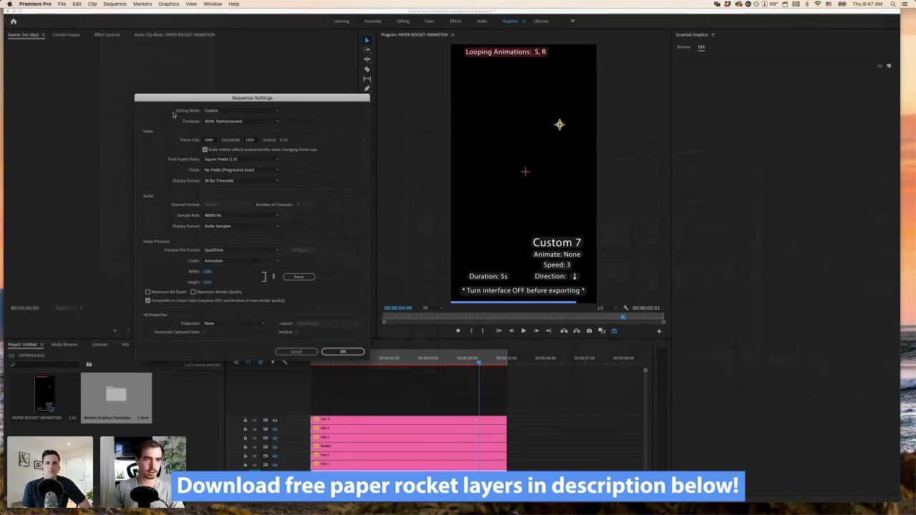
drag(147, 100, 141, 100)
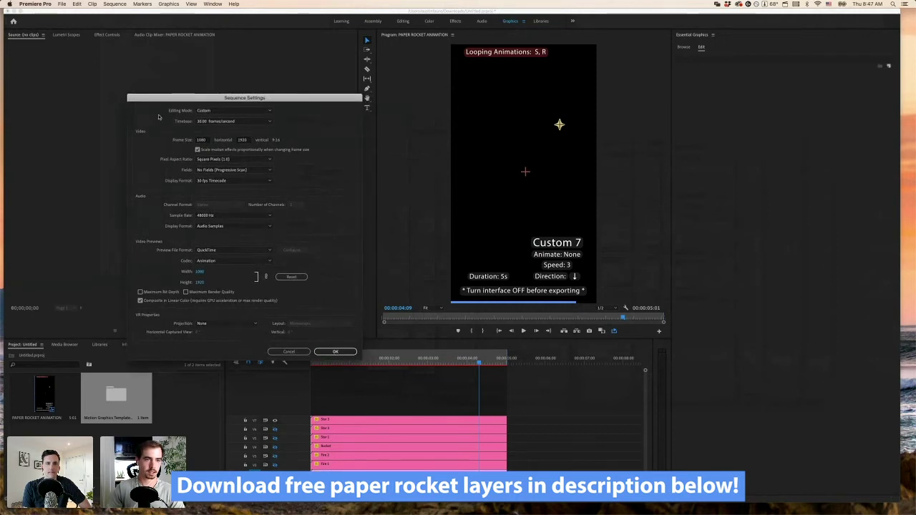
click(250, 122)
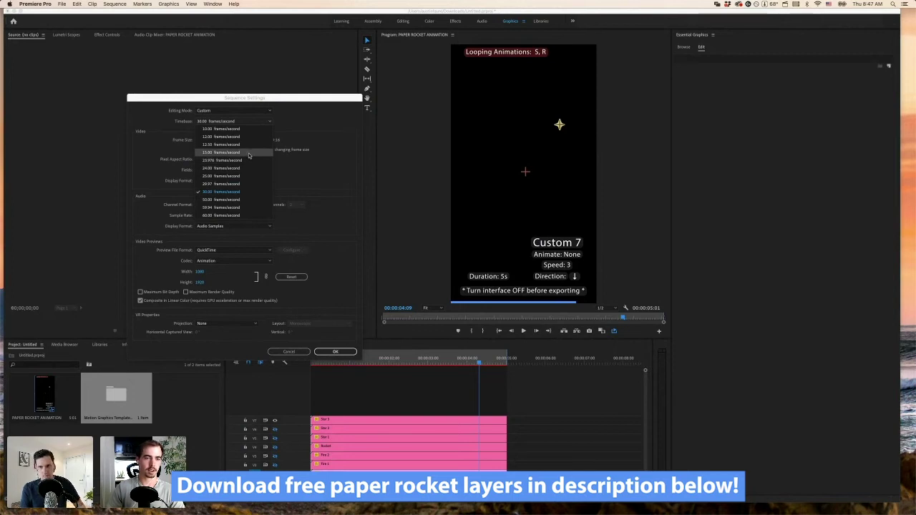
click(293, 152)
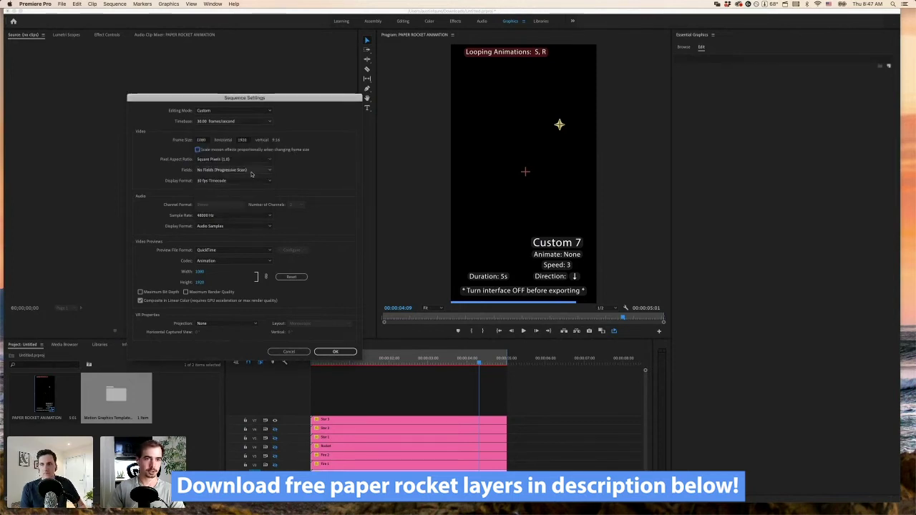
click(343, 352)
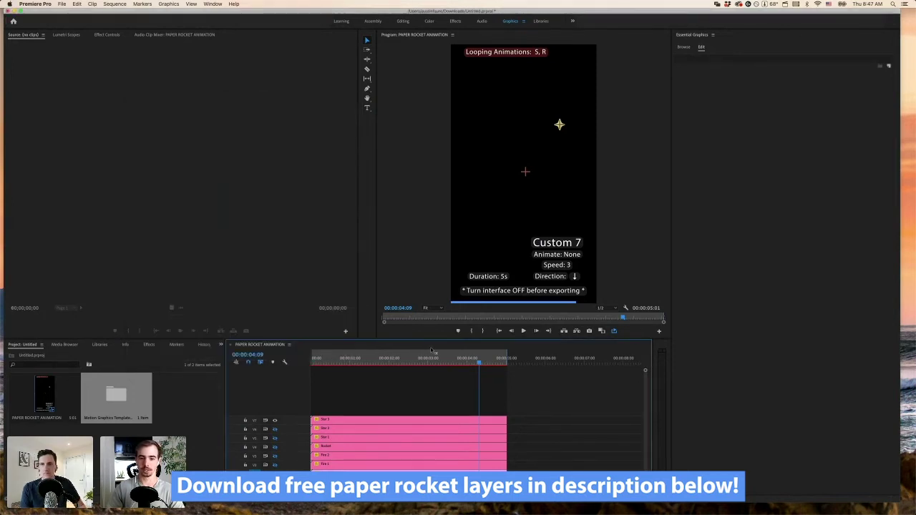
Step: Play back Star 3's looping scale and rotation from about one second into the sequence, and park the playhead at 00:00:01:27
drag(434, 358, 362, 364)
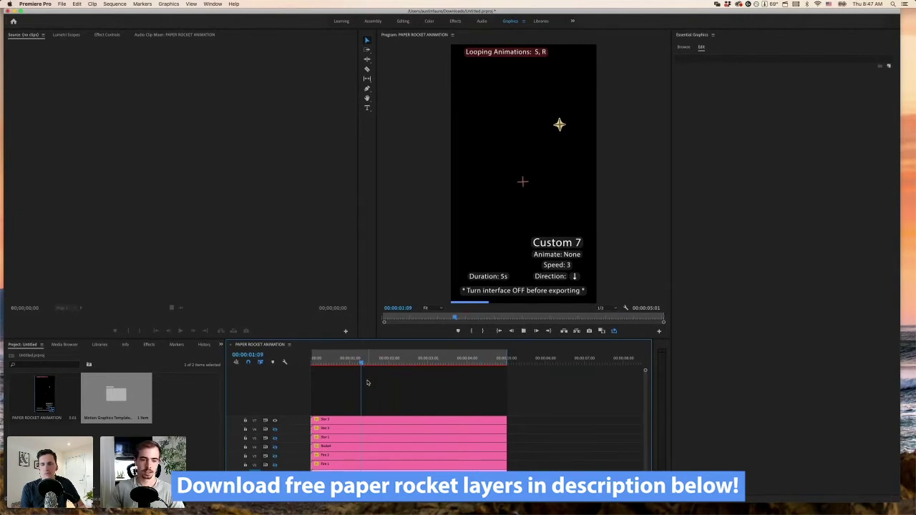
key(space)
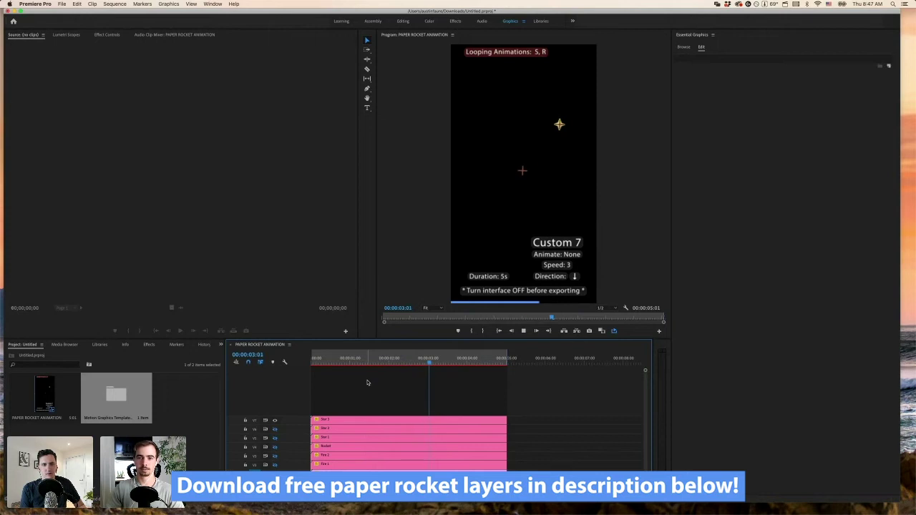
key(space)
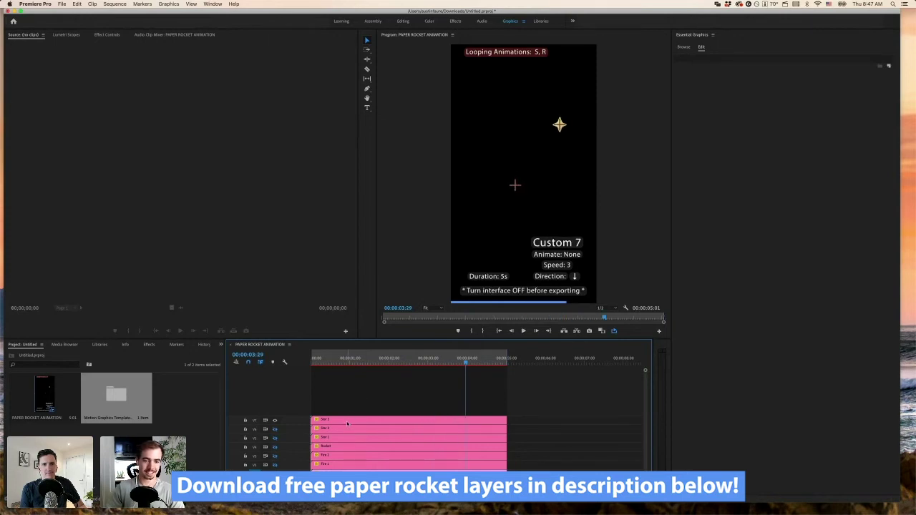
mouse_move(401, 360)
mouse_down()
mouse_move(390, 359)
mouse_move(450, 359)
mouse_move(385, 361)
mouse_up()
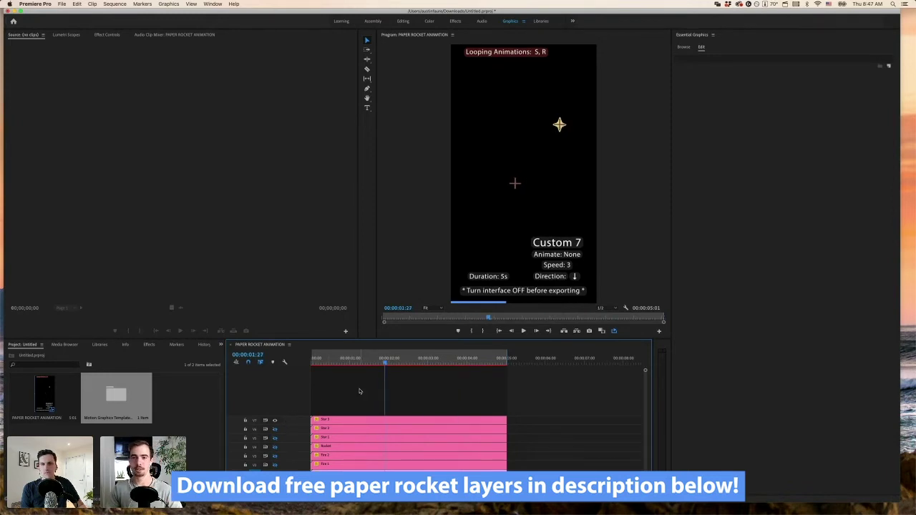
Step: Make the hidden tracks below Star 3 visible again, including the other stars, the rocket, both fire layers and the background
click(275, 429)
click(275, 437)
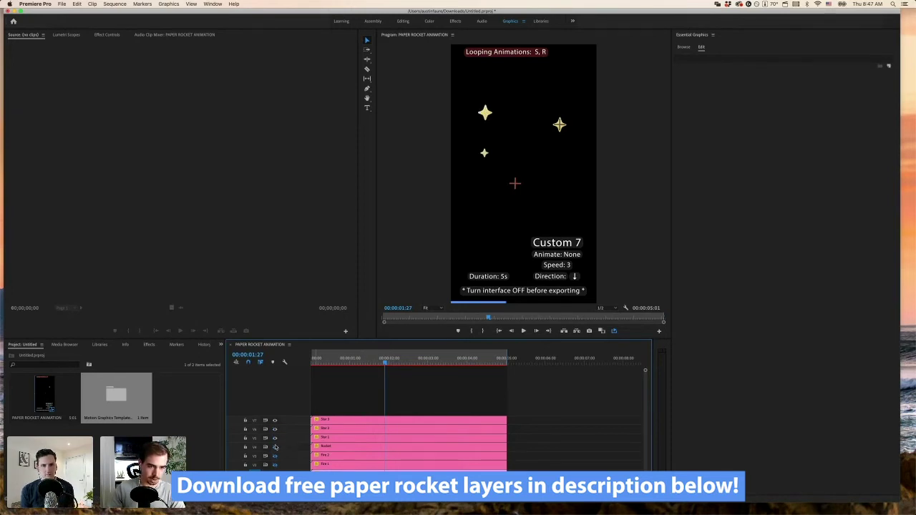
click(275, 446)
click(275, 456)
click(275, 465)
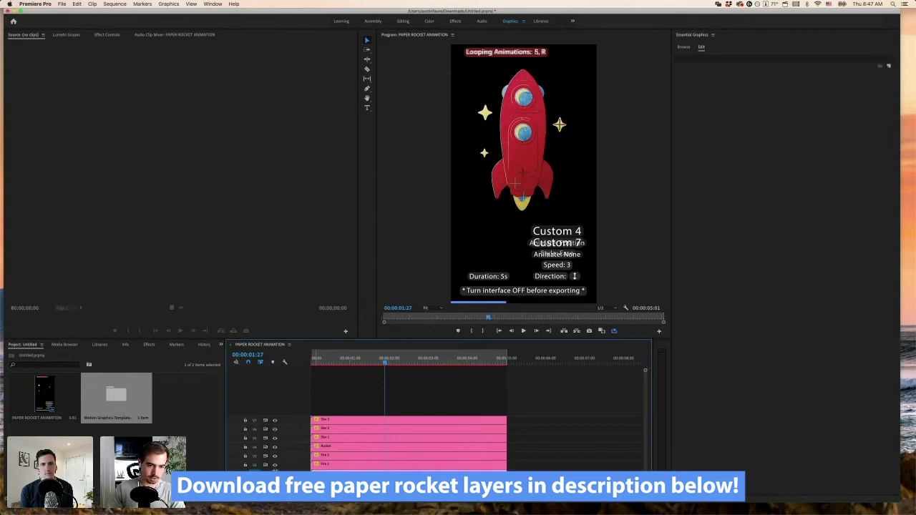
Step: Return the playhead to the sequence start and turn off the interface overlay on the template clips, including Star 3 and Rocket
click(312, 359)
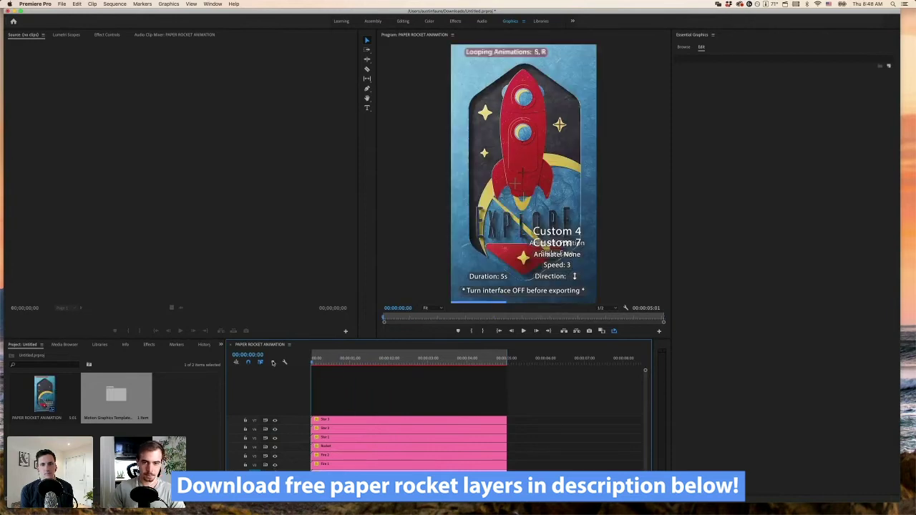
click(329, 420)
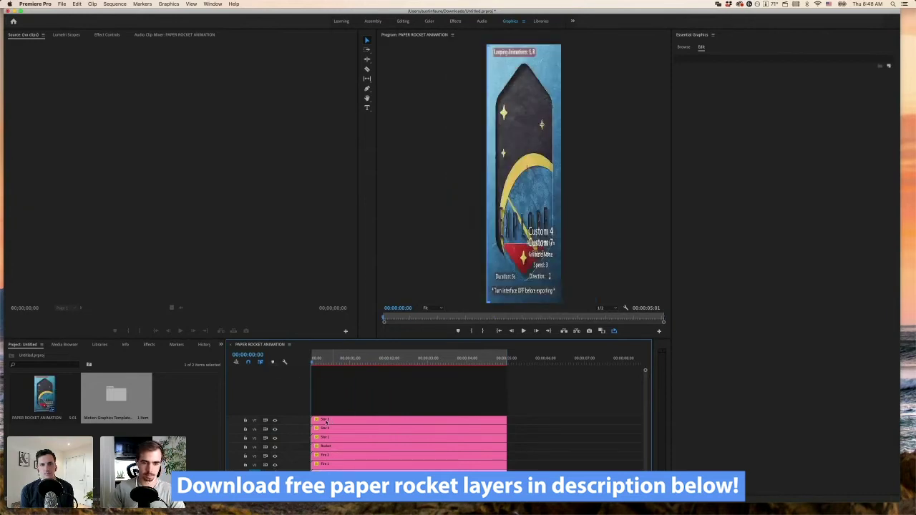
click(673, 93)
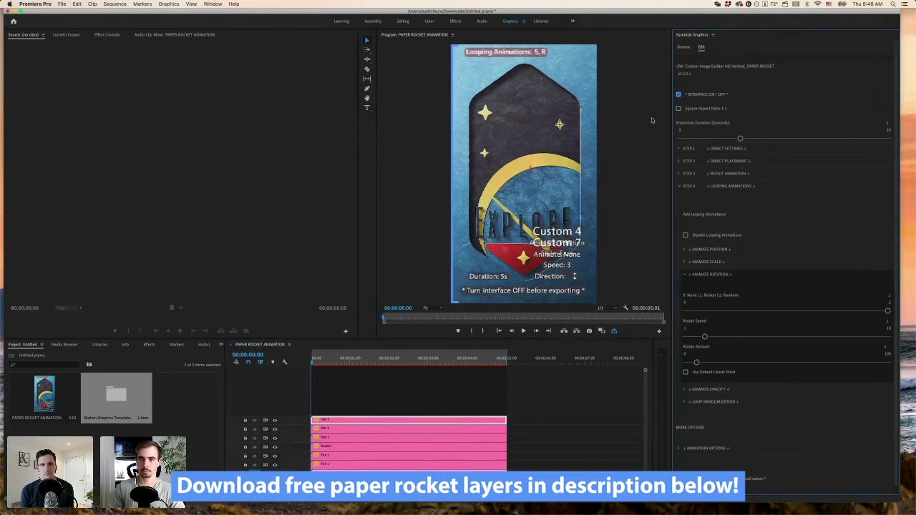
click(424, 429)
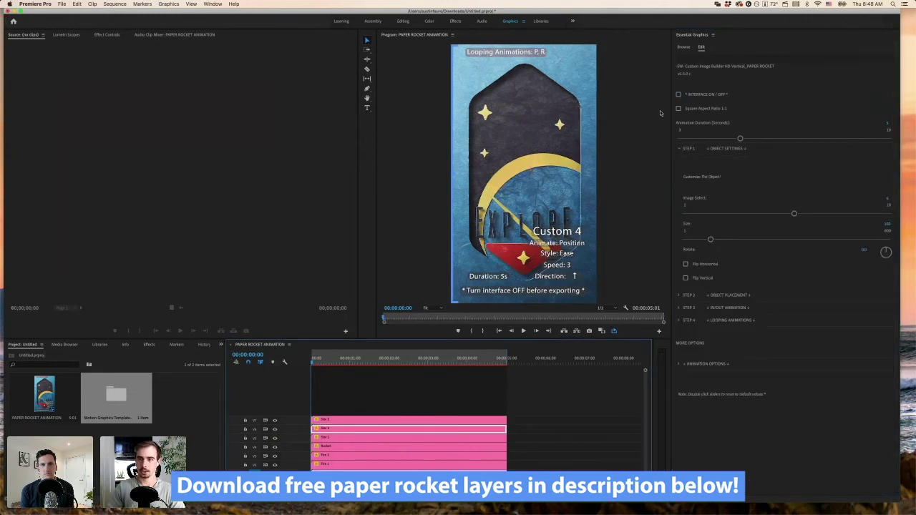
click(400, 438)
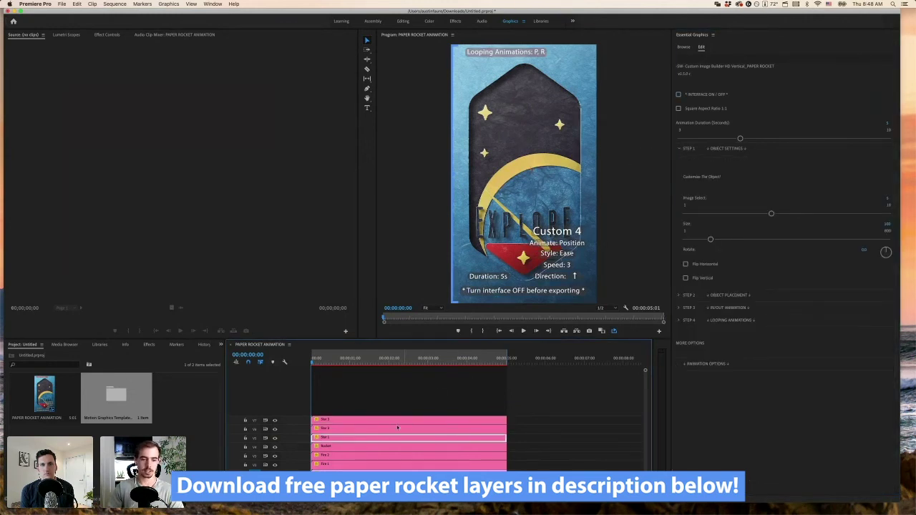
click(371, 449)
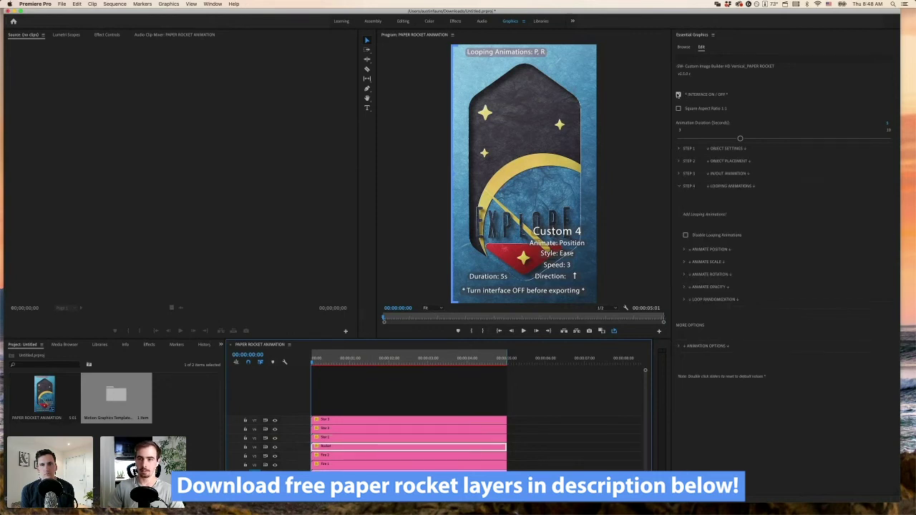
click(678, 94)
click(357, 457)
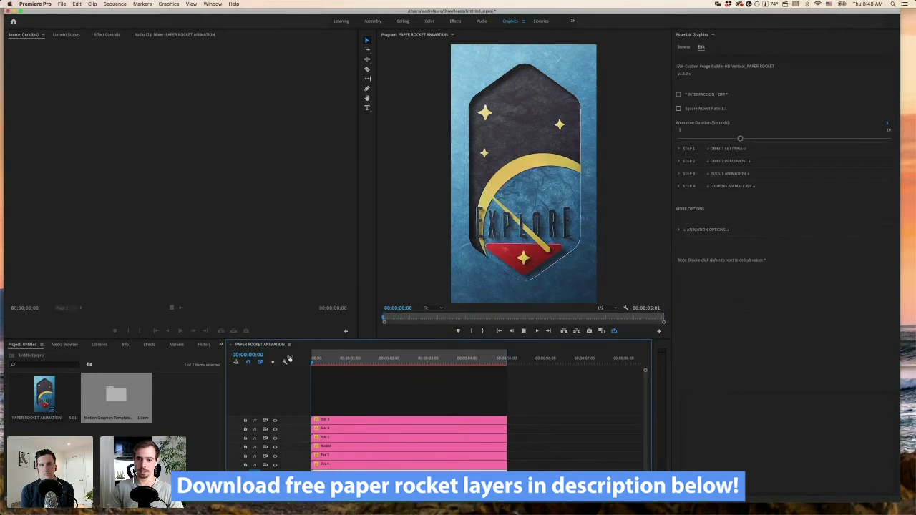
Step: Play back the complete rocket animation from the start without overlays, and park the playhead at 00:00:02:10
key(space)
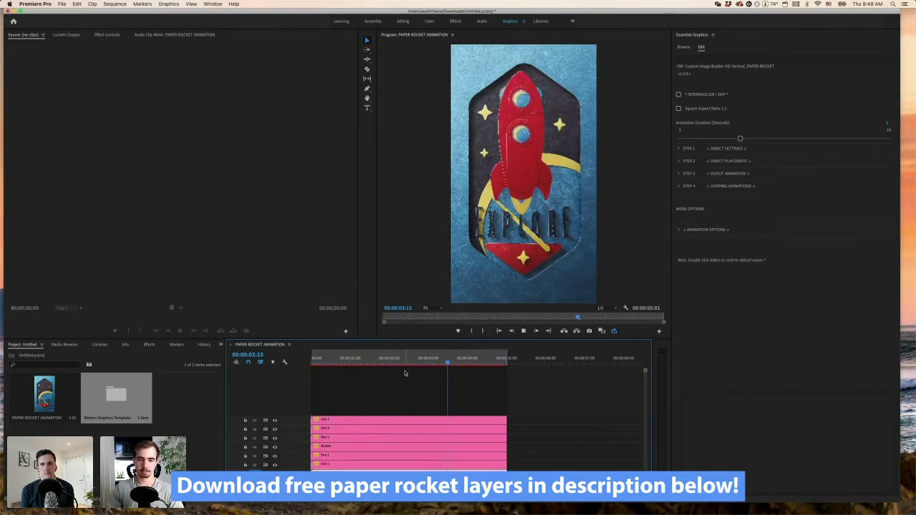
key(space)
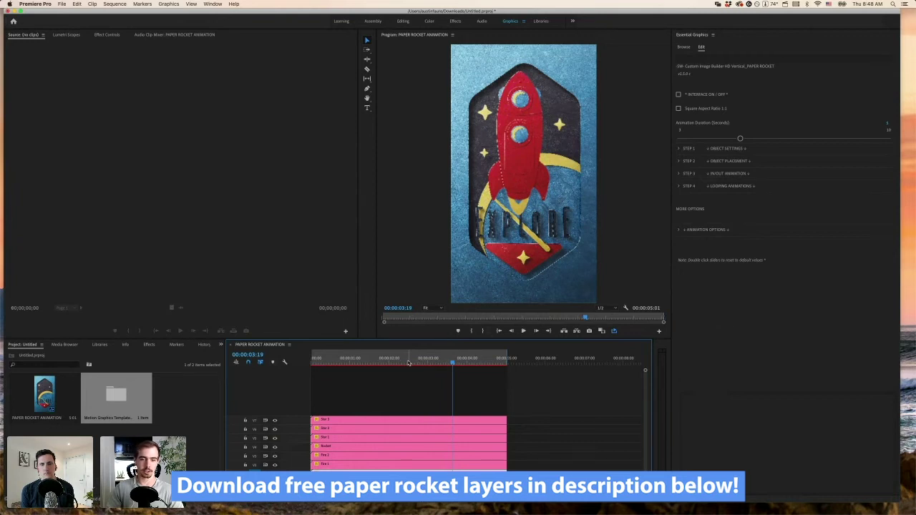
click(401, 362)
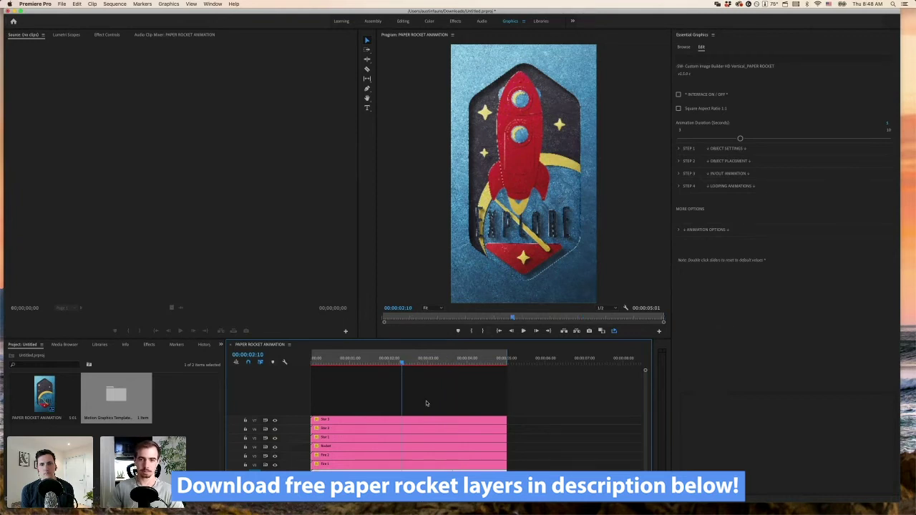
Step: Select the Rocket clip, set the program monitor's playback resolution to Full, and slightly enlarge the preview area
click(348, 445)
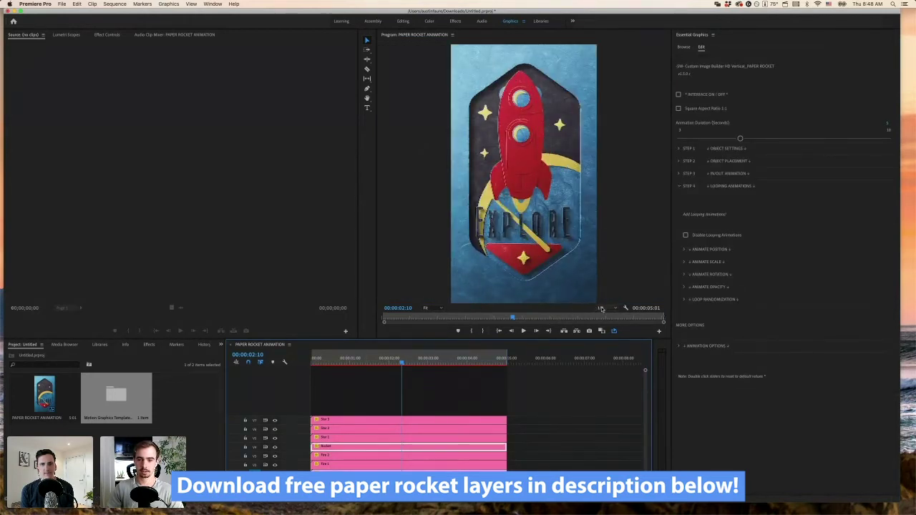
click(600, 308)
click(605, 317)
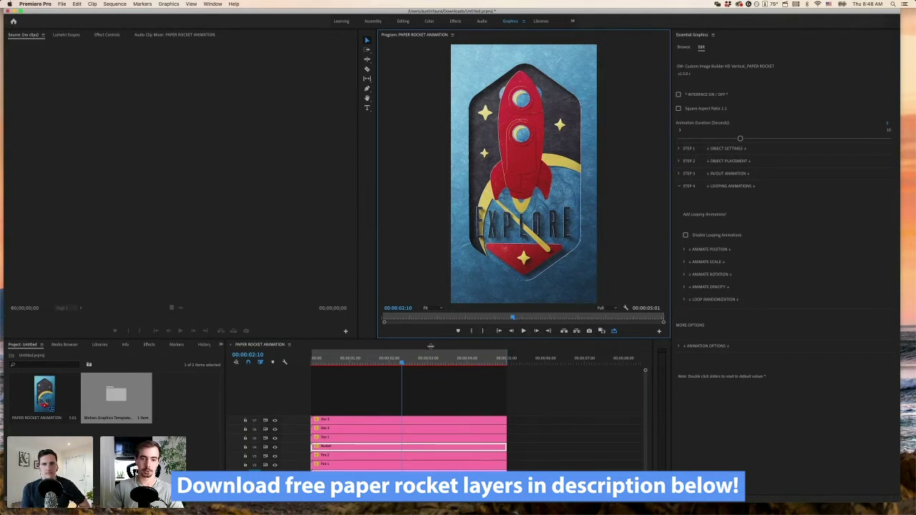
drag(430, 347, 430, 344)
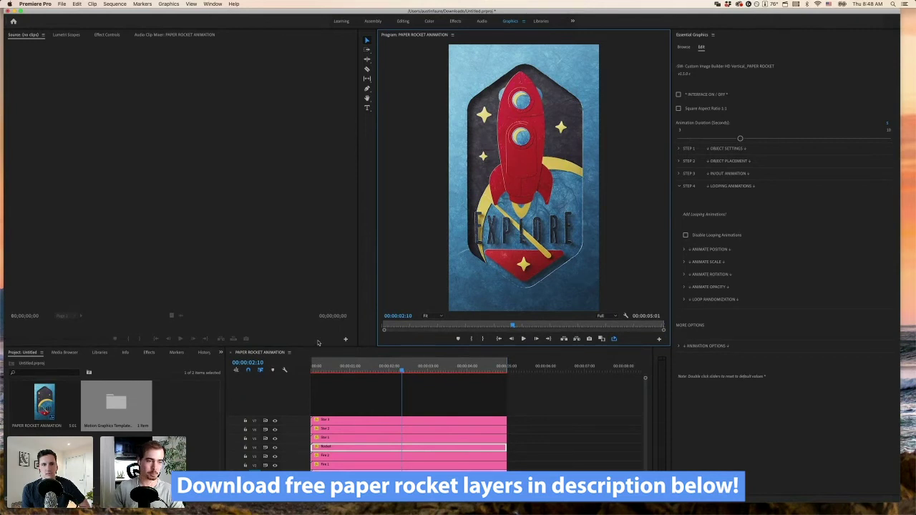
Step: Hide the Star 1, Star 2 and Star 3 tracks and park the playhead at 00:00:02:01
click(350, 452)
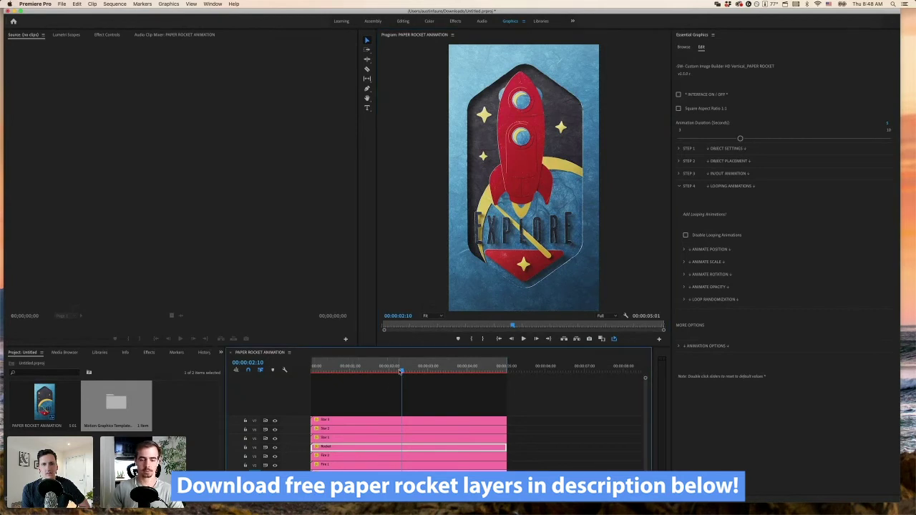
mouse_move(398, 368)
mouse_down()
mouse_move(385, 369)
mouse_move(402, 369)
mouse_up()
drag(275, 439, 275, 419)
drag(404, 369, 404, 372)
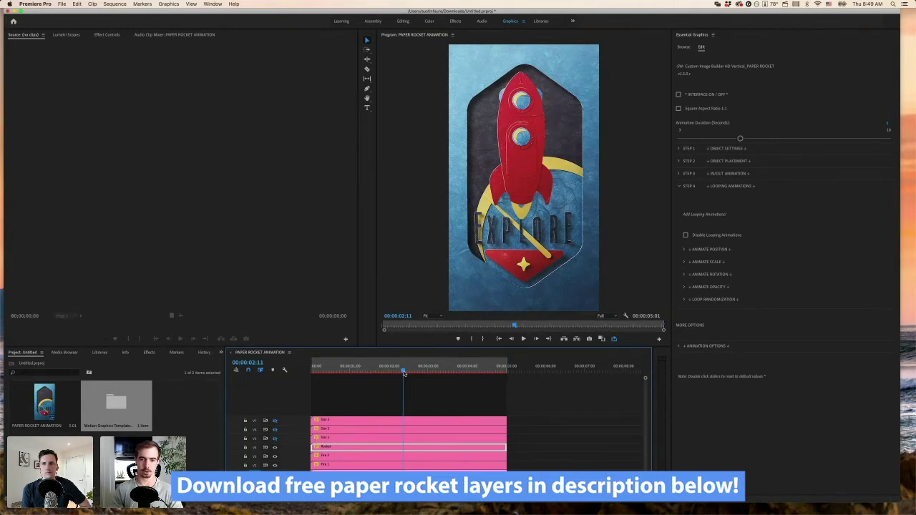
drag(386, 367, 390, 369)
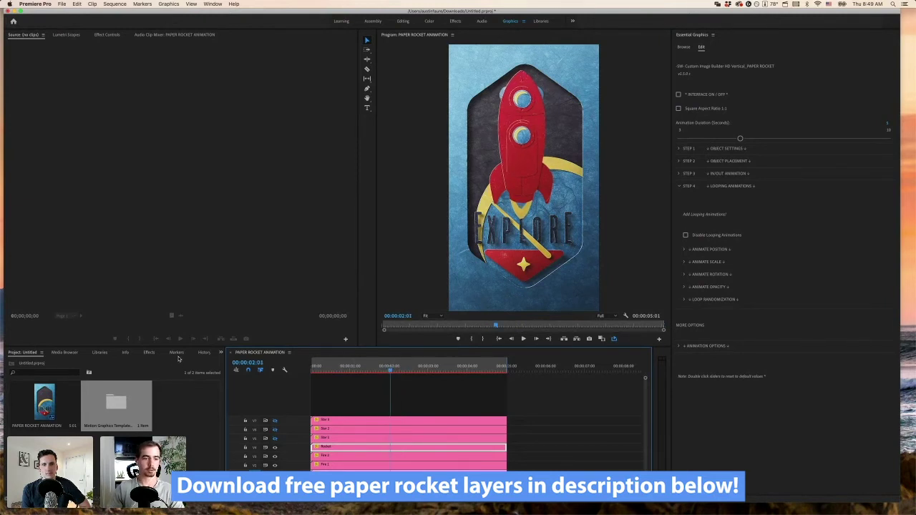
Step: Search the effects for "drop shadow" and apply the Drop Shadow video effect to the selected Rocket clip
click(148, 352)
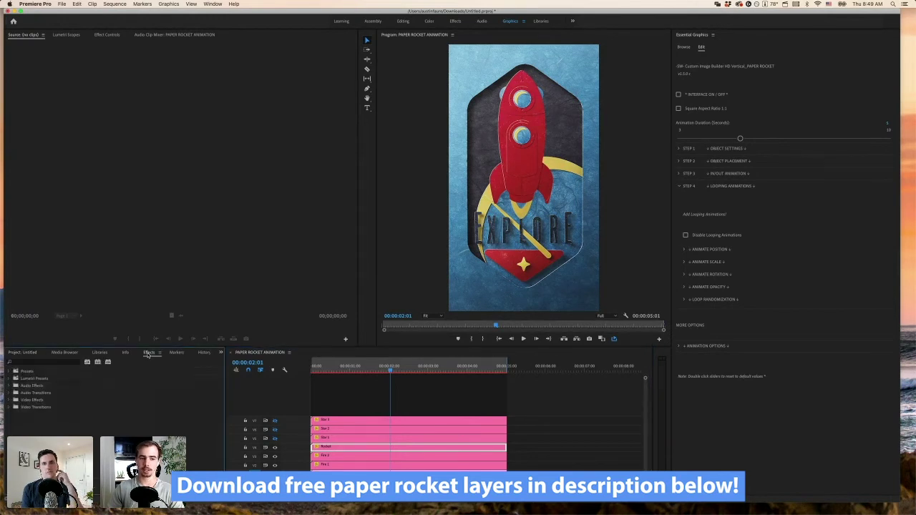
click(58, 362)
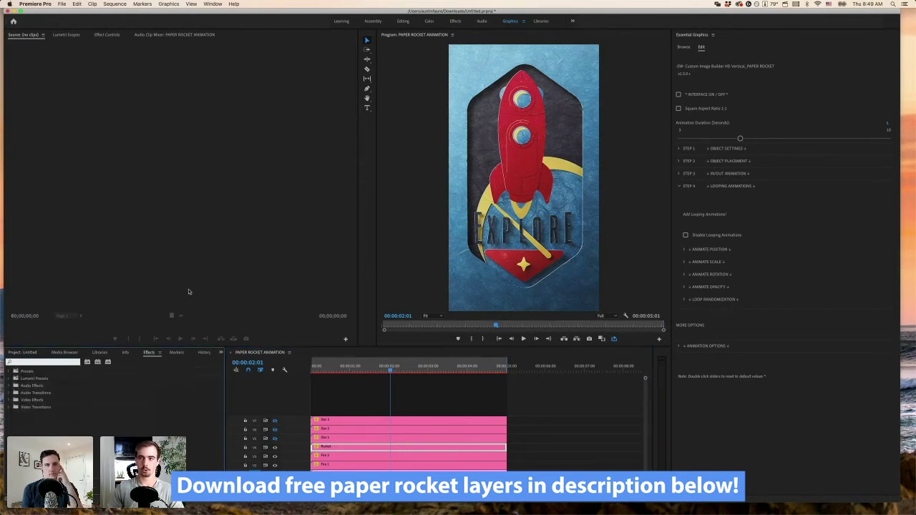
text(drop shadow)
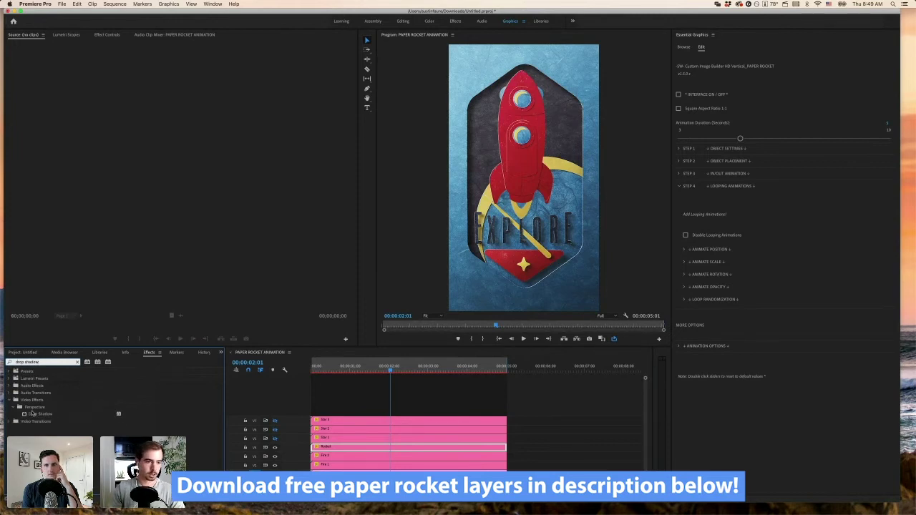
click(30, 414)
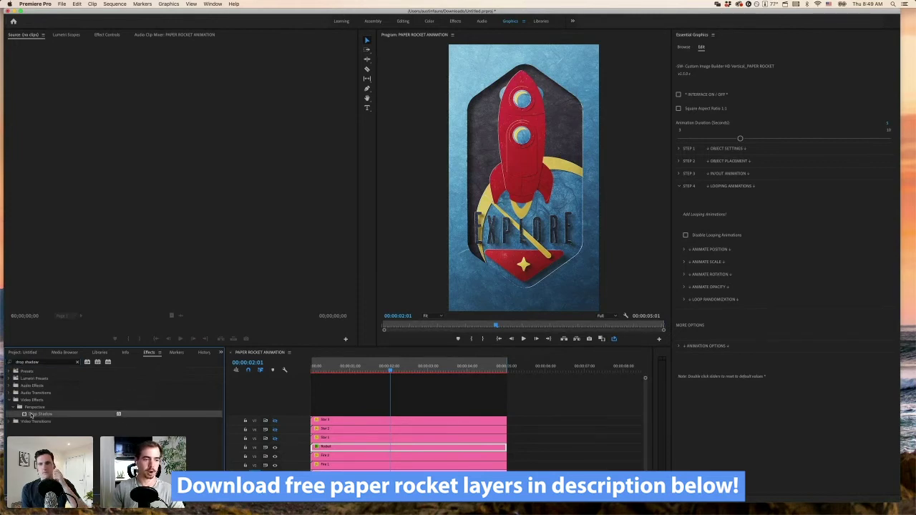
Step: Set the Rocket's drop shadow to about 78% opacity, a distance of about 82 and a softness of 103
click(107, 35)
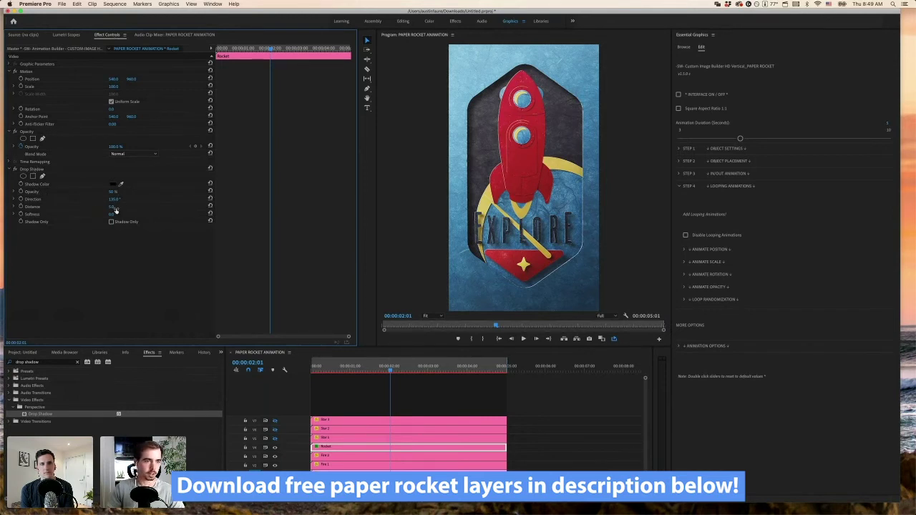
drag(112, 206, 144, 214)
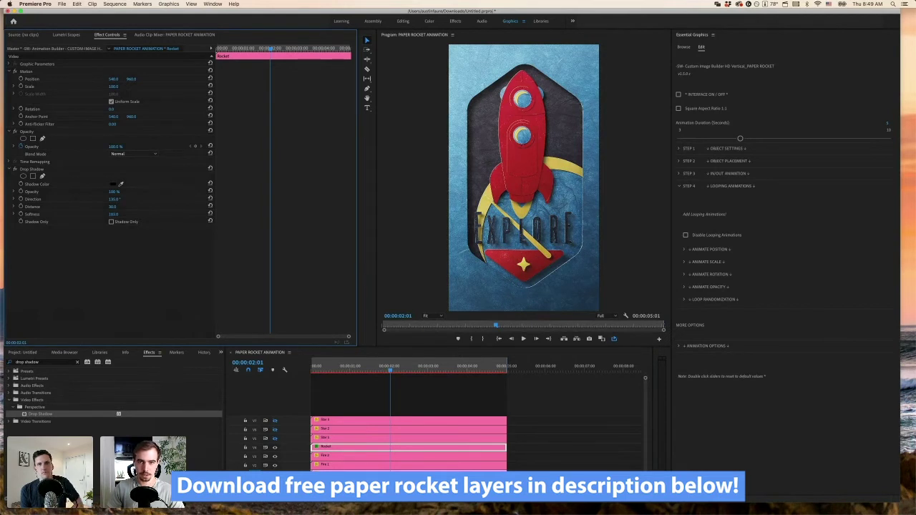
click(115, 192)
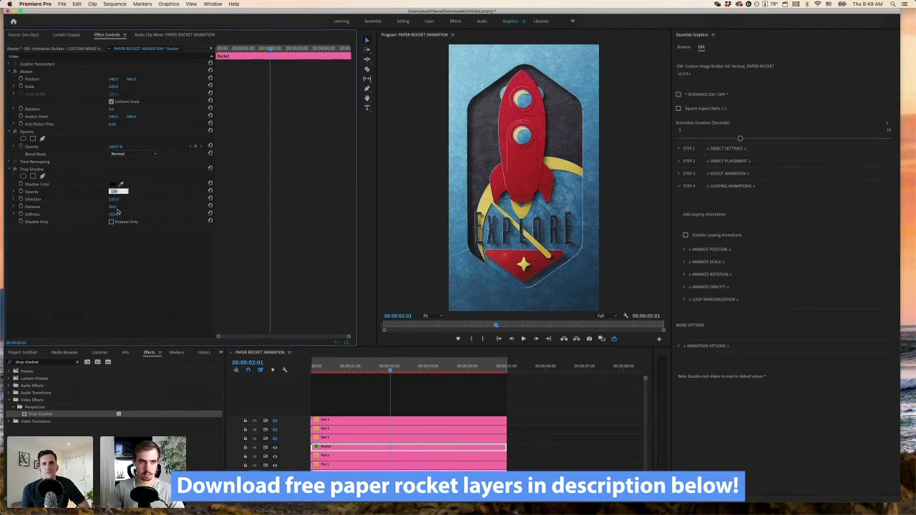
key(Return)
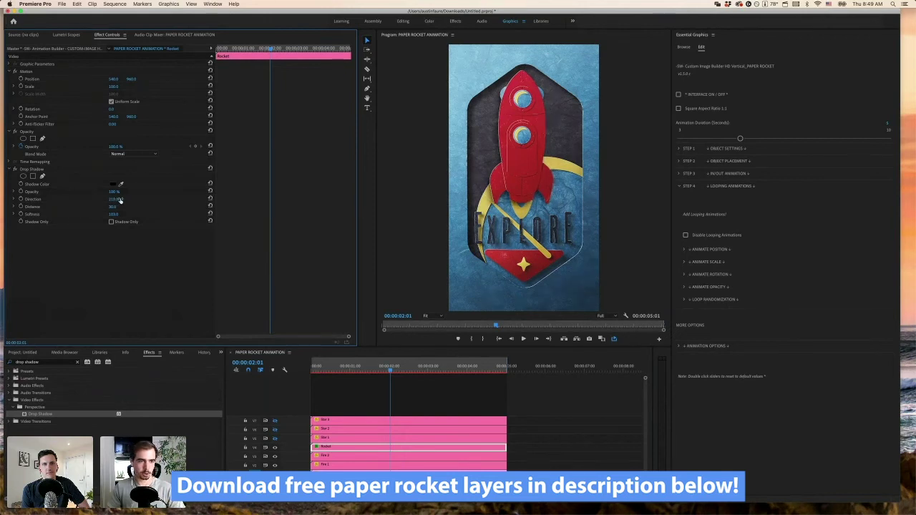
drag(128, 208, 93, 191)
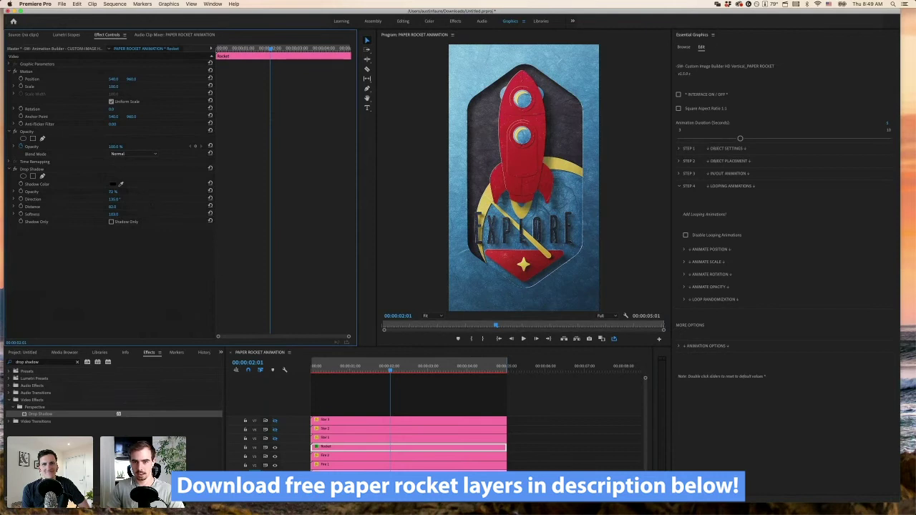
Step: Copy the Drop Shadow effect from the Rocket clip and paste it onto the Fire 2 and Fire 1 clips
click(31, 172)
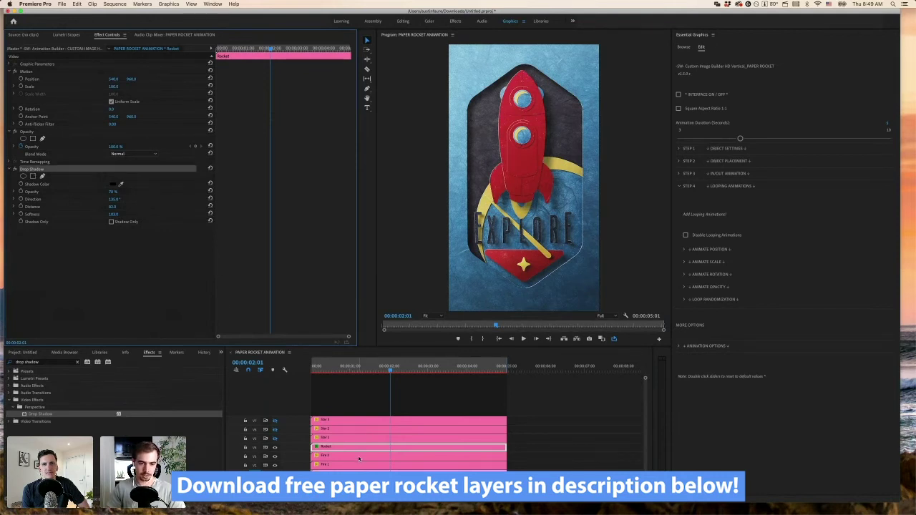
click(358, 455)
click(327, 447)
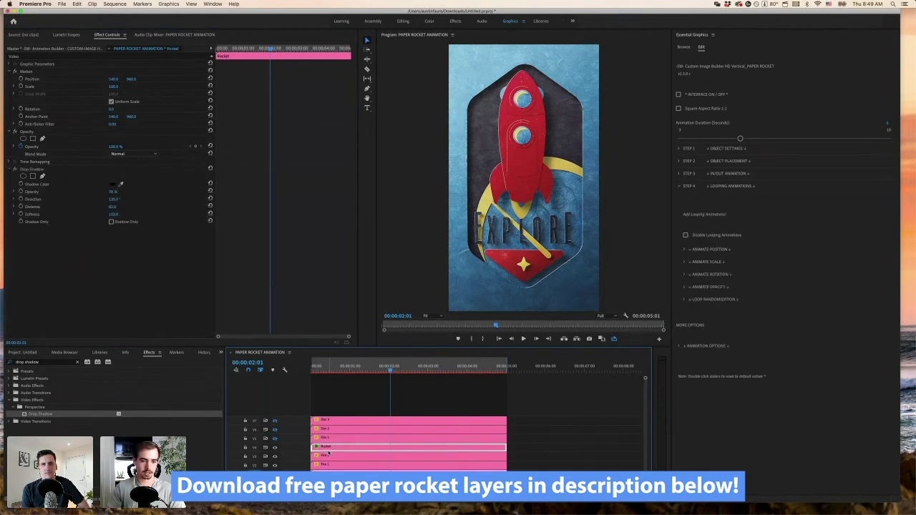
click(43, 173)
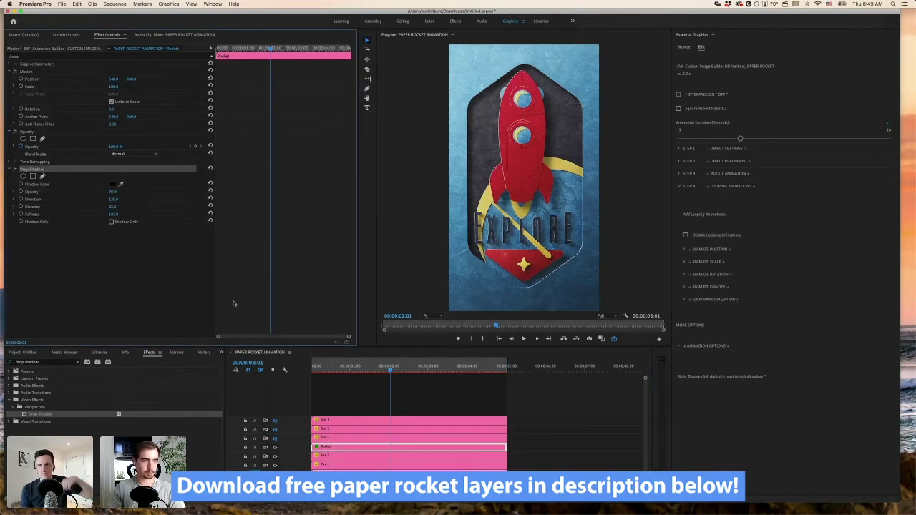
click(358, 456)
key(super+v)
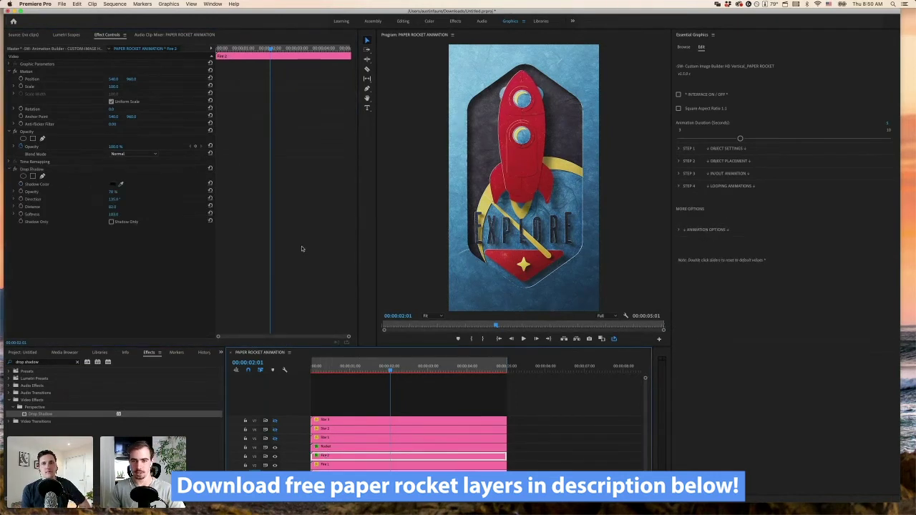
click(329, 465)
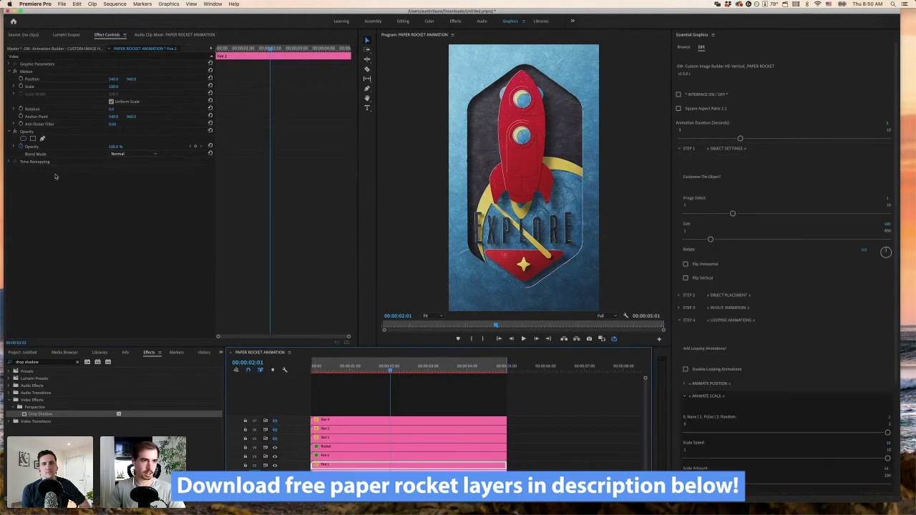
click(33, 133)
key(super+v)
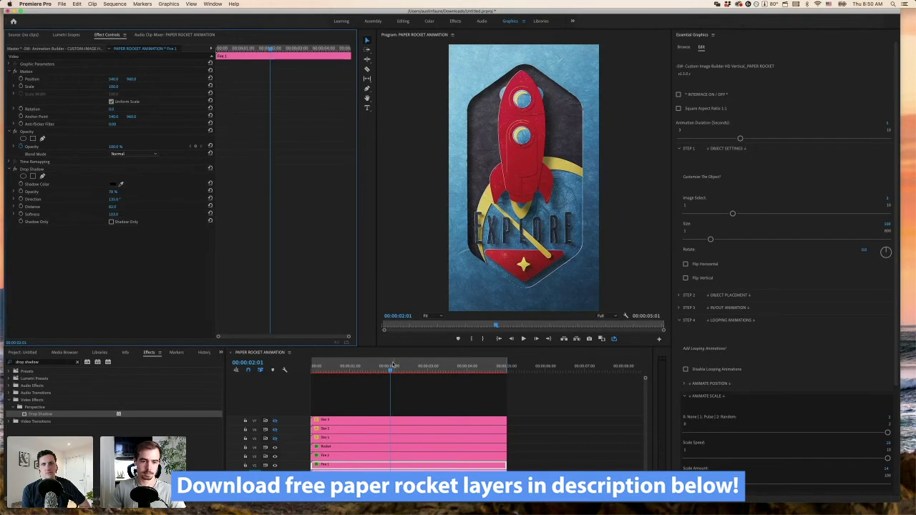
Step: Step the playhead back frame by frame to 00:00:01:10 to check the shadows on the rocket and fire
key(Left)
key(Left)
key(Left)
key(Left)
key(Left)
key(Left)
key(Left)
key(Left)
key(Left)
key(Left)
key(Left)
key(Left)
key(Left)
key(Left)
key(Left)
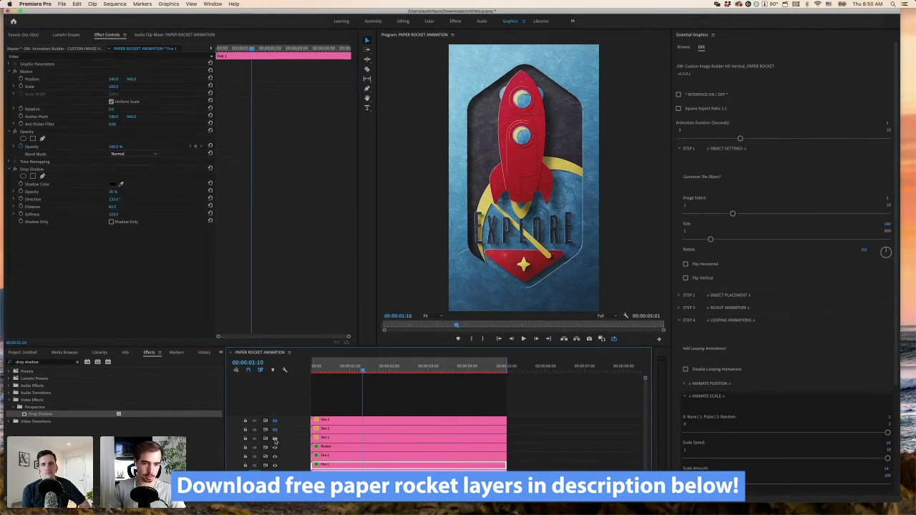
Step: Make the three star tracks visible, paste the copied Drop Shadow onto Star 1, Star 2 and Star 3, and scrub to 00:00:01:07
click(325, 437)
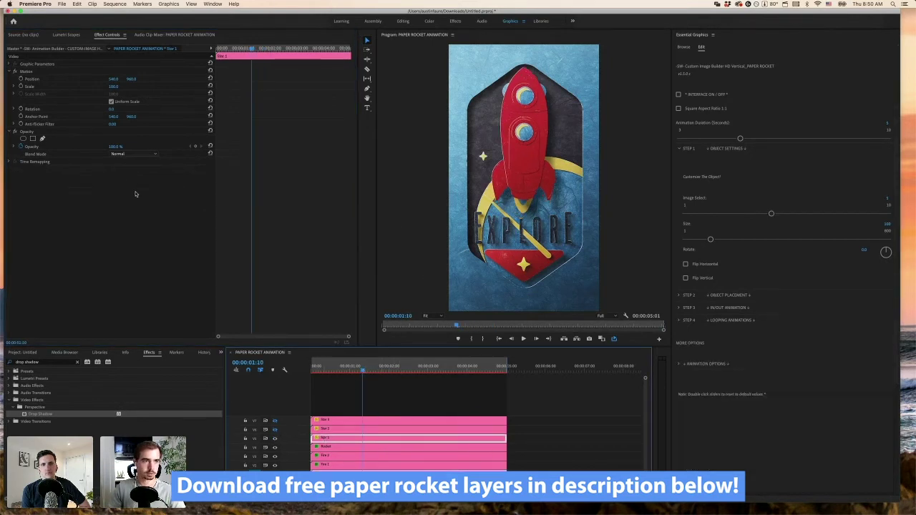
key(super+v)
click(361, 430)
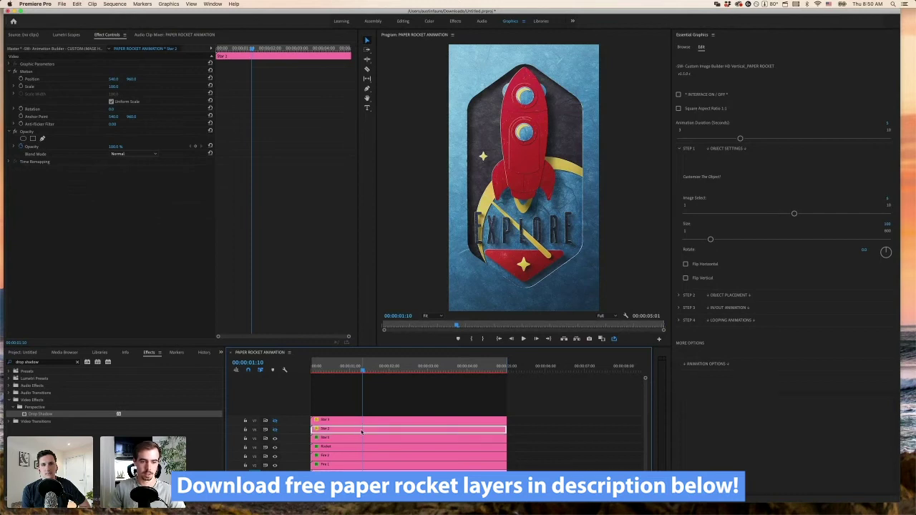
click(274, 430)
key(super+v)
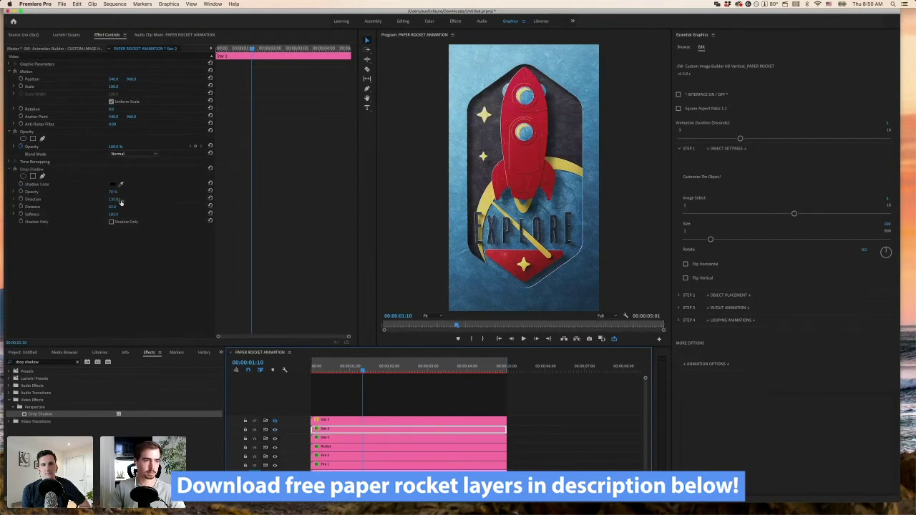
click(348, 420)
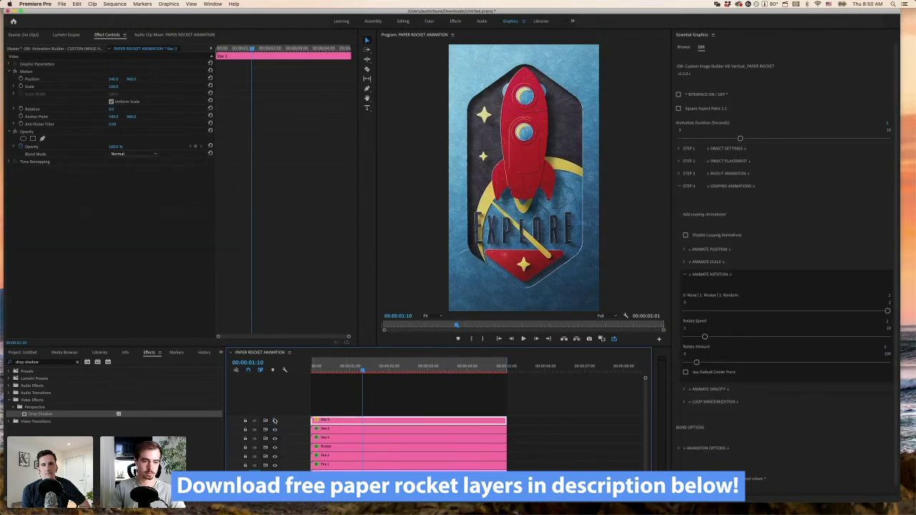
key(super+v)
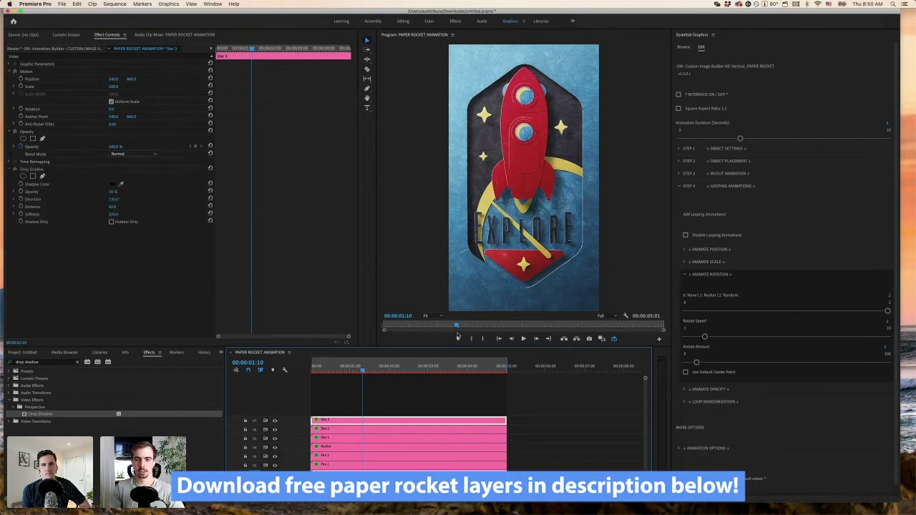
drag(379, 363, 358, 370)
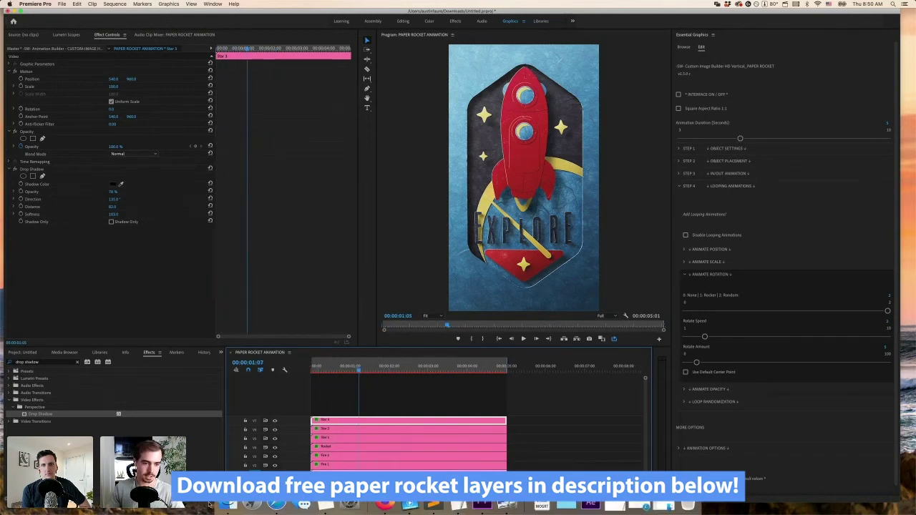
Step: Switch to Finder and preview Rocket.mp4 from the Renders folder of Paper Rocket in DC Demo
click(669, 509)
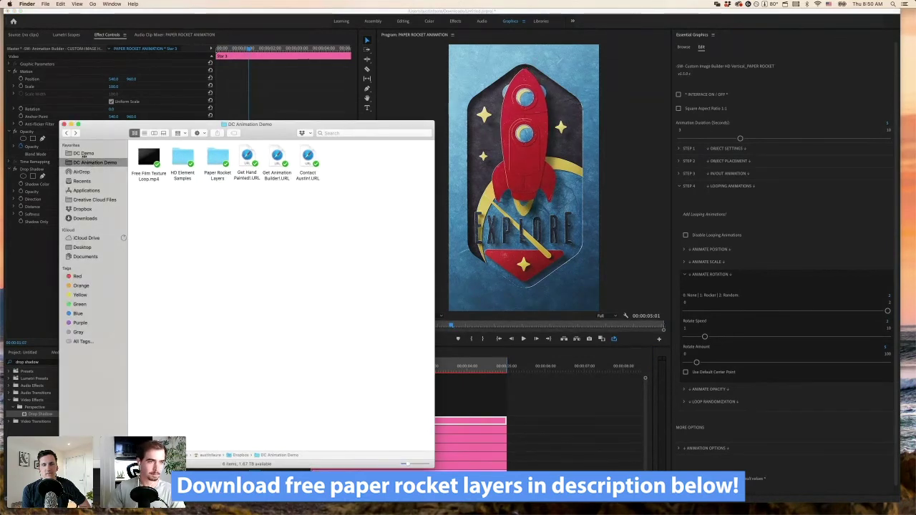
click(83, 153)
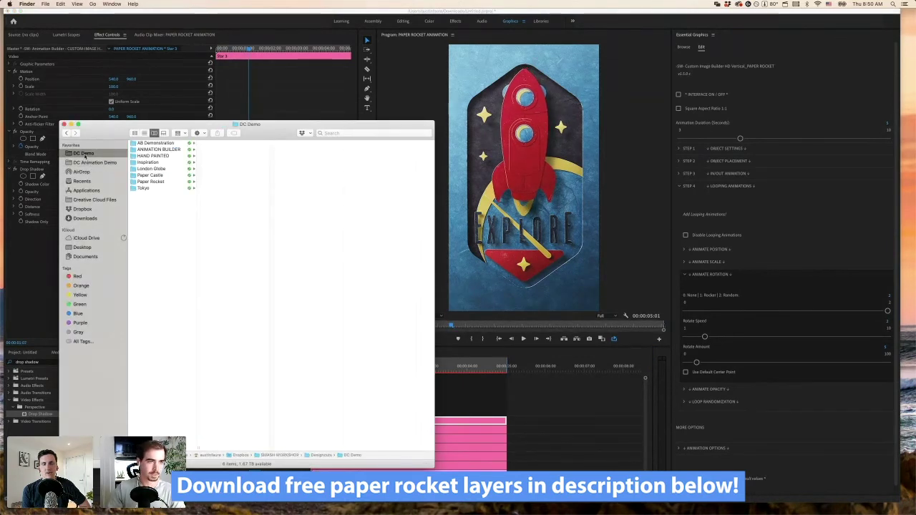
click(158, 150)
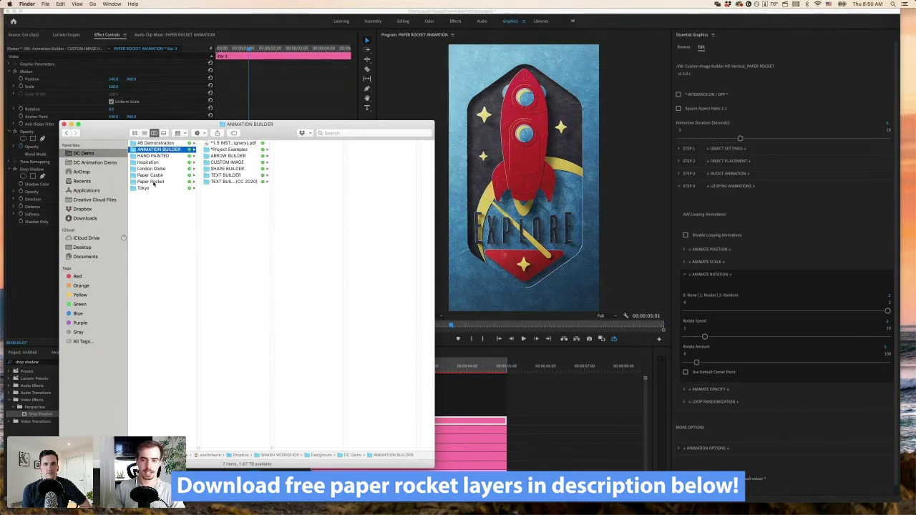
click(151, 182)
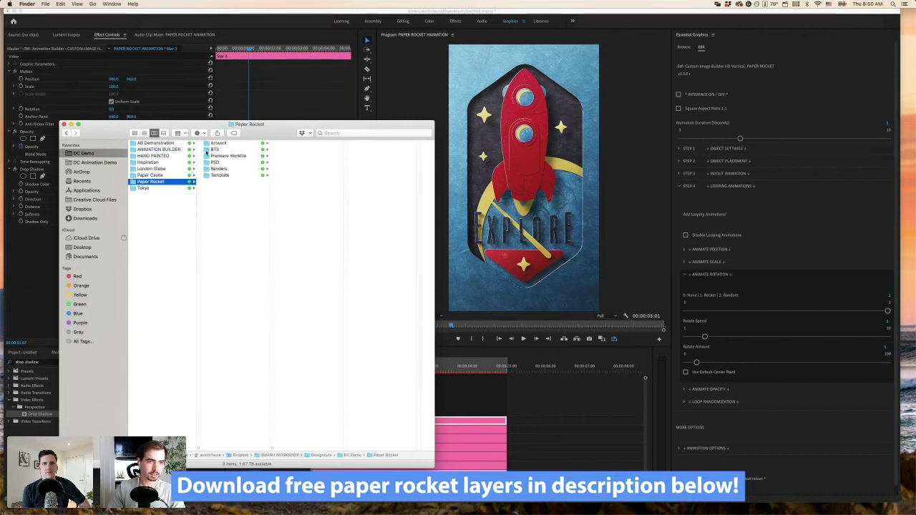
click(219, 168)
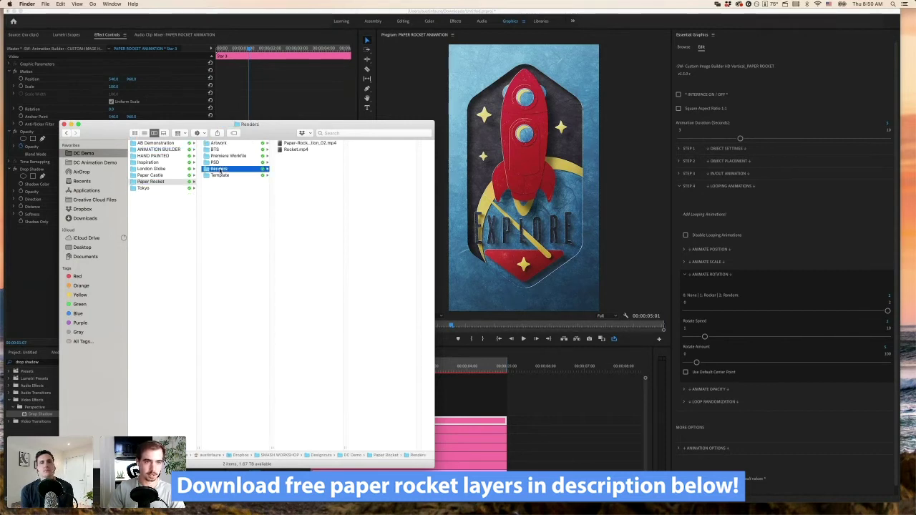
click(300, 150)
key(space)
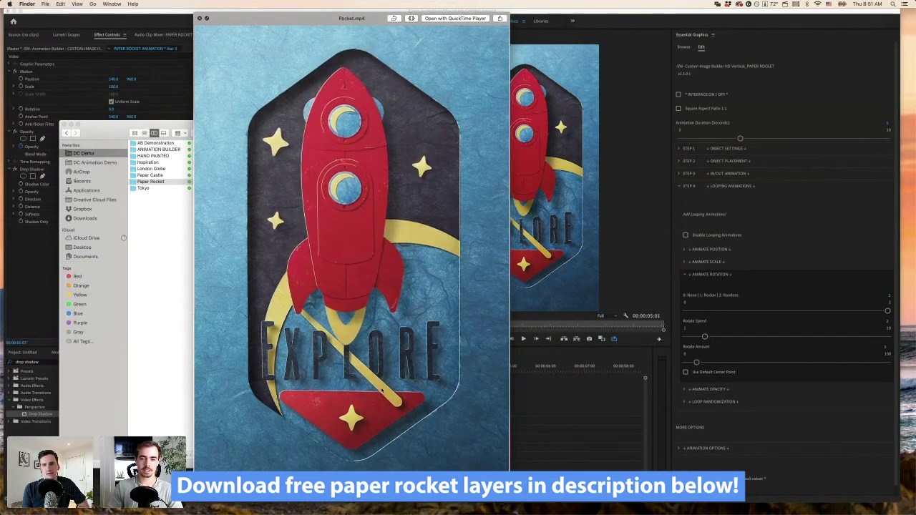
Step: Close the video preview, return to Premiere Pro, and show the project's contents instead of the effects list
key(space)
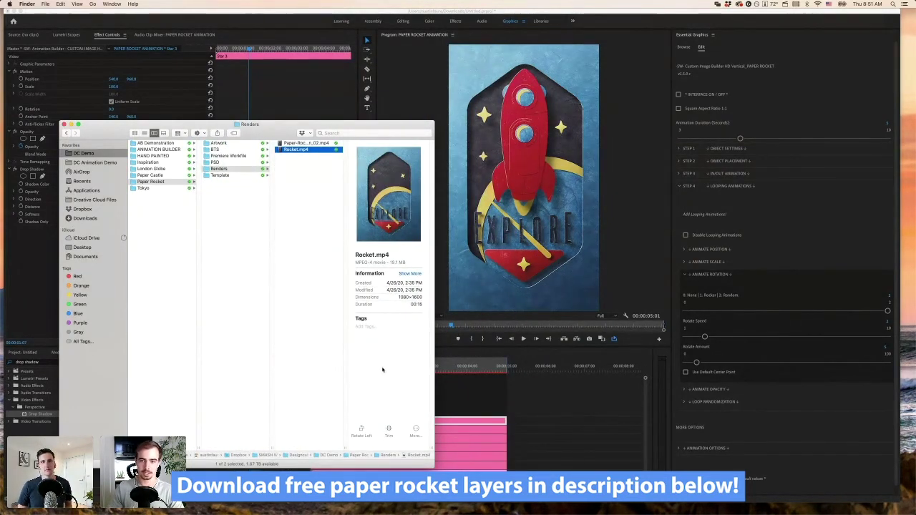
click(396, 92)
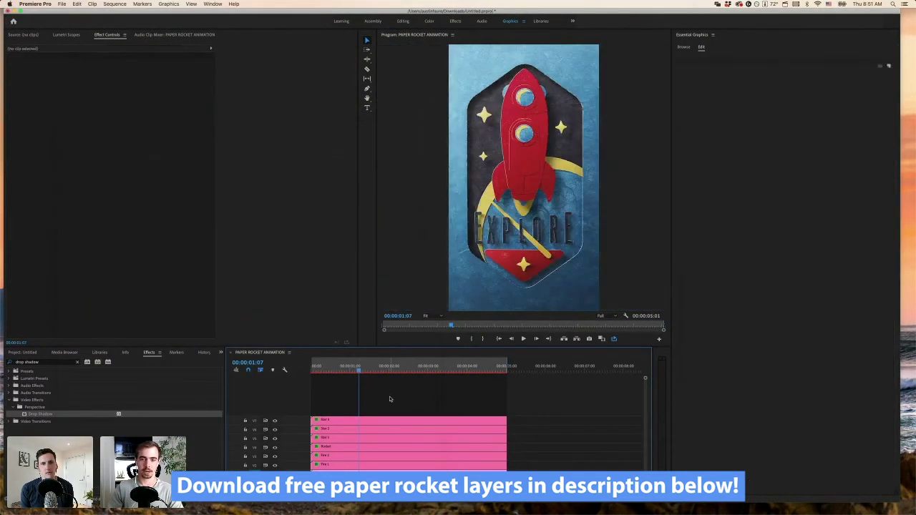
click(267, 445)
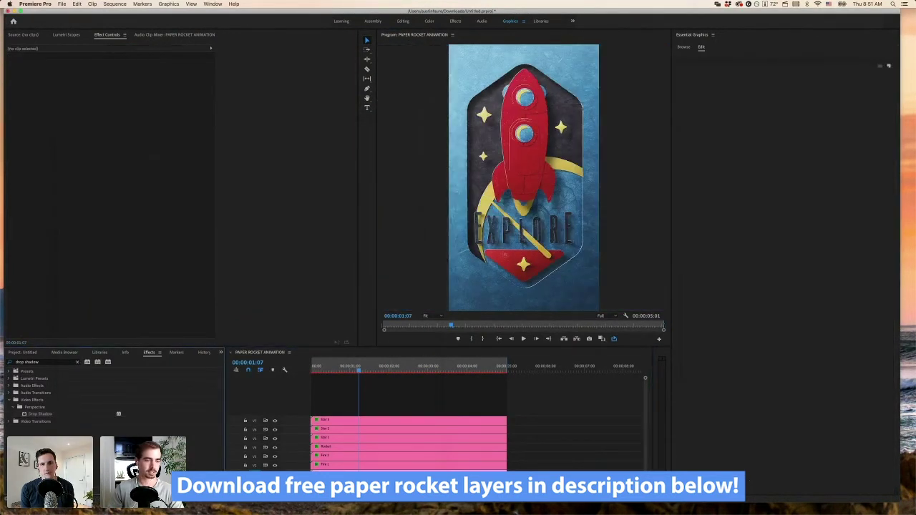
click(26, 353)
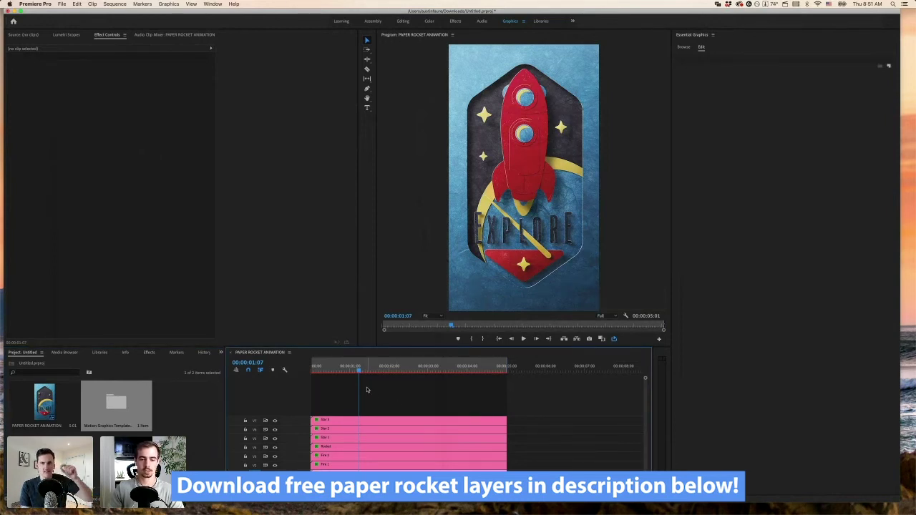
Step: Scrub the playhead to 00:00:01:22 and look up the Render In to Out command for the sequence
drag(365, 366, 379, 366)
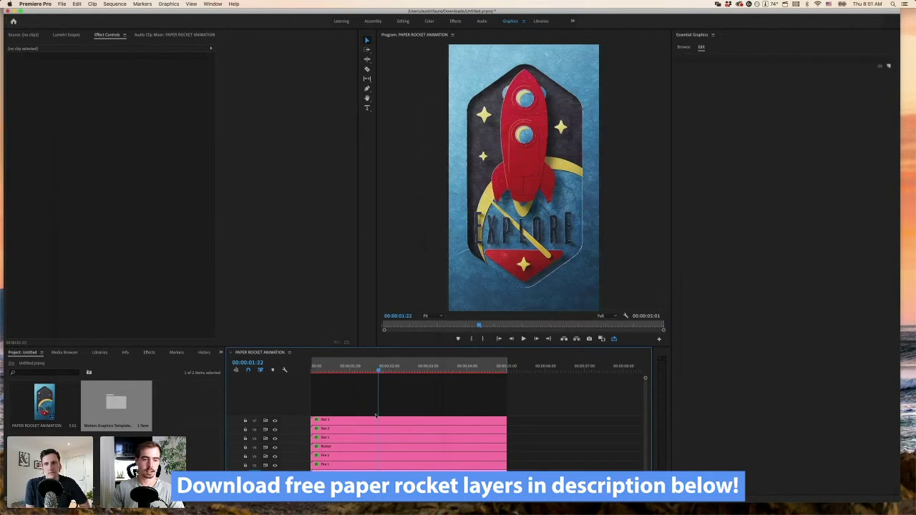
click(62, 4)
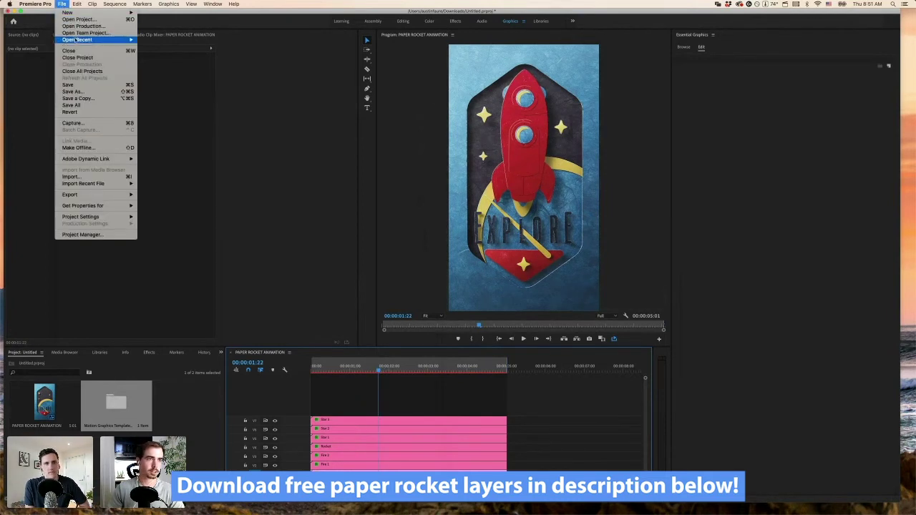
mouse_move(125, 3)
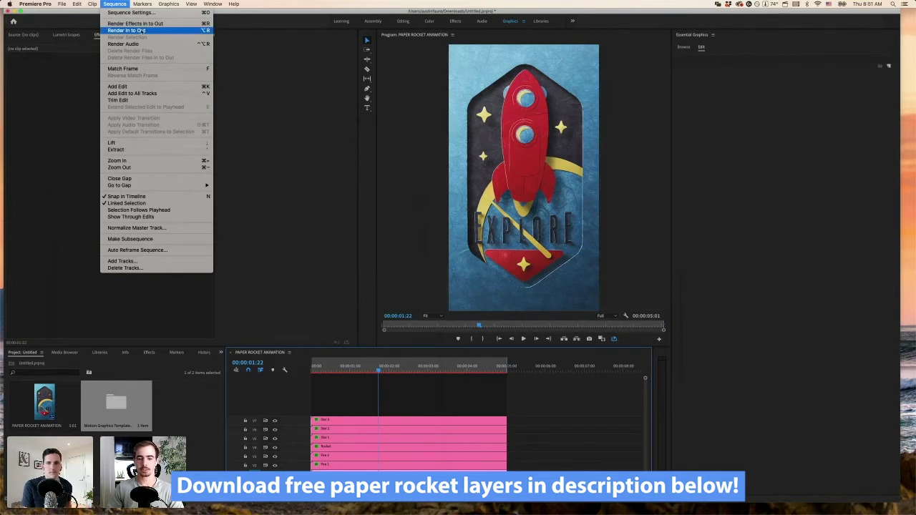
click(324, 386)
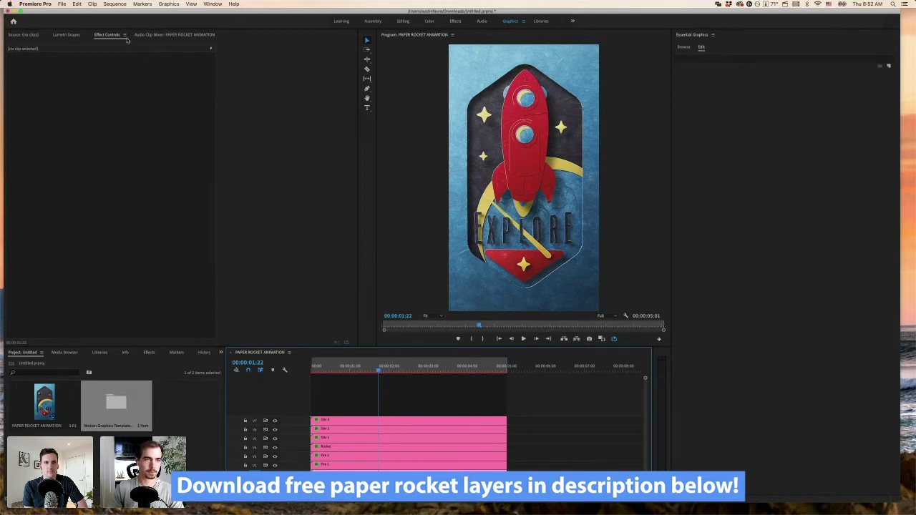
Step: Open the media export settings for the PAPER ROCKET ANIMATION sequence and reposition the dialog
click(62, 5)
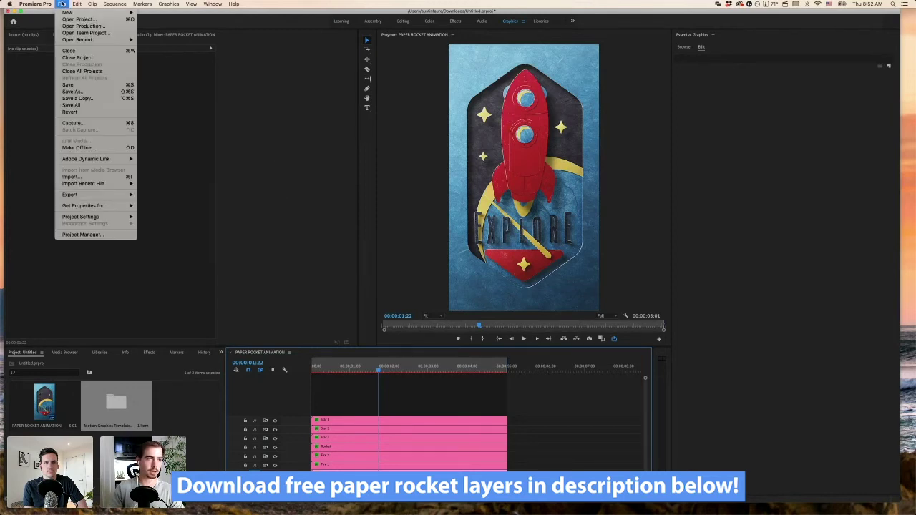
click(62, 5)
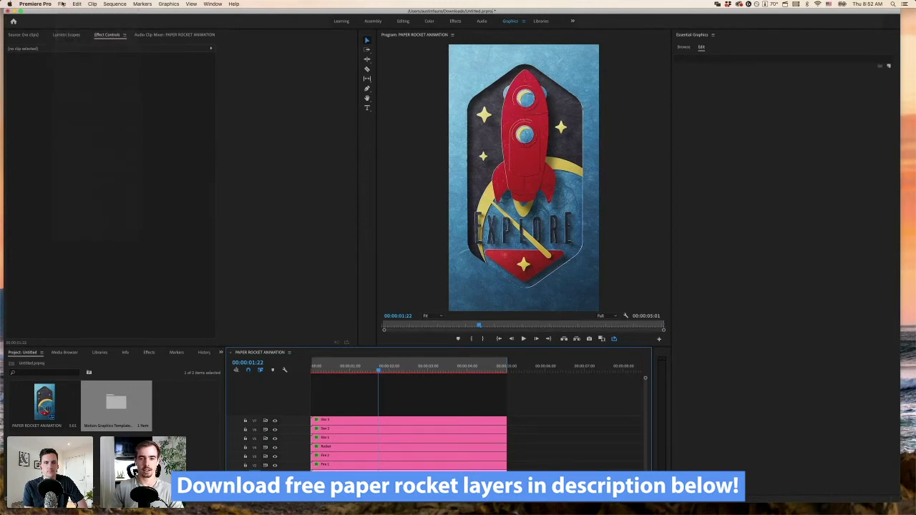
click(63, 4)
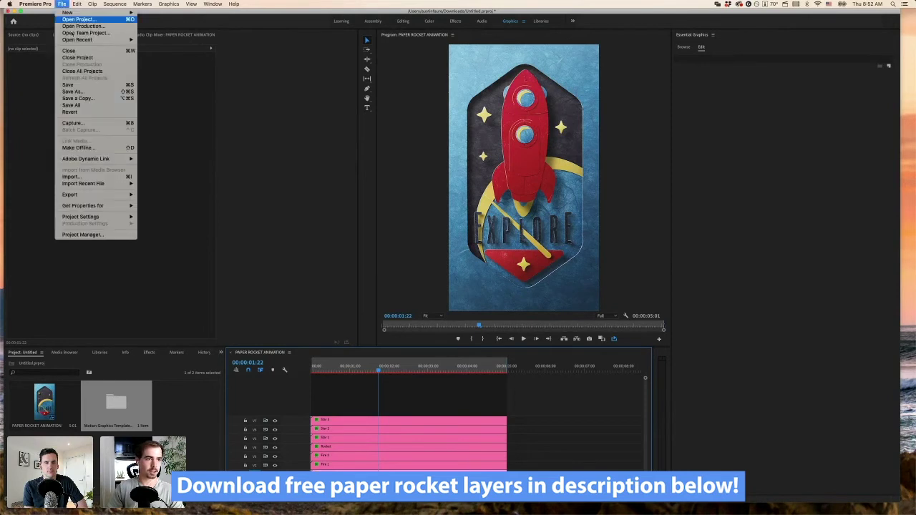
mouse_move(99, 197)
click(166, 195)
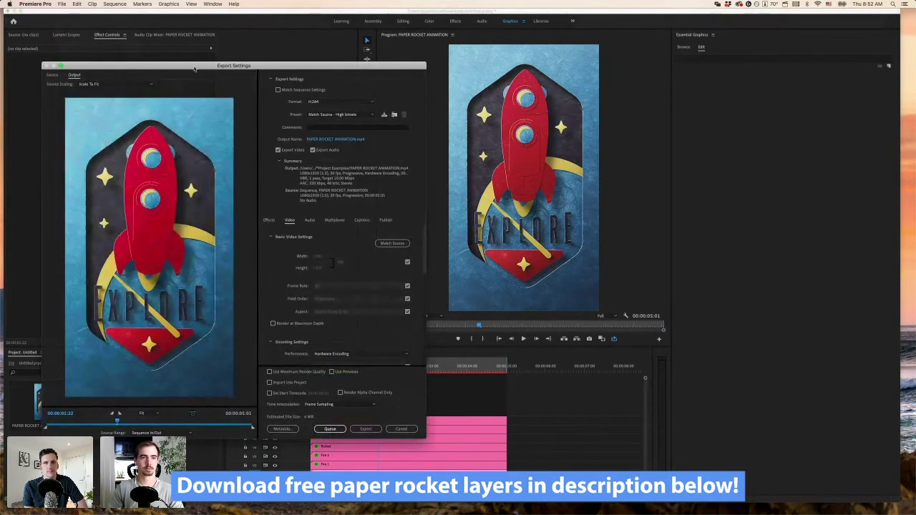
drag(243, 62, 237, 73)
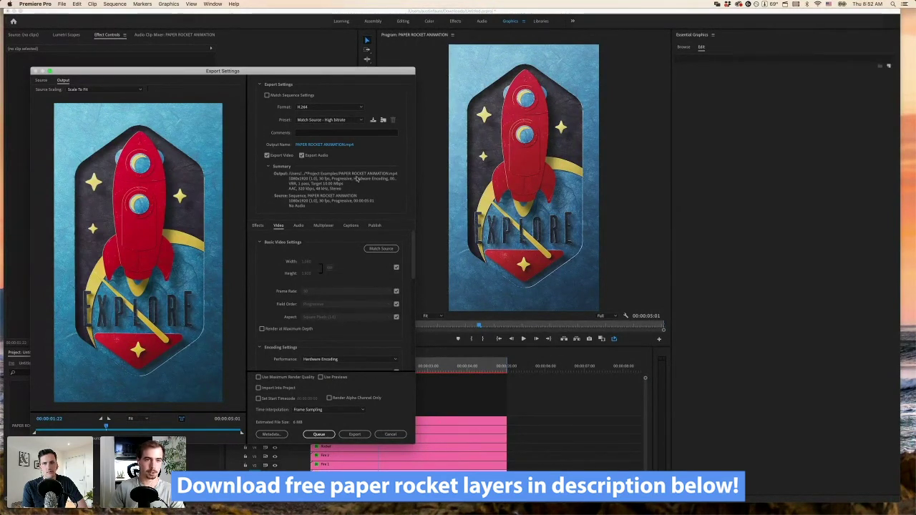
Step: Examine the H.264 export's video settings, from frame size and frame rate to encoding and target bitrate
scroll(302, 243, down, 2)
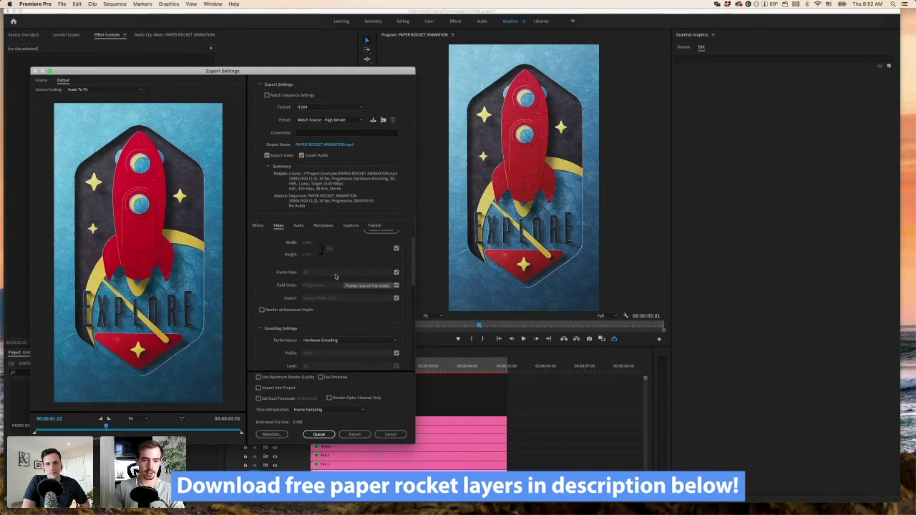
scroll(347, 285, down, 1)
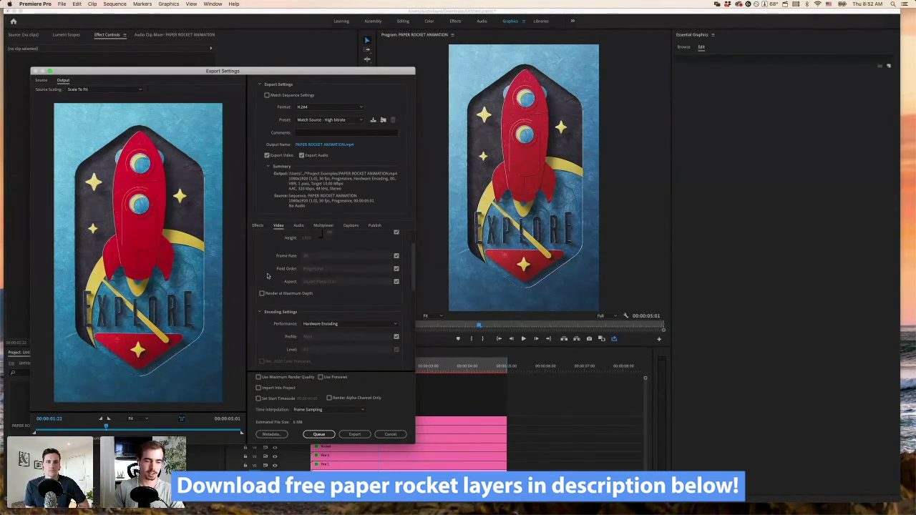
scroll(268, 281, down, 2)
scroll(269, 281, down, 2)
scroll(268, 281, down, 2)
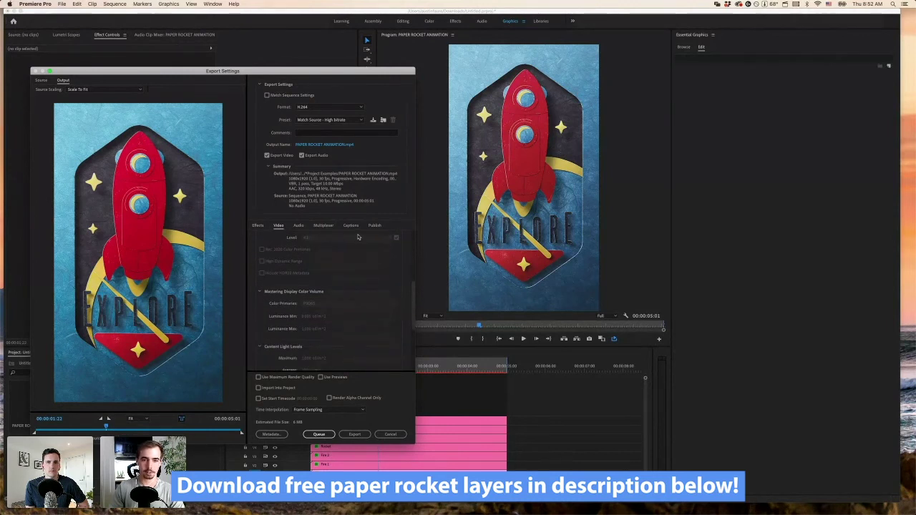
drag(414, 295, 413, 236)
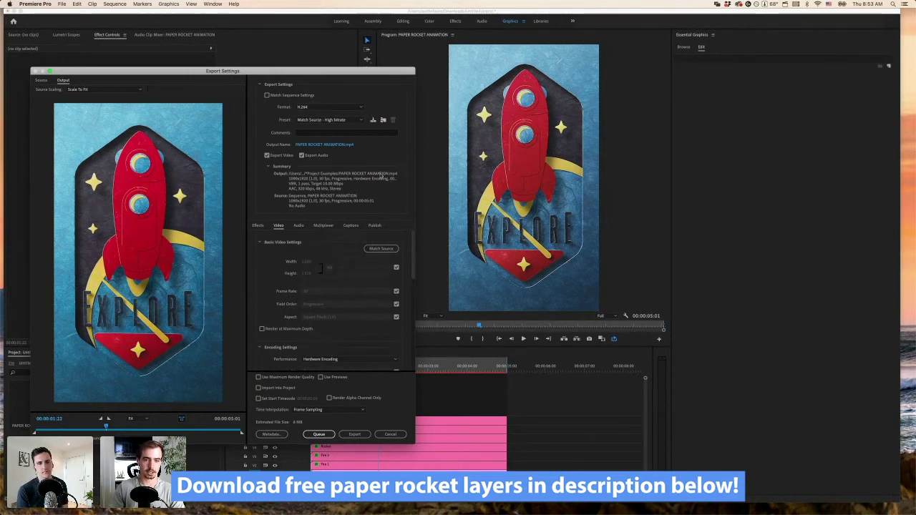
drag(413, 246, 411, 345)
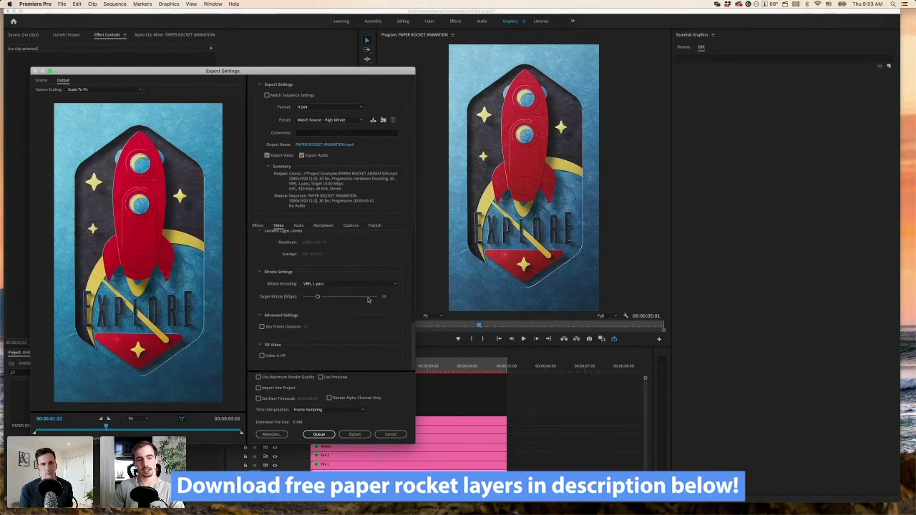
drag(410, 341, 414, 222)
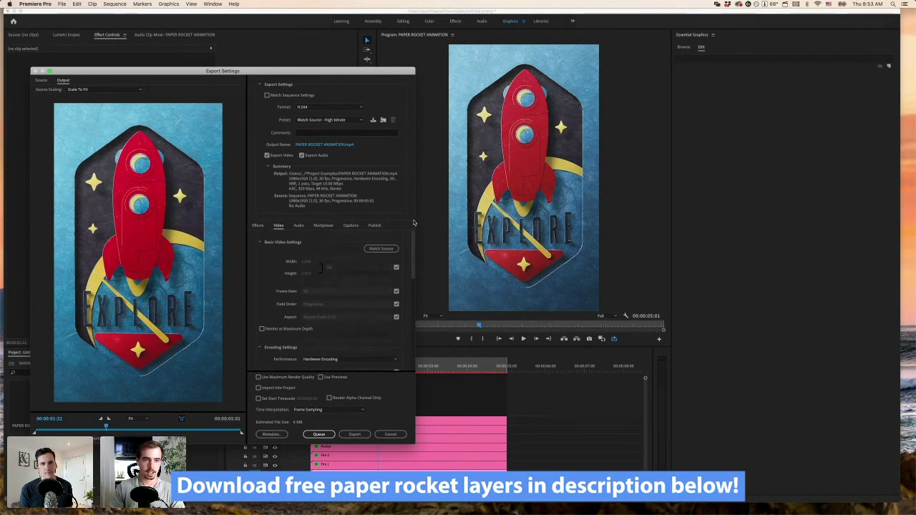
Step: Browse to the Renders folder of Paper Rocket in DC Demo as the export destination, and cancel both the save and the export
click(309, 145)
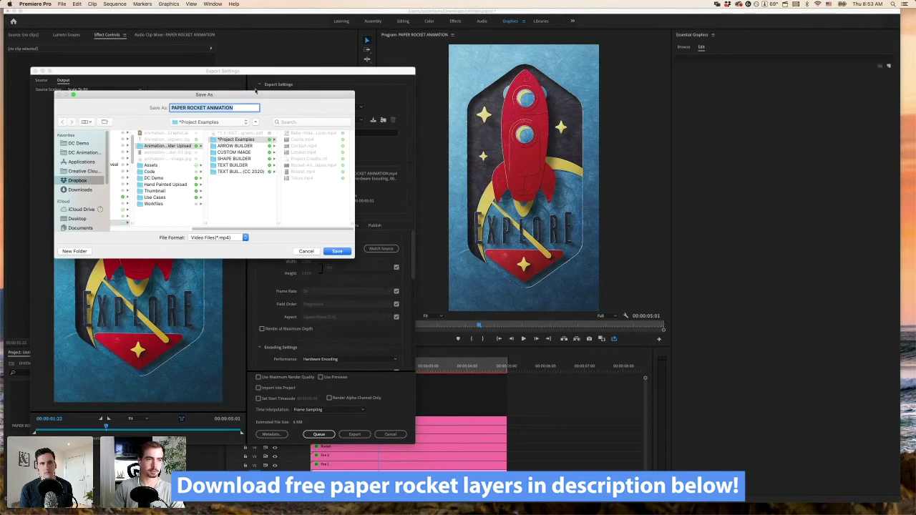
click(114, 159)
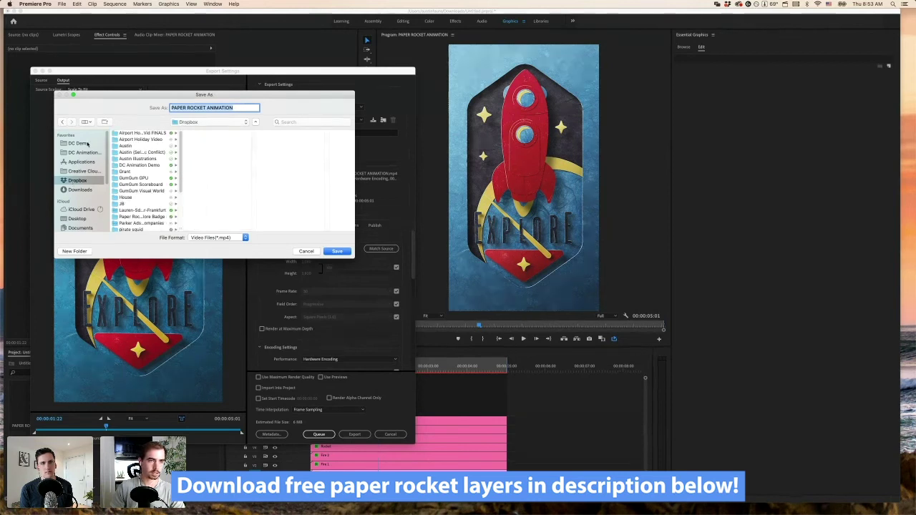
click(87, 143)
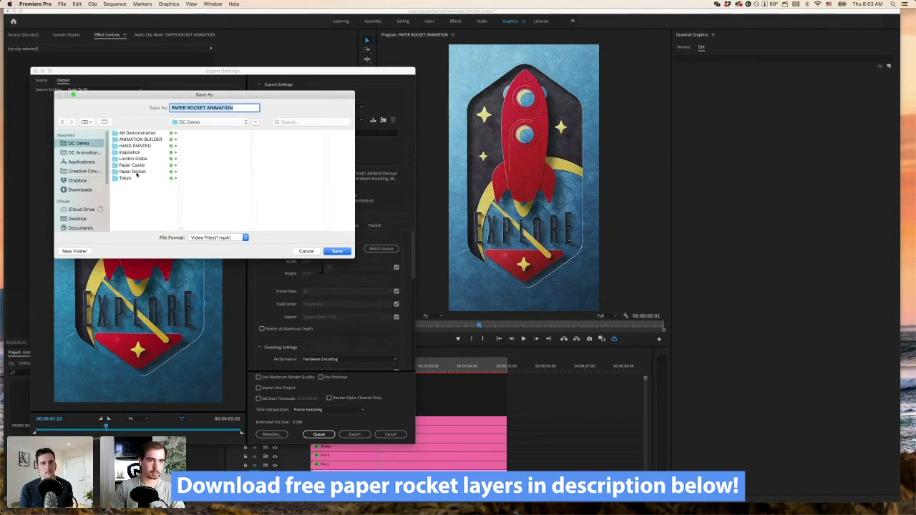
click(132, 172)
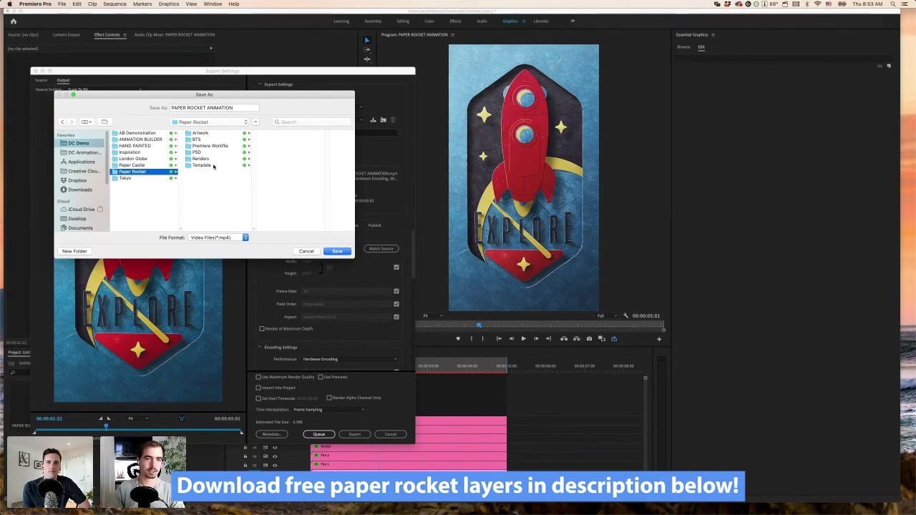
click(214, 159)
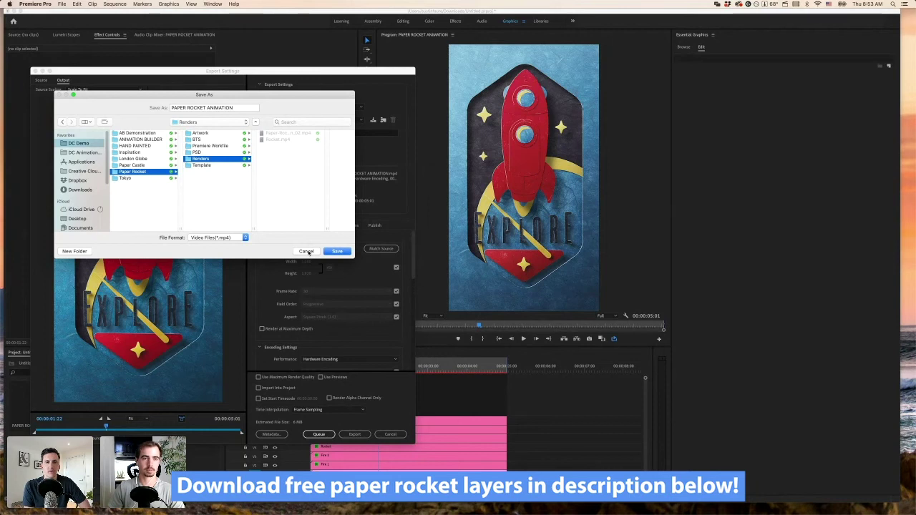
click(306, 251)
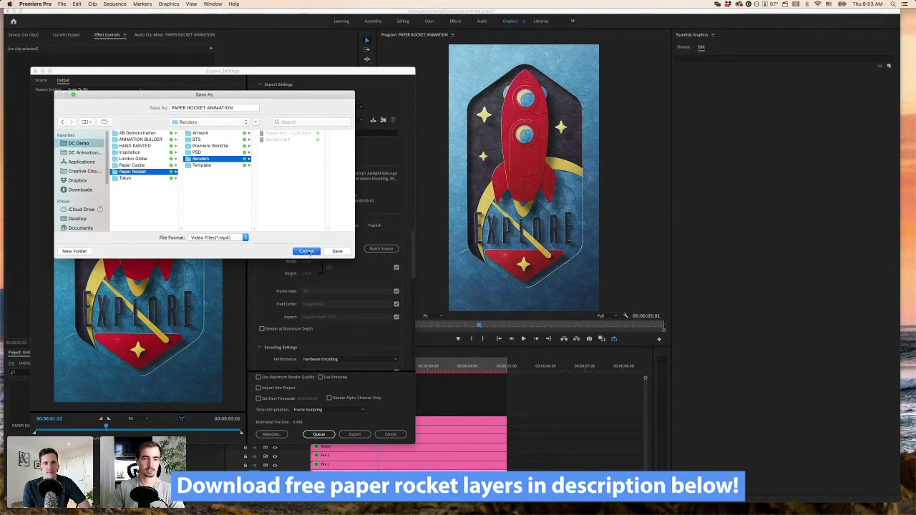
click(390, 434)
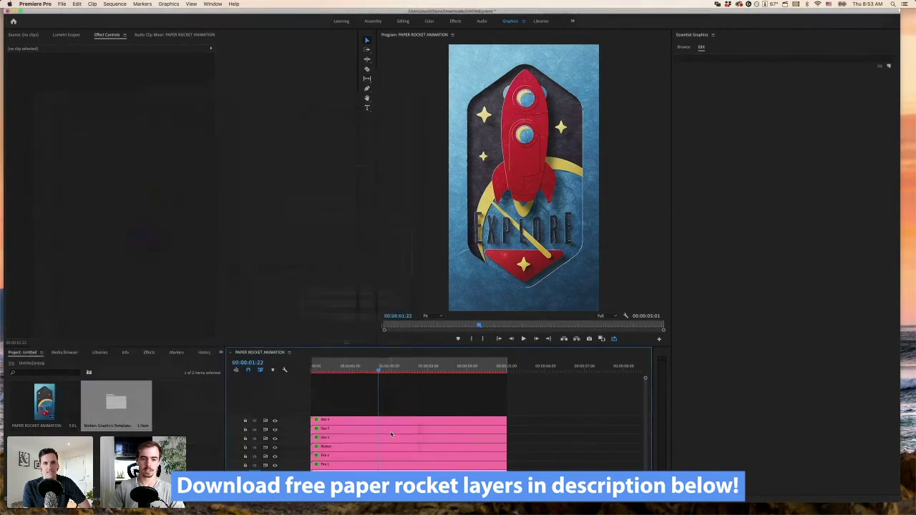
click(349, 320)
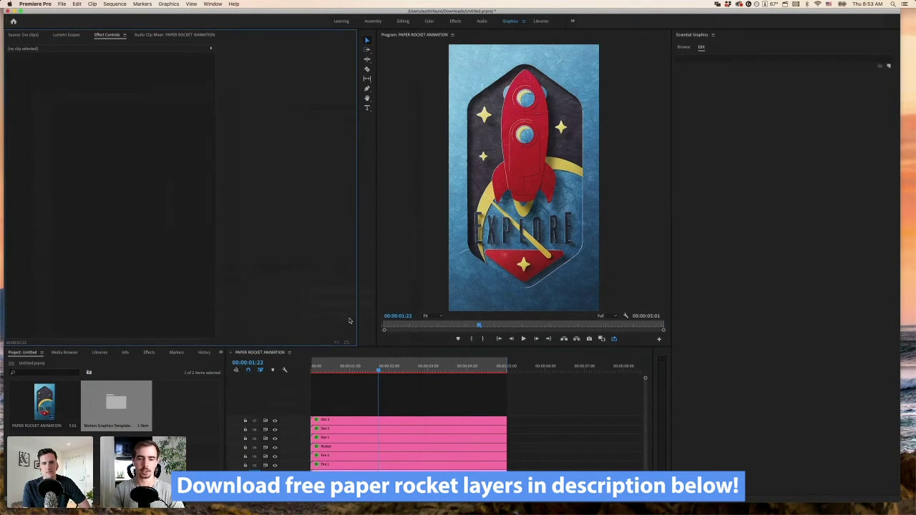
Step: Switch to Finder, open the 1.5 INSTRUCTIONS Quick Start Guide PDF from the ANIMATION BUILDER folder, and enlarge its window
key(super+Tab)
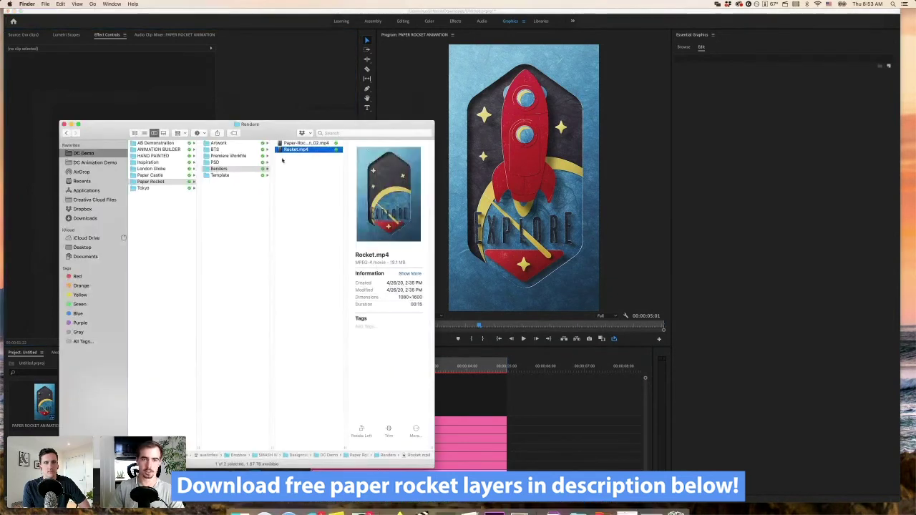
click(163, 150)
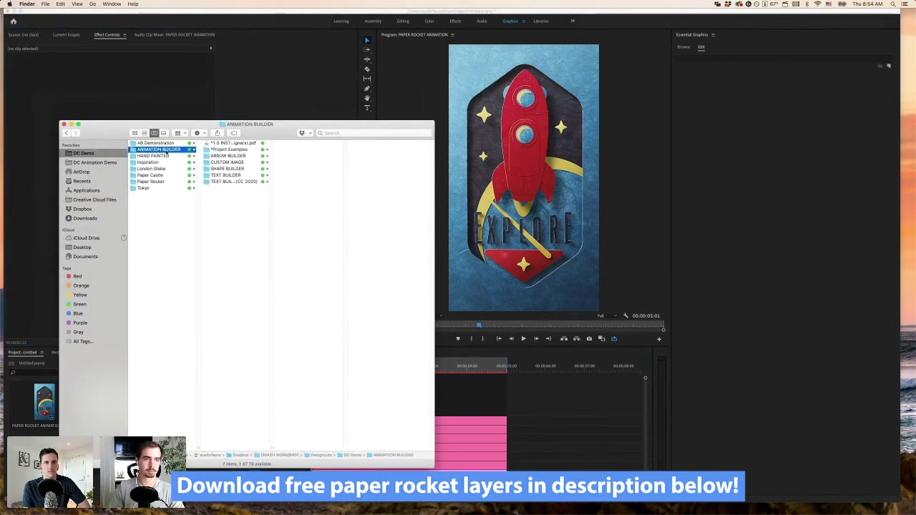
double_click(233, 143)
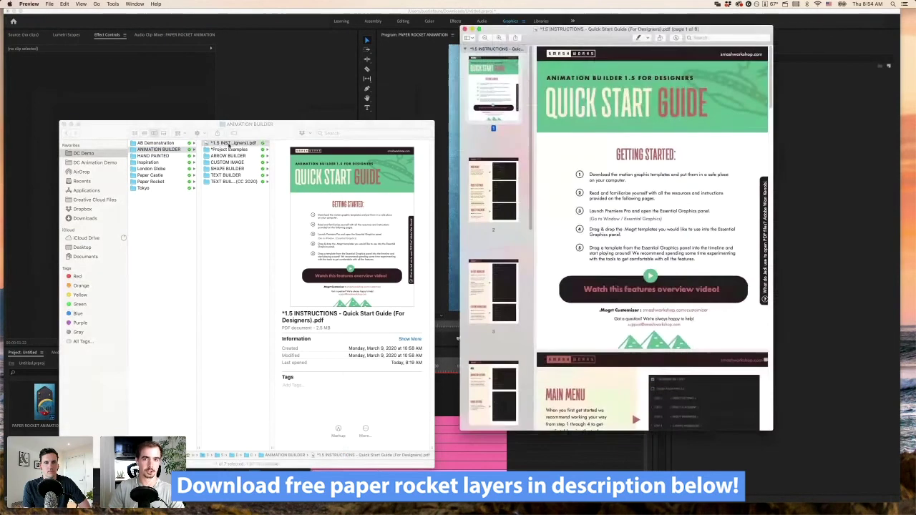
drag(636, 29, 553, 23)
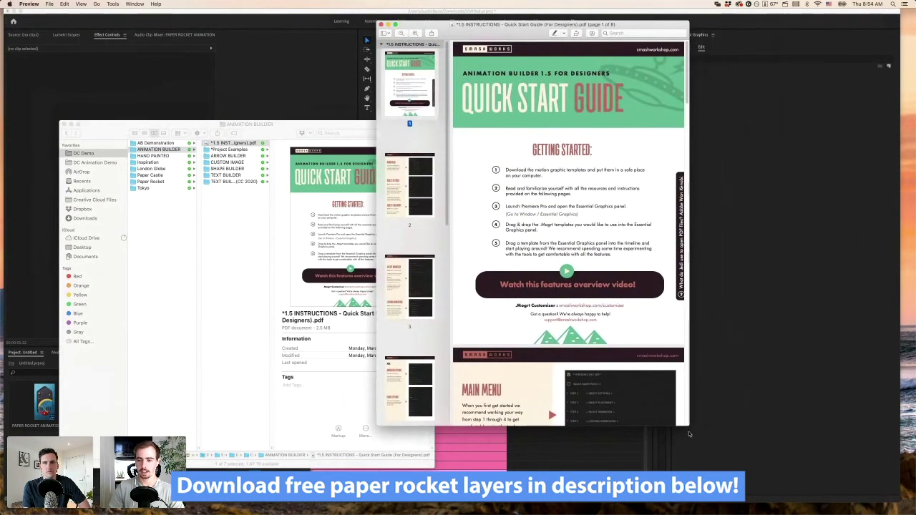
drag(689, 425, 805, 474)
Step: Read through the Quick Start Guide, including the Paper Rocket Breakdown and Smooth Workflow Tips pages
scroll(738, 440, up, 2)
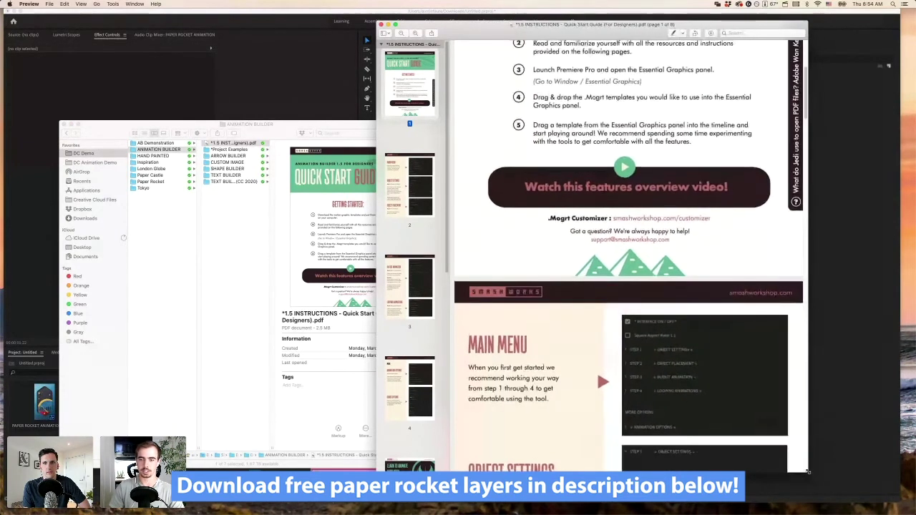
scroll(669, 208, up, 5)
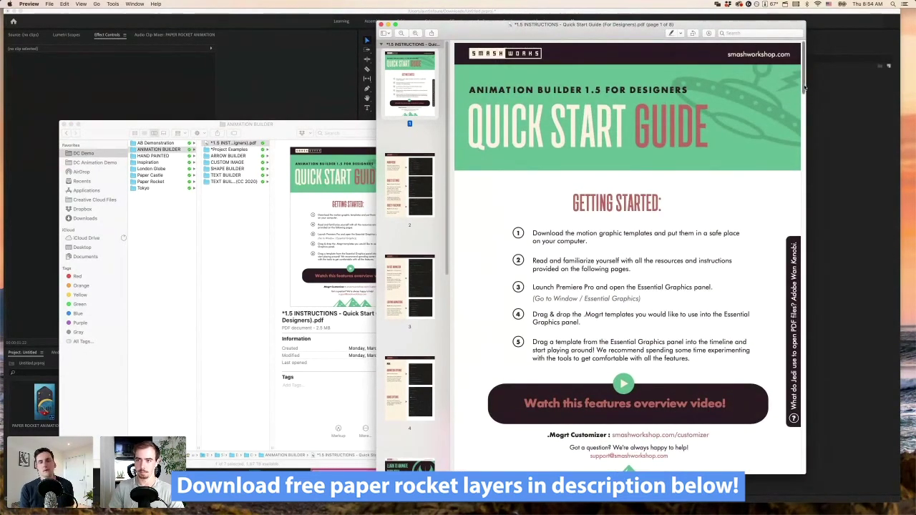
drag(804, 89, 796, 354)
scroll(521, 241, up, 10)
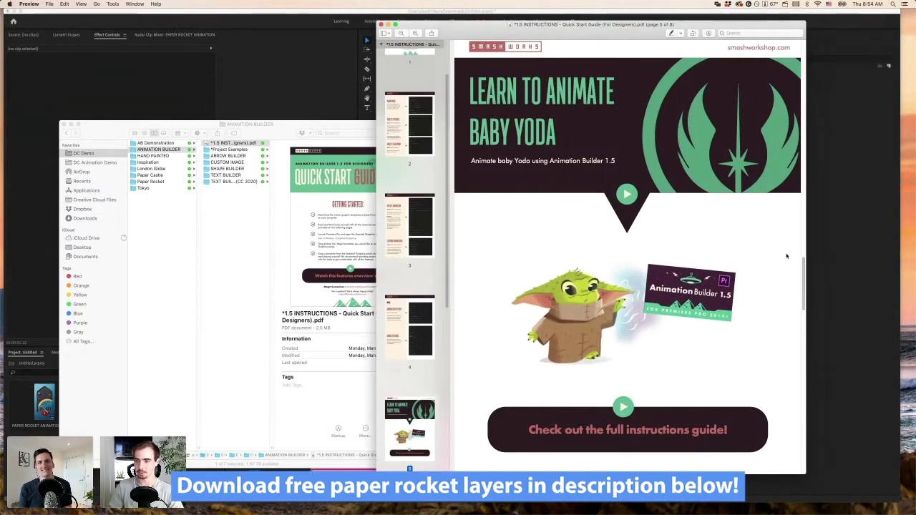
drag(803, 259, 795, 296)
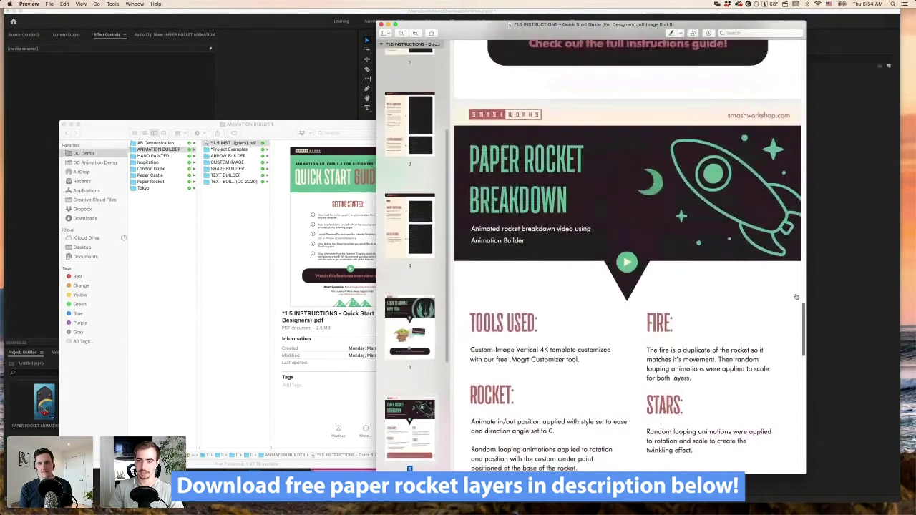
scroll(701, 279, down, 5)
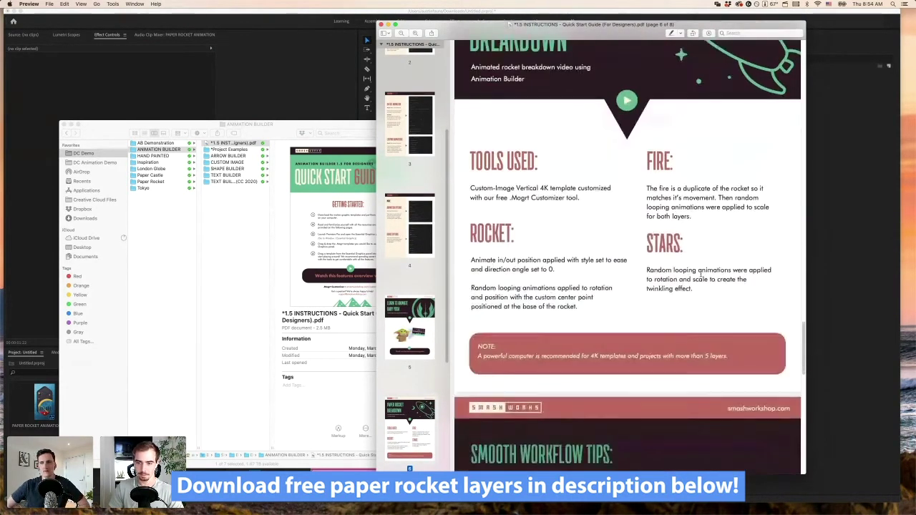
scroll(700, 278, down, 8)
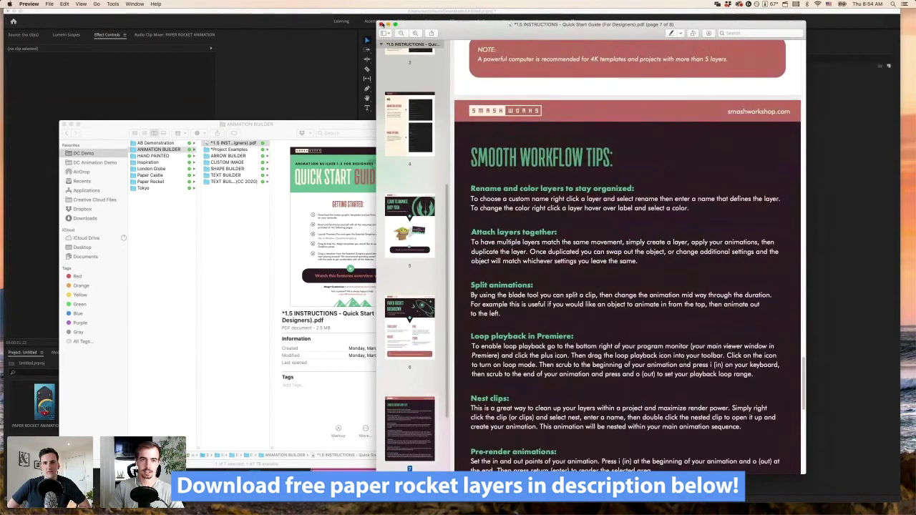
Step: Close the Quick Start Guide and return from Finder to Premiere Pro
click(383, 24)
click(353, 123)
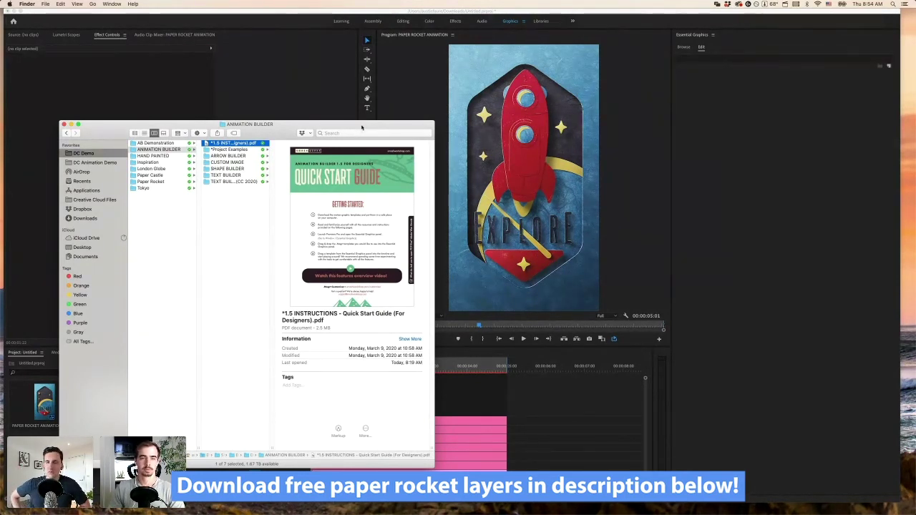
click(339, 104)
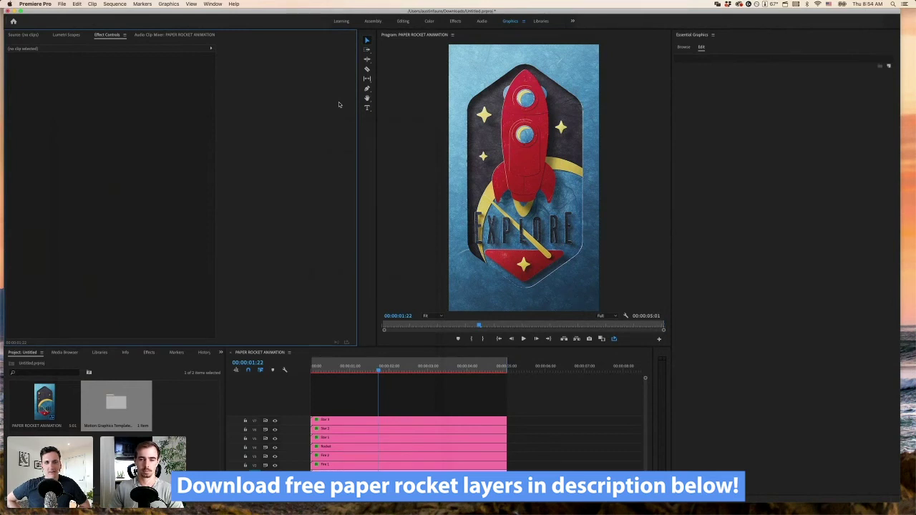
Step: Switch to Safari's Crowdcast tutorial page, then reposition and widen the browser window to view the chat
mouse_move(300, 510)
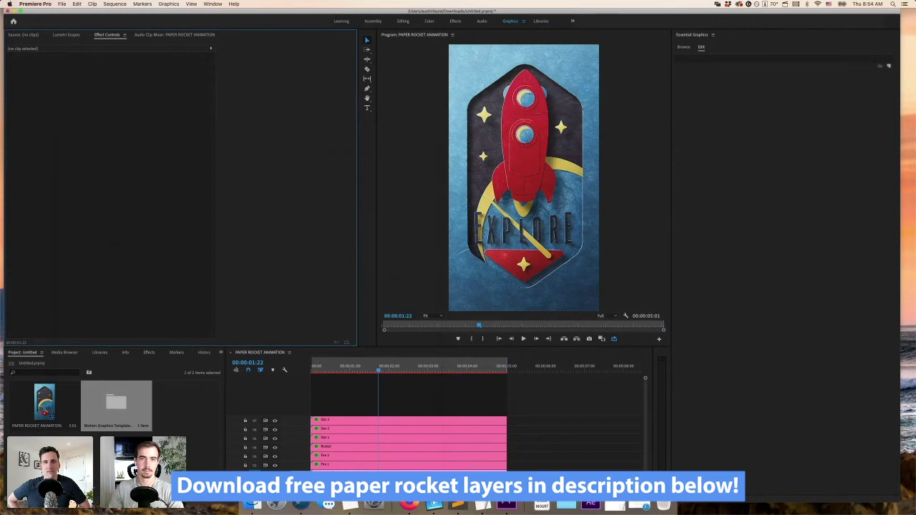
click(301, 505)
click(476, 58)
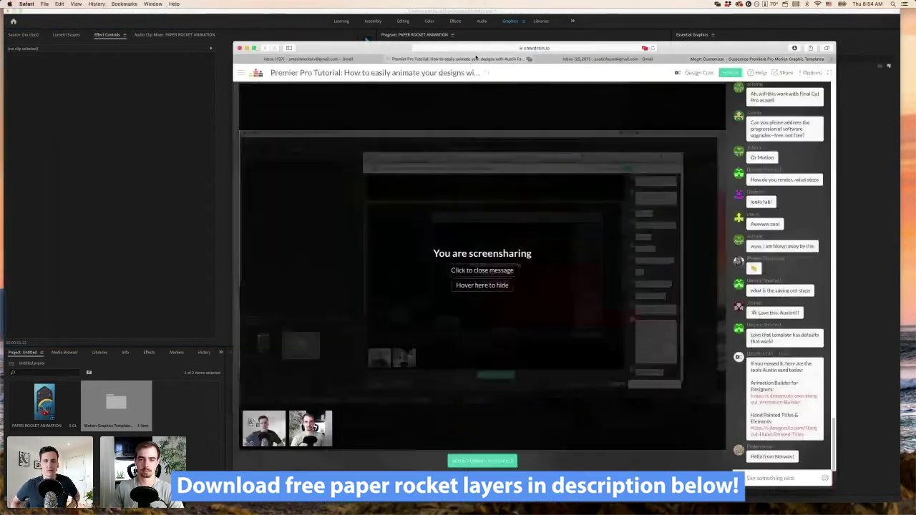
drag(476, 59, 321, 67)
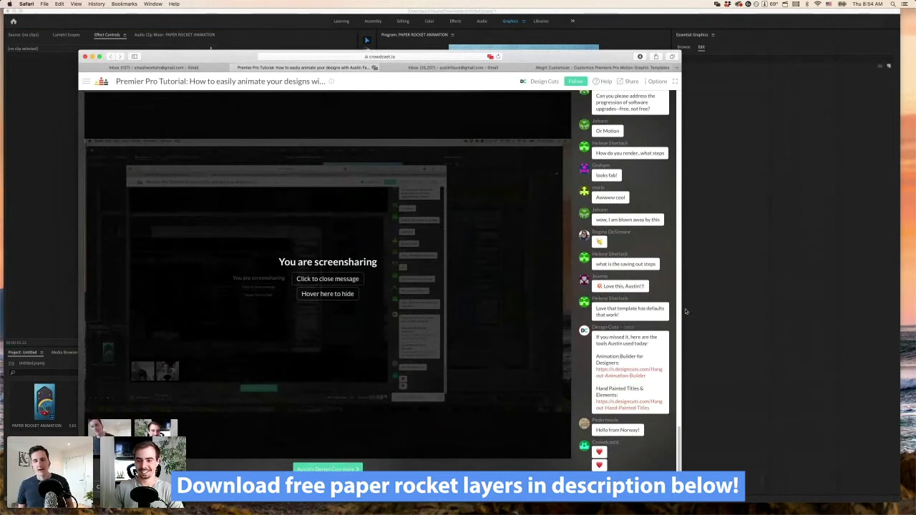
drag(686, 311, 755, 304)
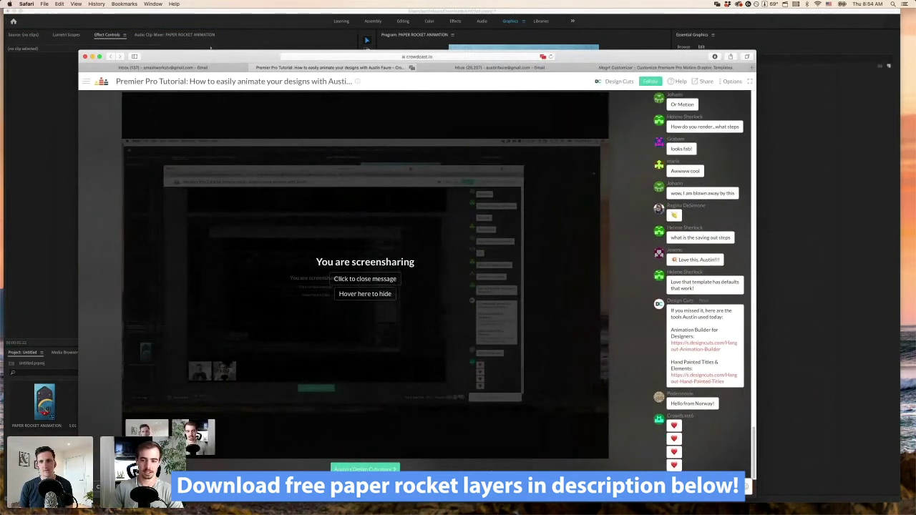